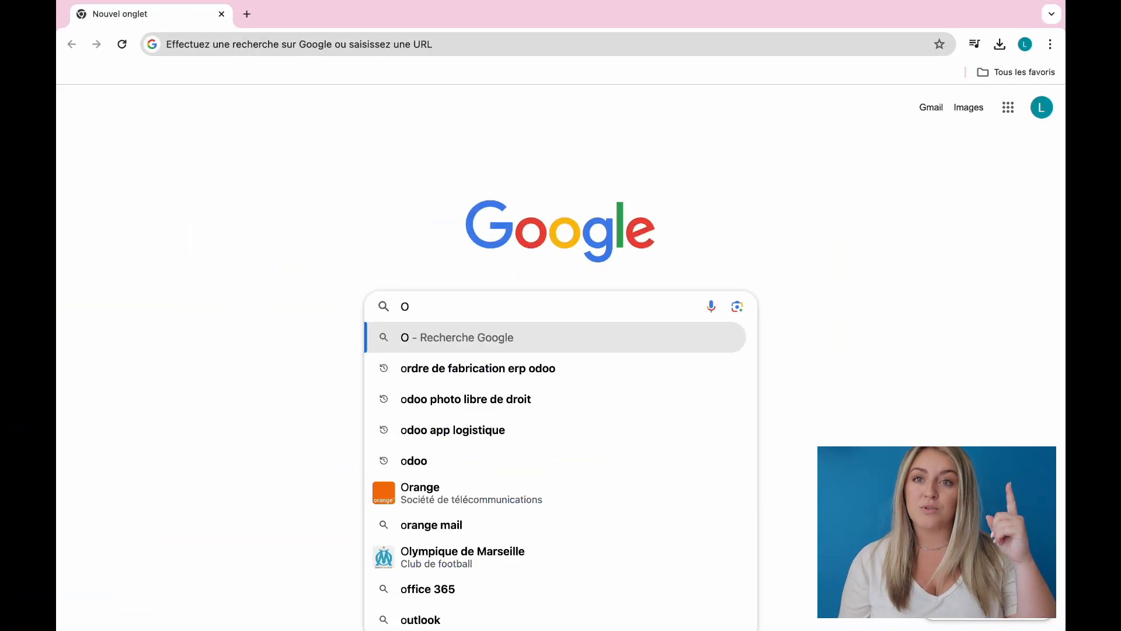
Step: Load odoo.com in Chrome to reach the French Odoo homepage and scroll through it
text(.com/fr_FR)
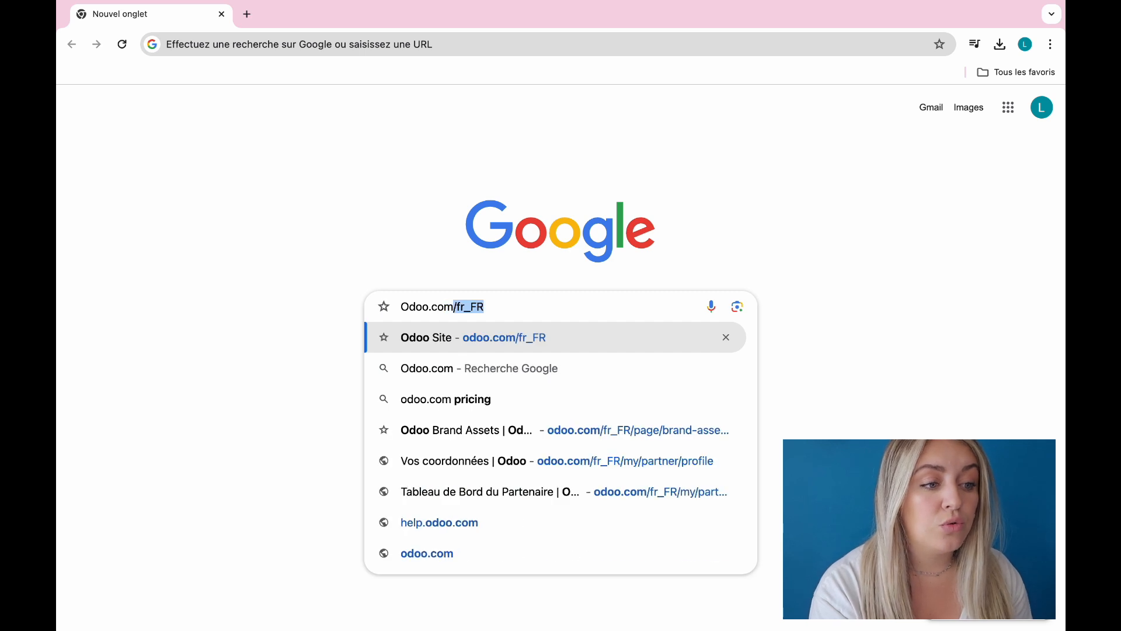
key(Return)
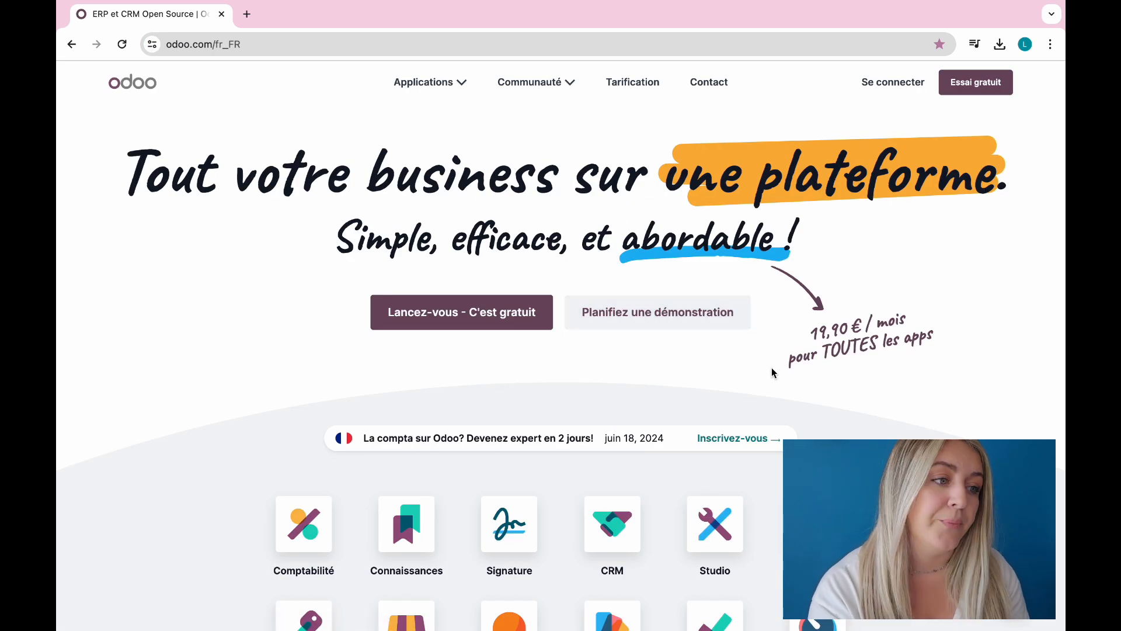
scroll(772, 372, down, 6)
scroll(772, 371, up, 3)
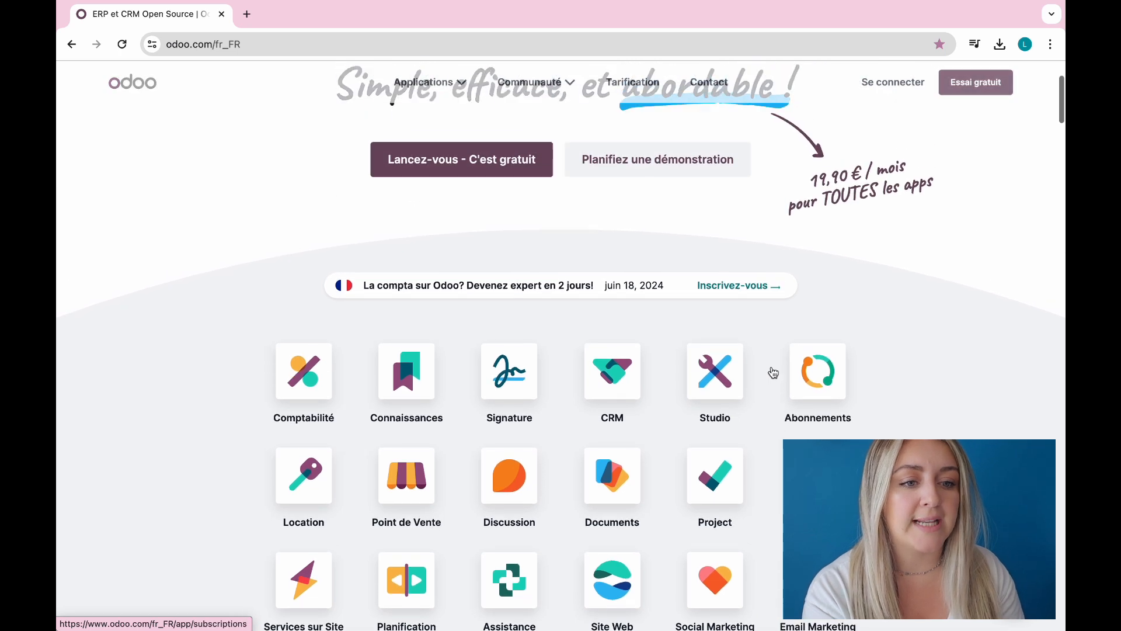
scroll(772, 372, up, 3)
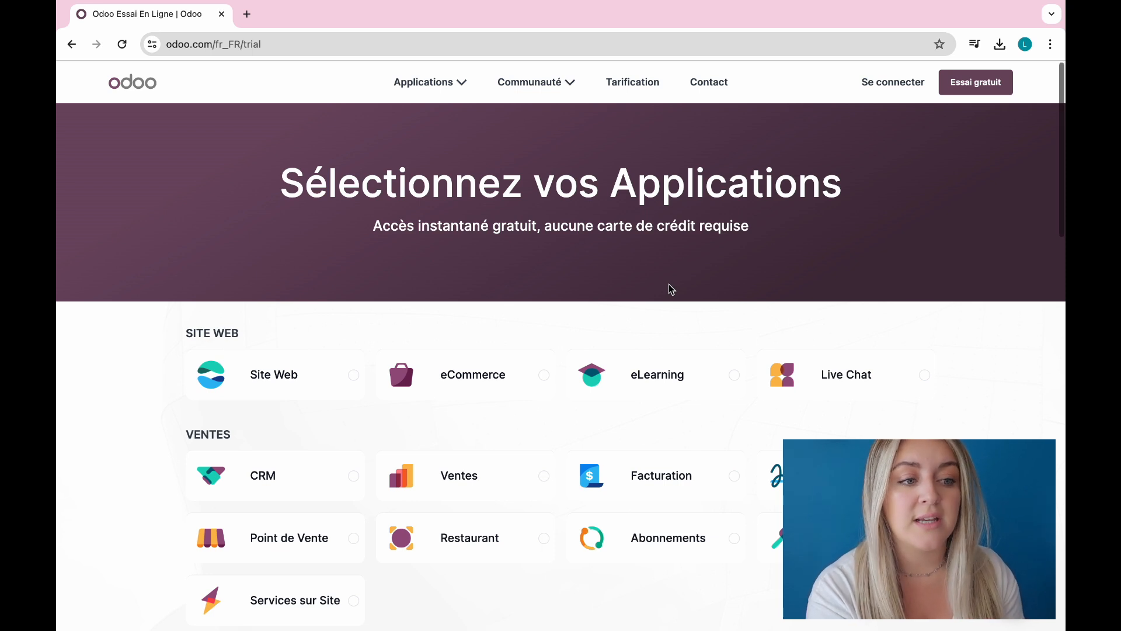
Step: Keep Site Web as the only trial app, dropping eCommerce and Facturation, and continue to signup
click(354, 387)
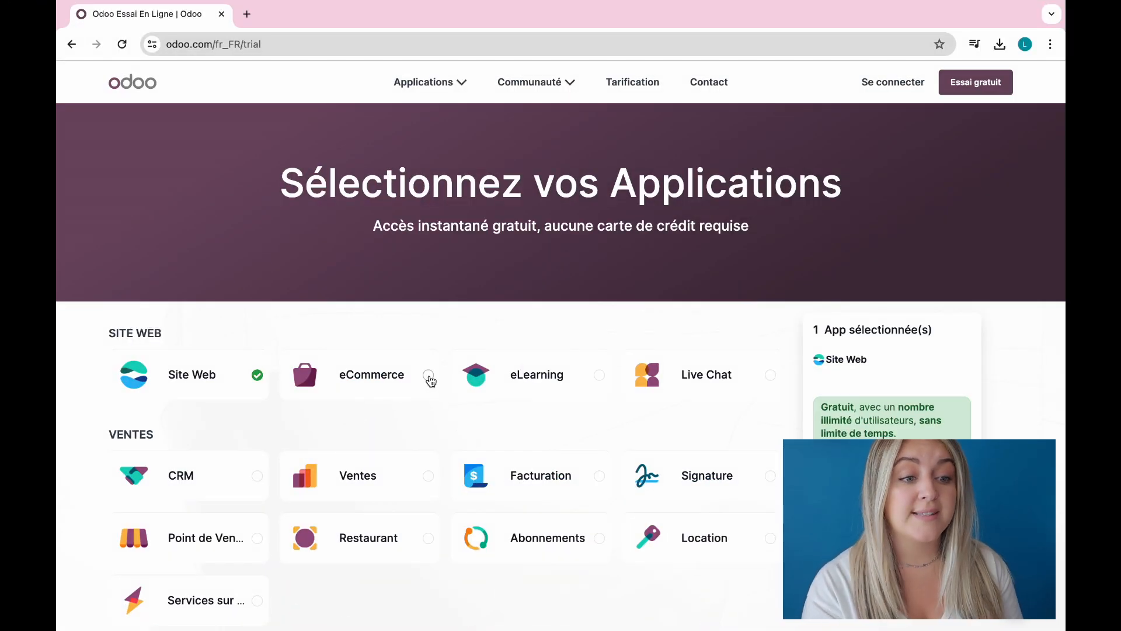
click(430, 379)
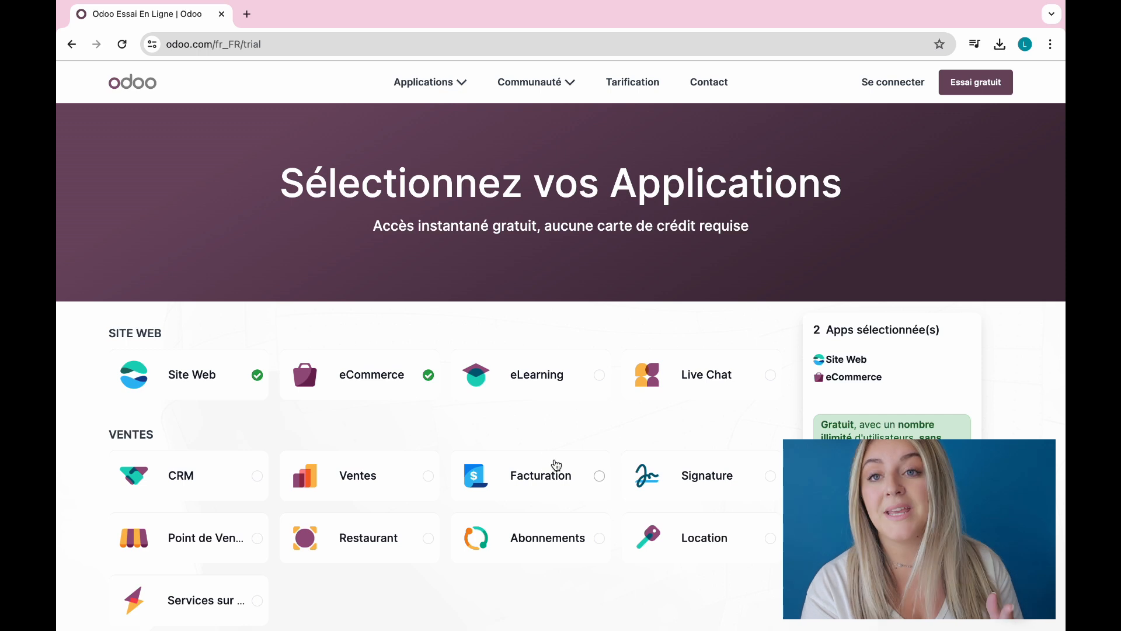
click(596, 476)
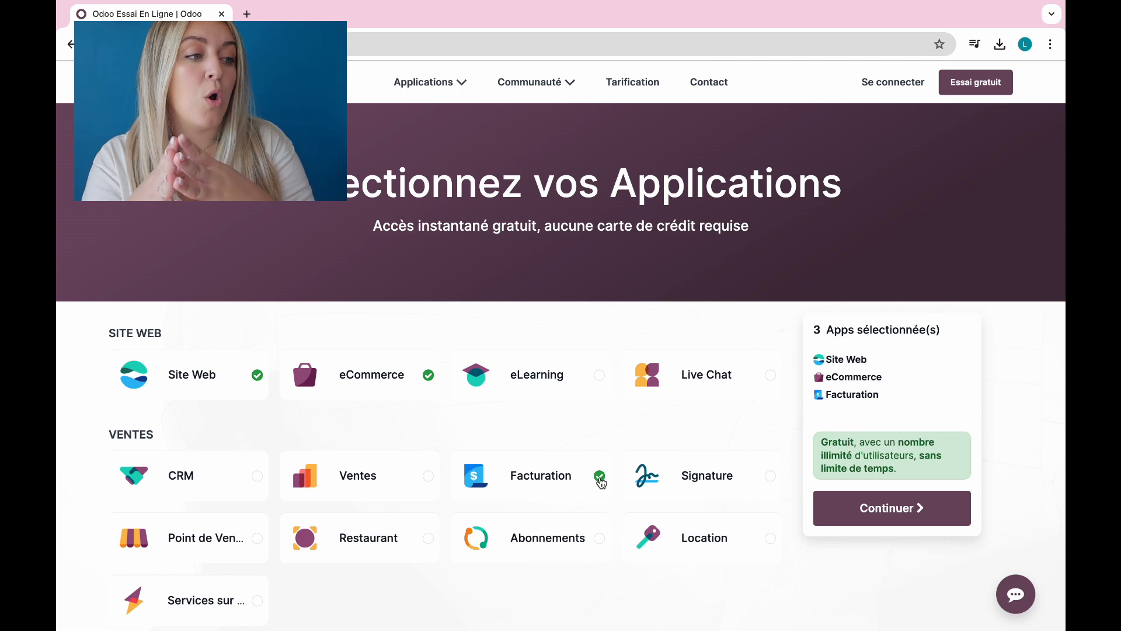
click(600, 476)
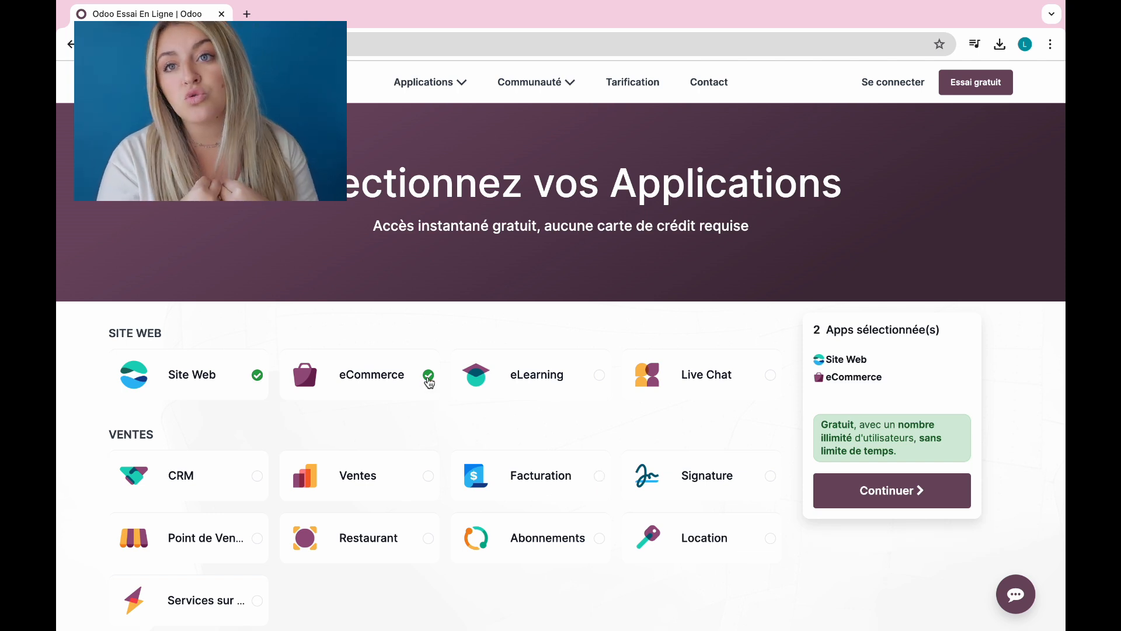
click(429, 376)
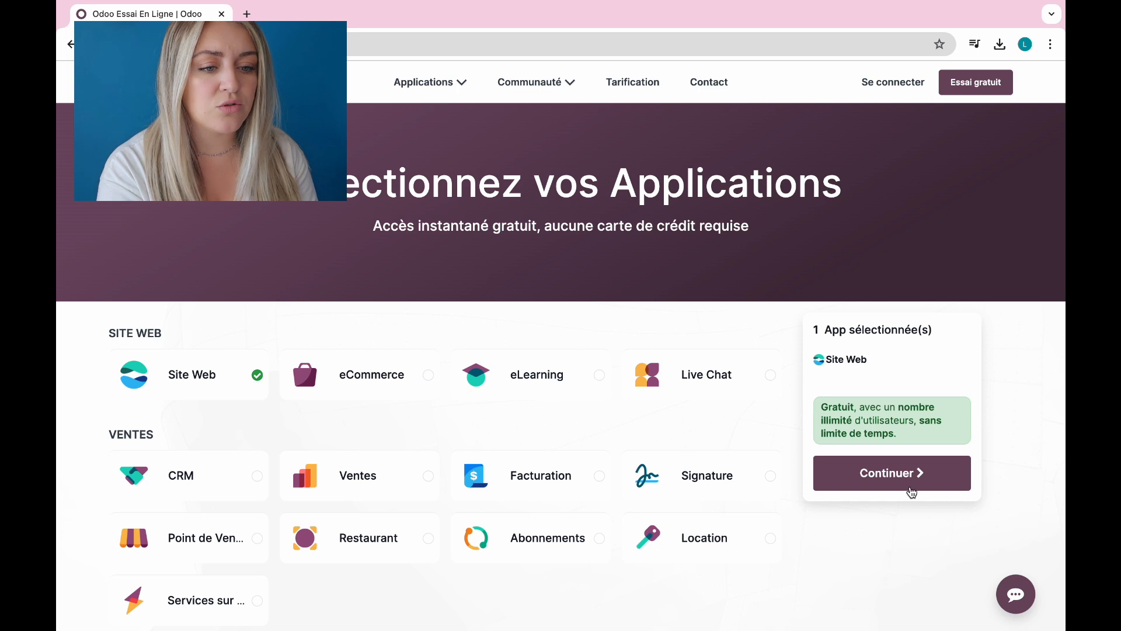
click(911, 492)
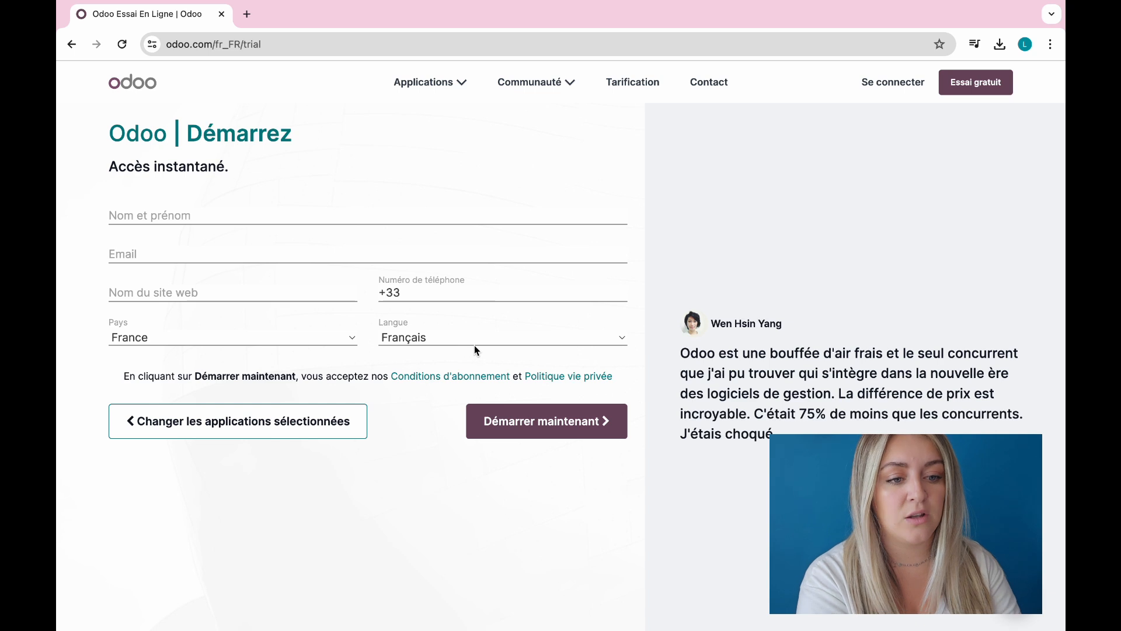
Step: Sign up with website name tutophidiasmarseille, the user's full name, e-mail and phone, and start the trial
click(228, 293)
text(tutophidiasmarseille)
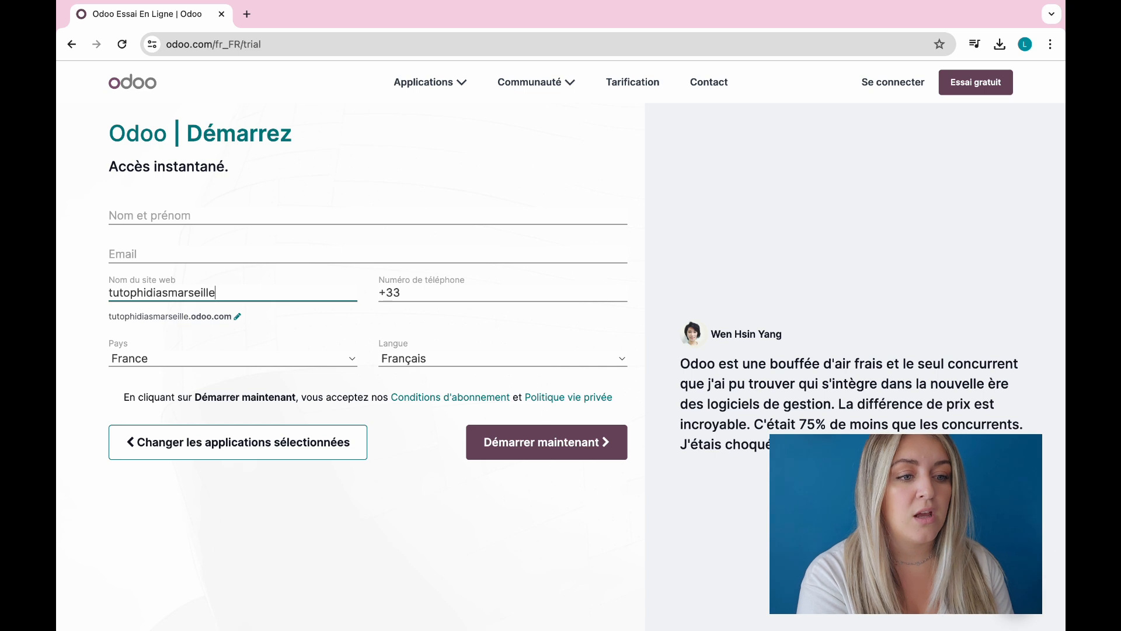
click(302, 216)
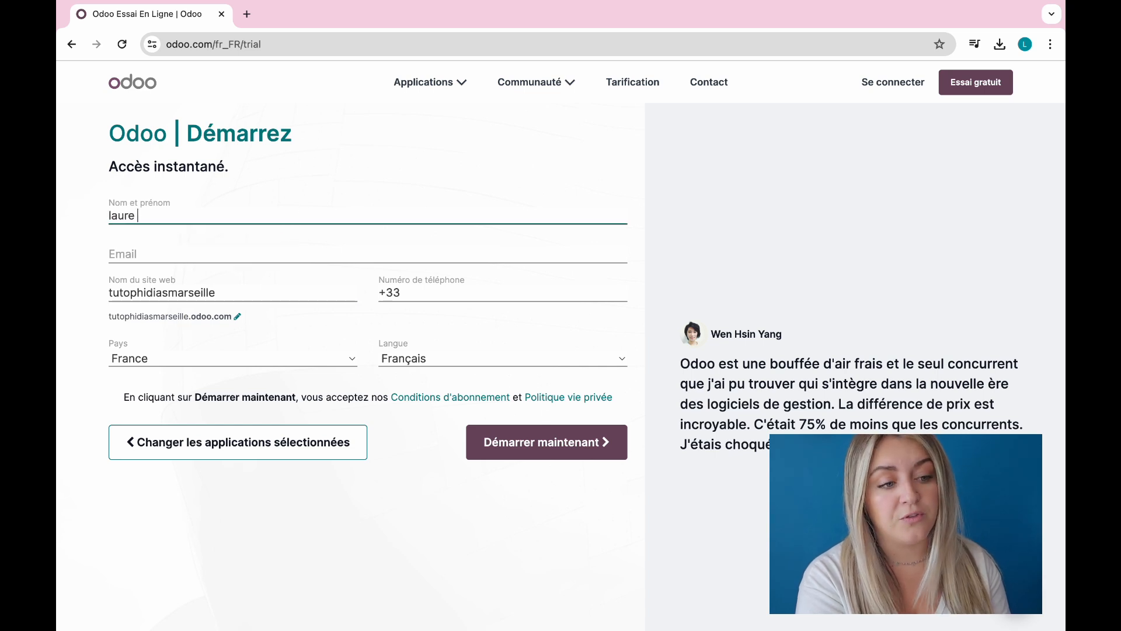
click(190, 250)
click(257, 307)
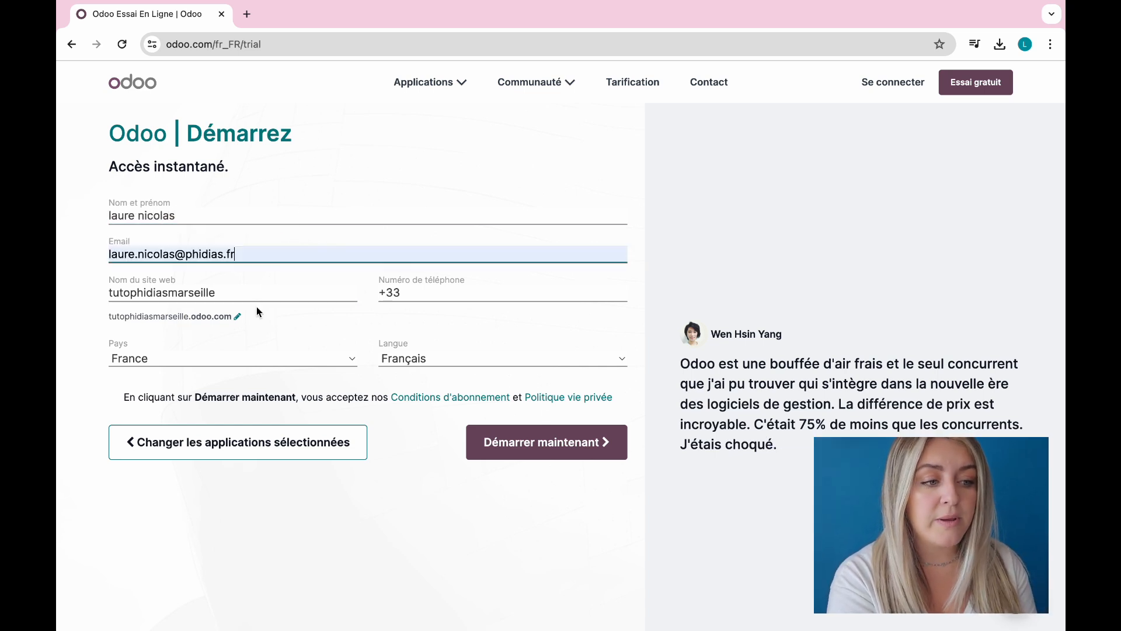
click(438, 289)
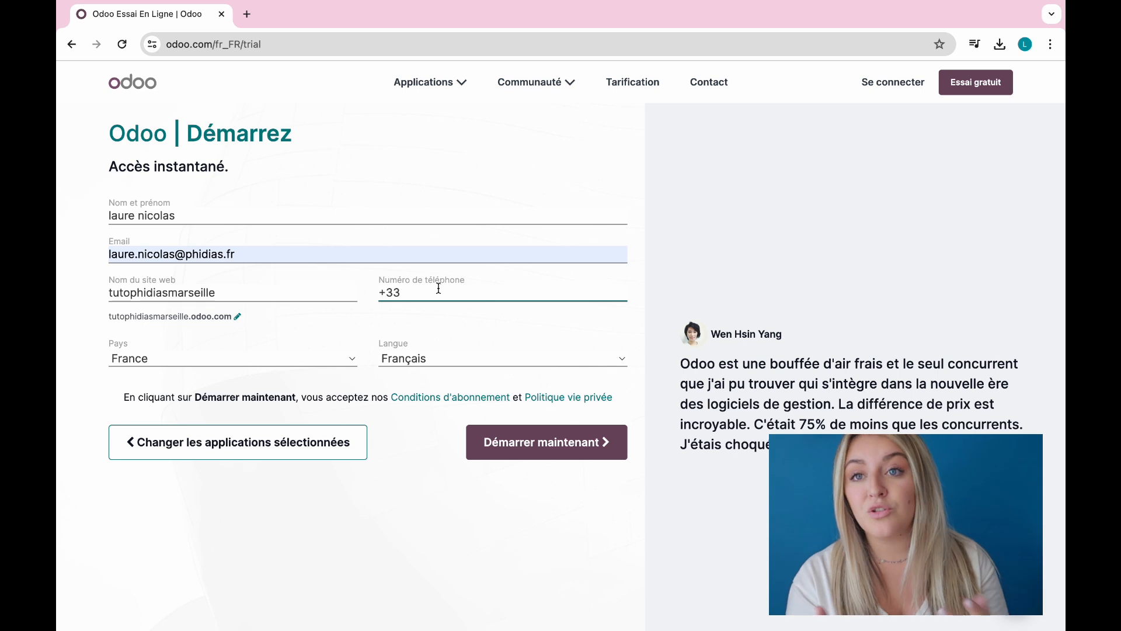
click(607, 445)
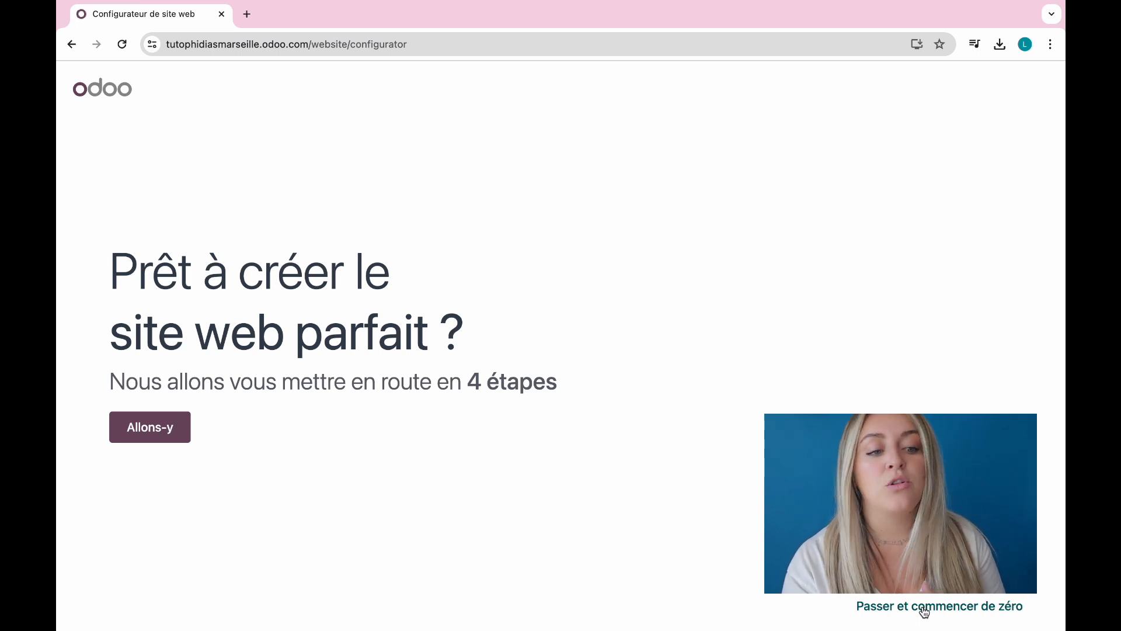
Step: Describe the site as a business website for an internet marketing service and choose its main goal
click(156, 427)
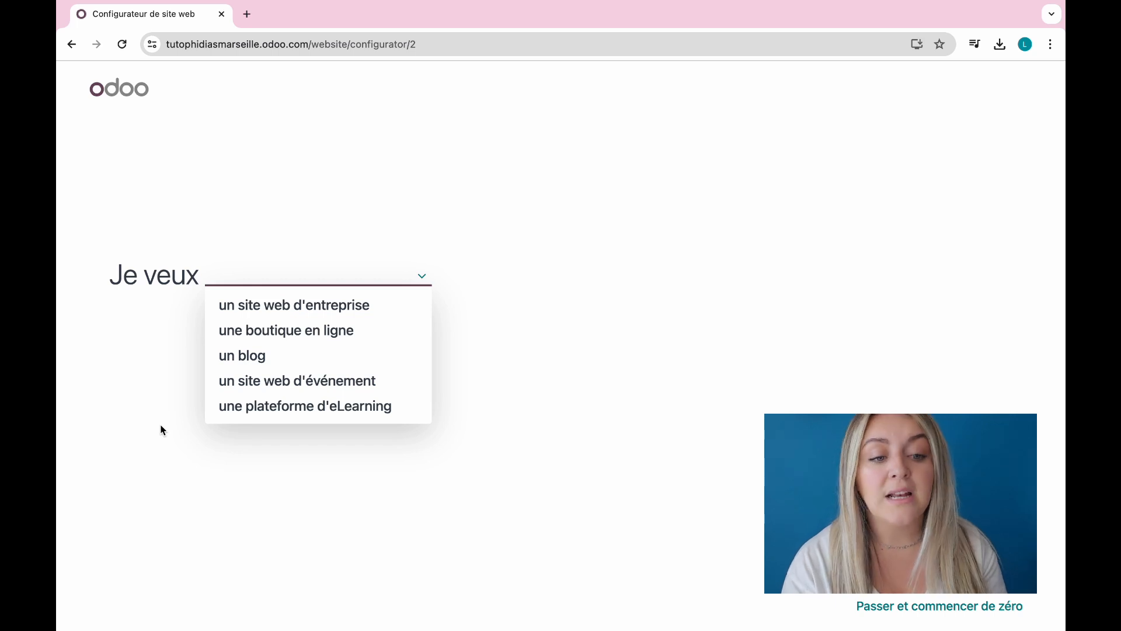
click(376, 305)
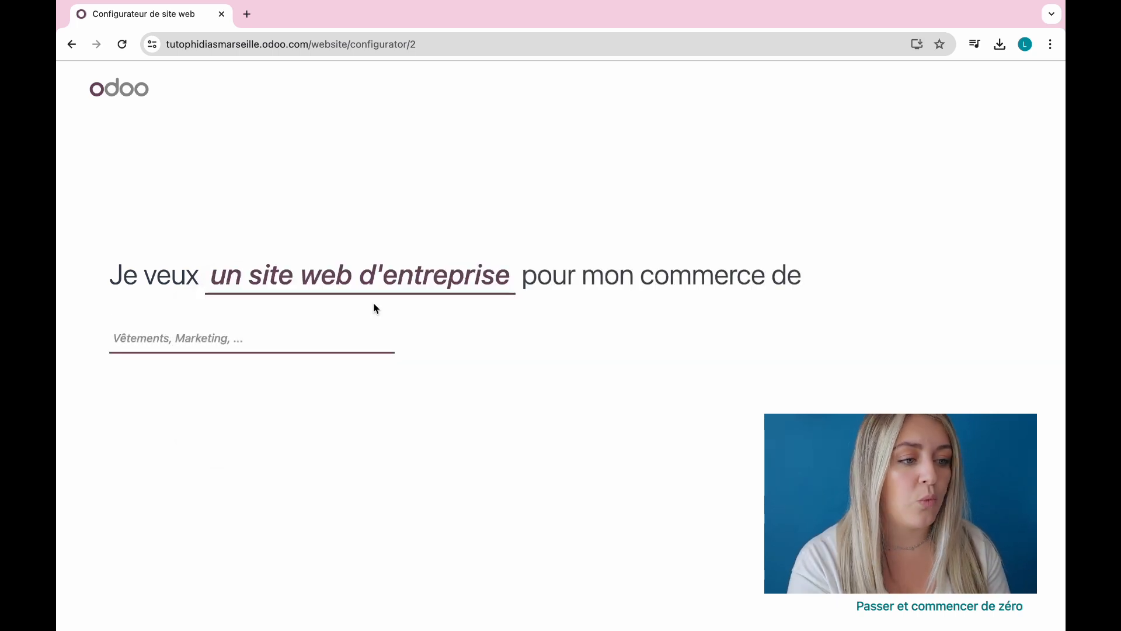
text(marketing)
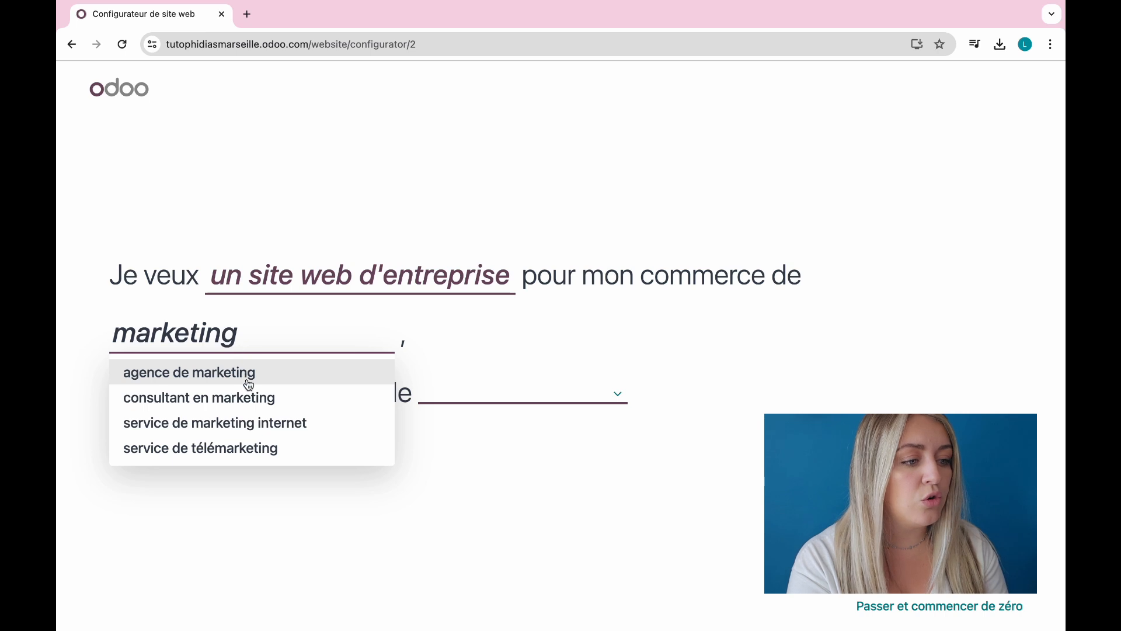
click(258, 423)
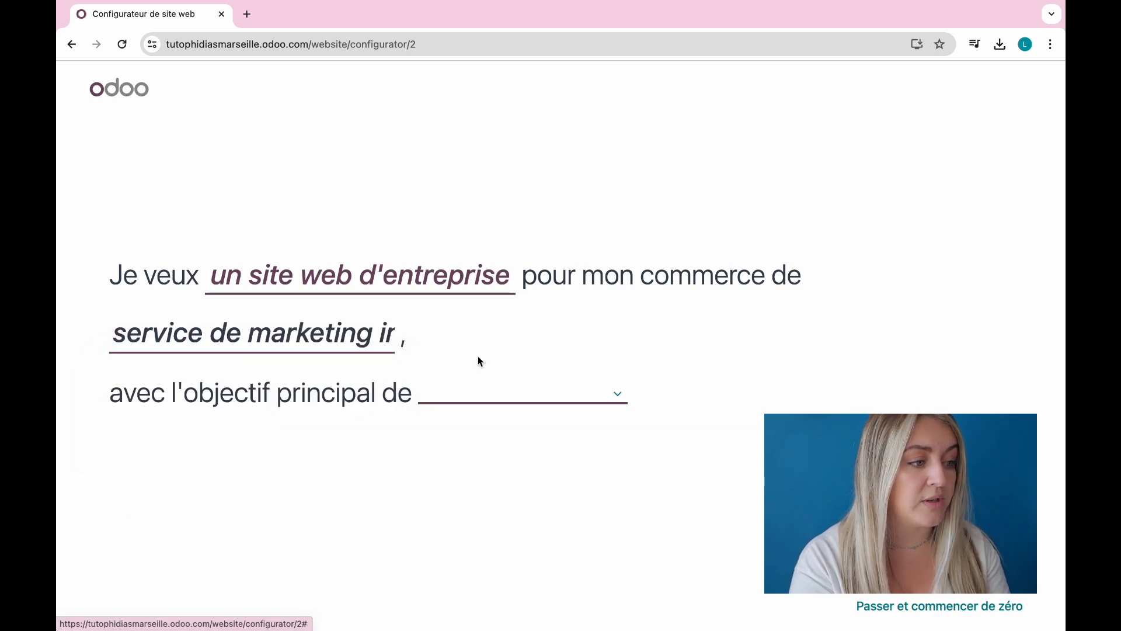
click(474, 400)
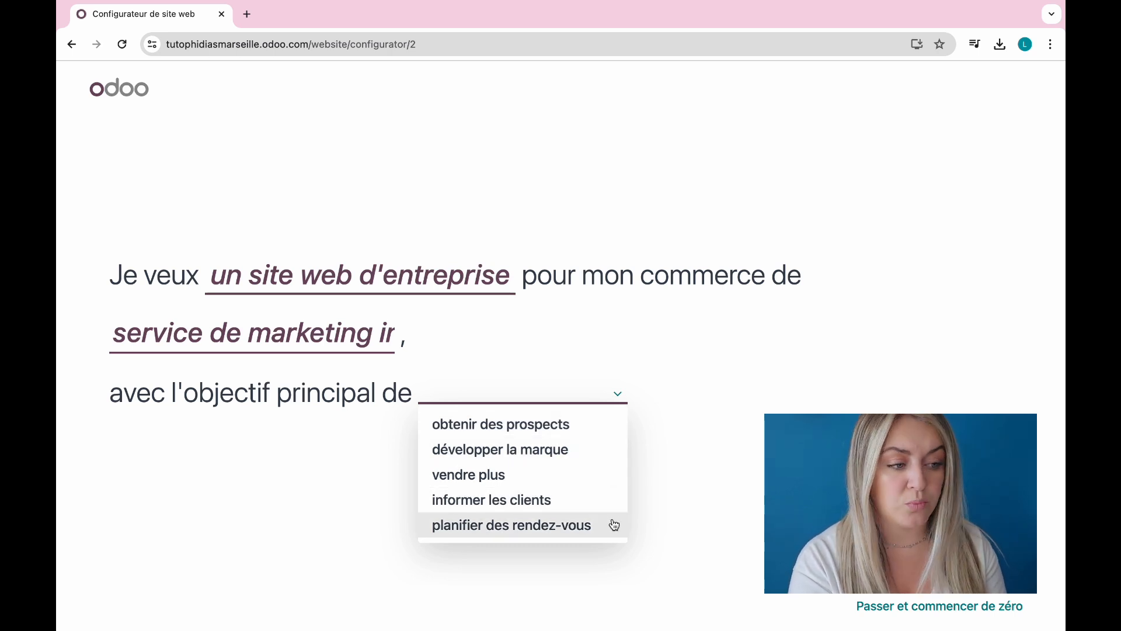
click(593, 422)
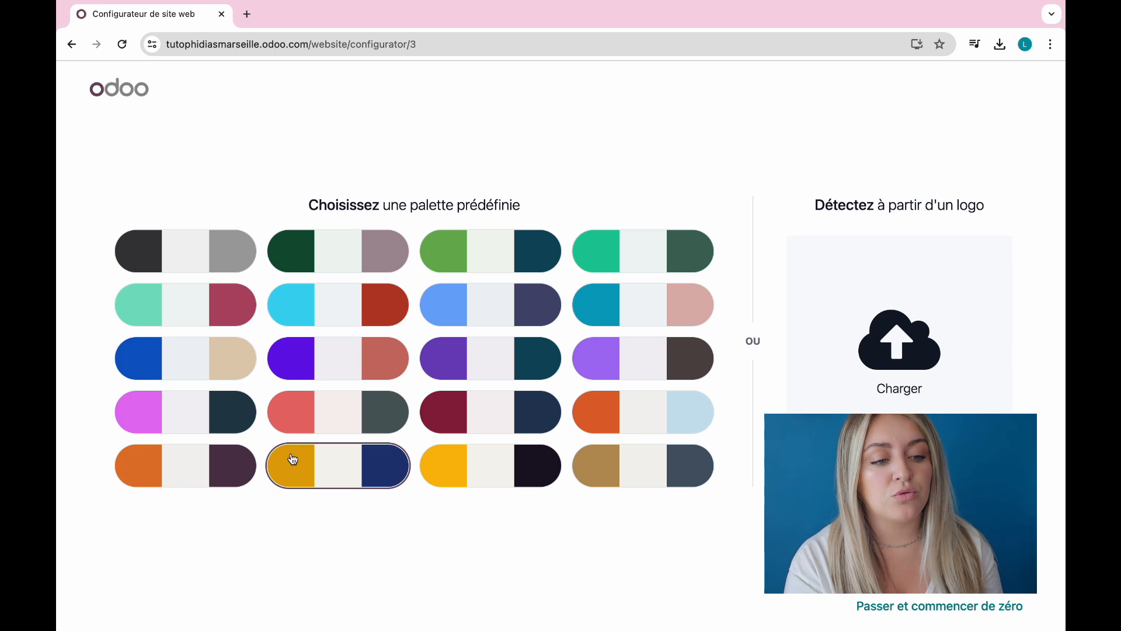
Step: Upload Bannière (8).png from the Phidias folder as the logo and accept its detected palette
click(899, 377)
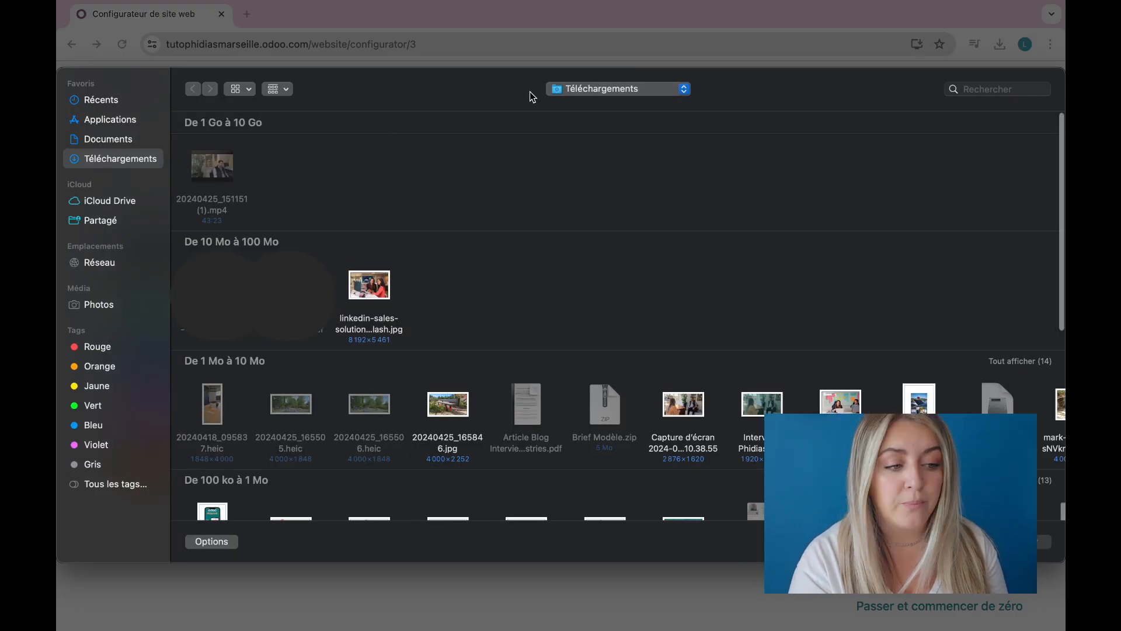
click(611, 89)
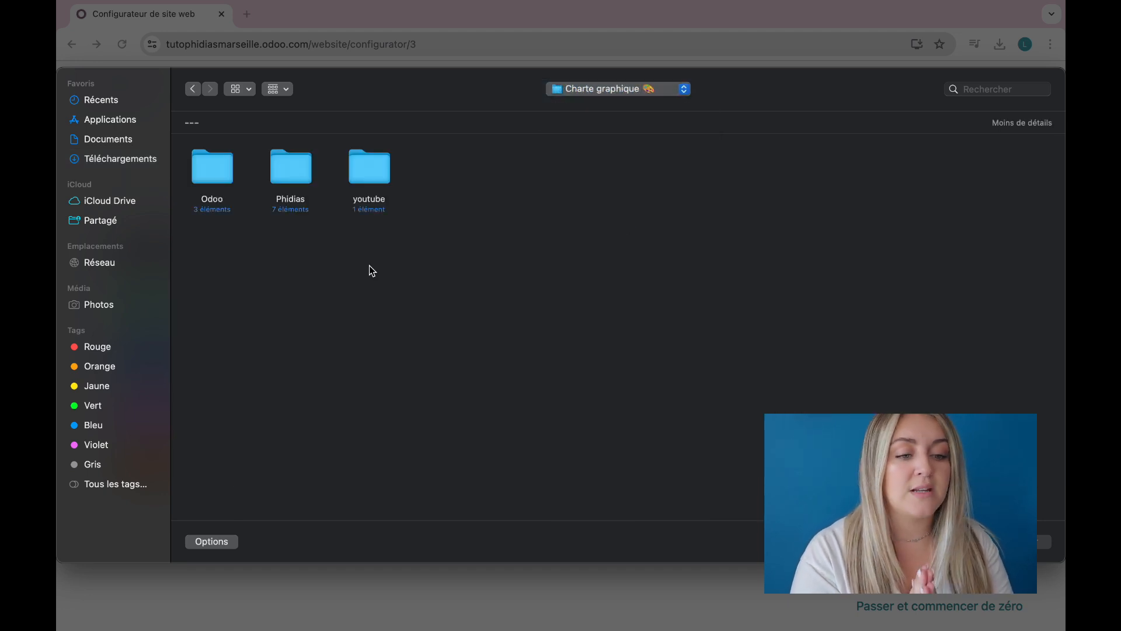
double_click(287, 181)
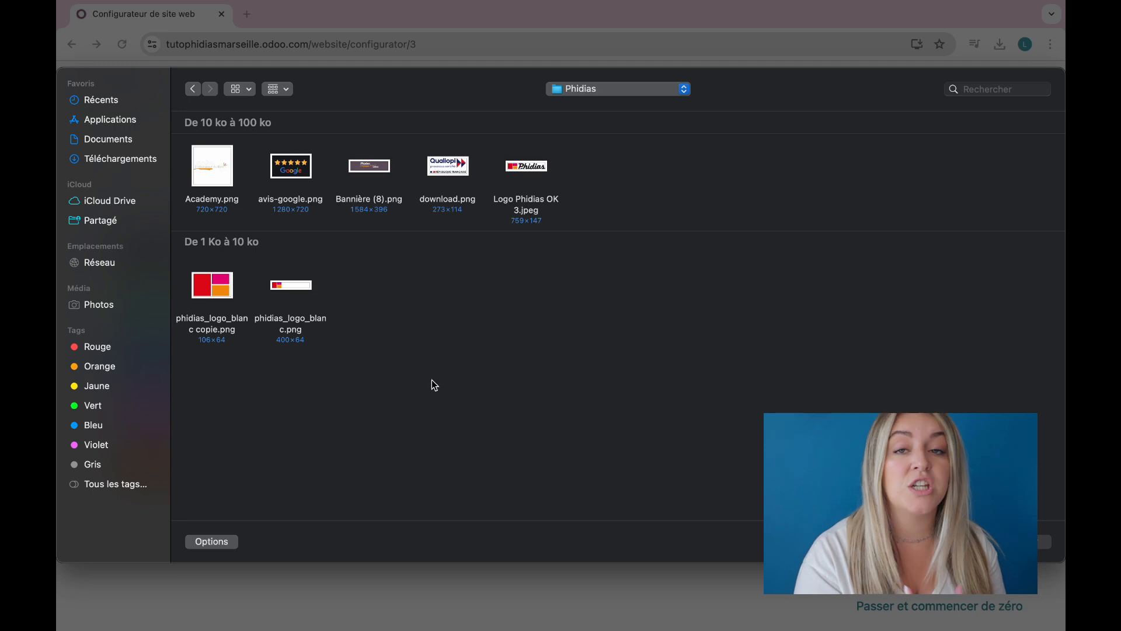
click(377, 179)
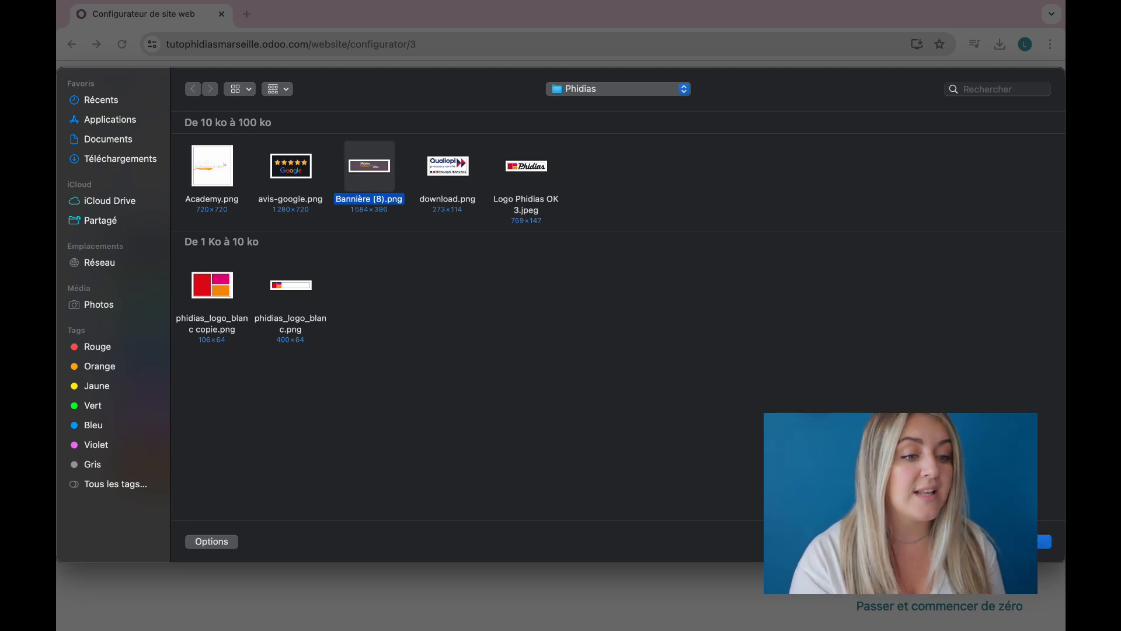
key(Return)
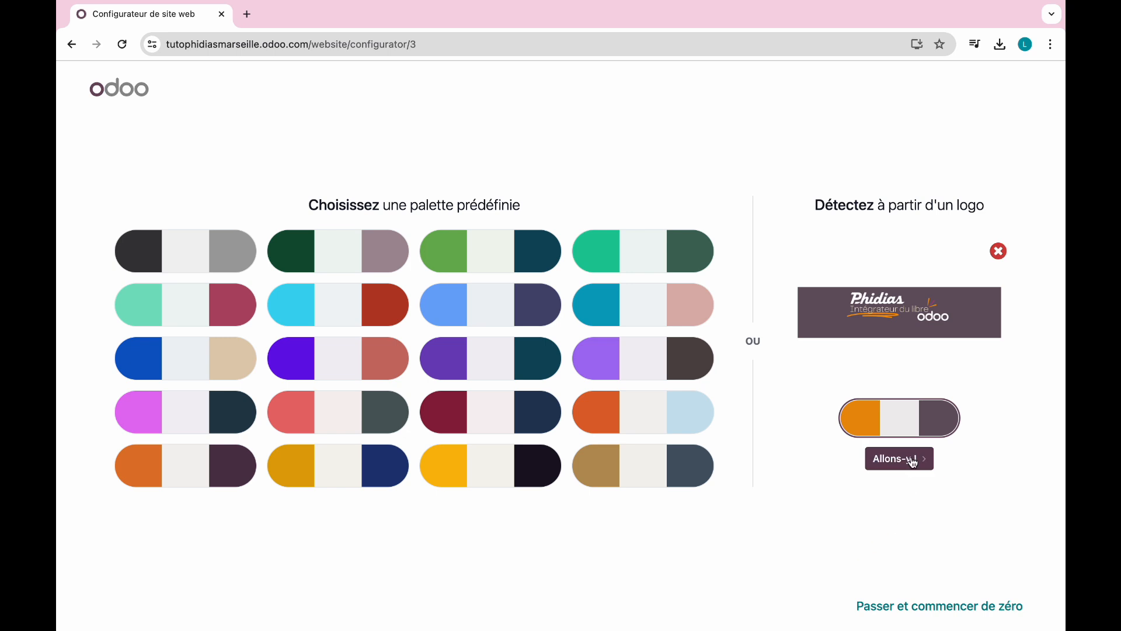
click(913, 460)
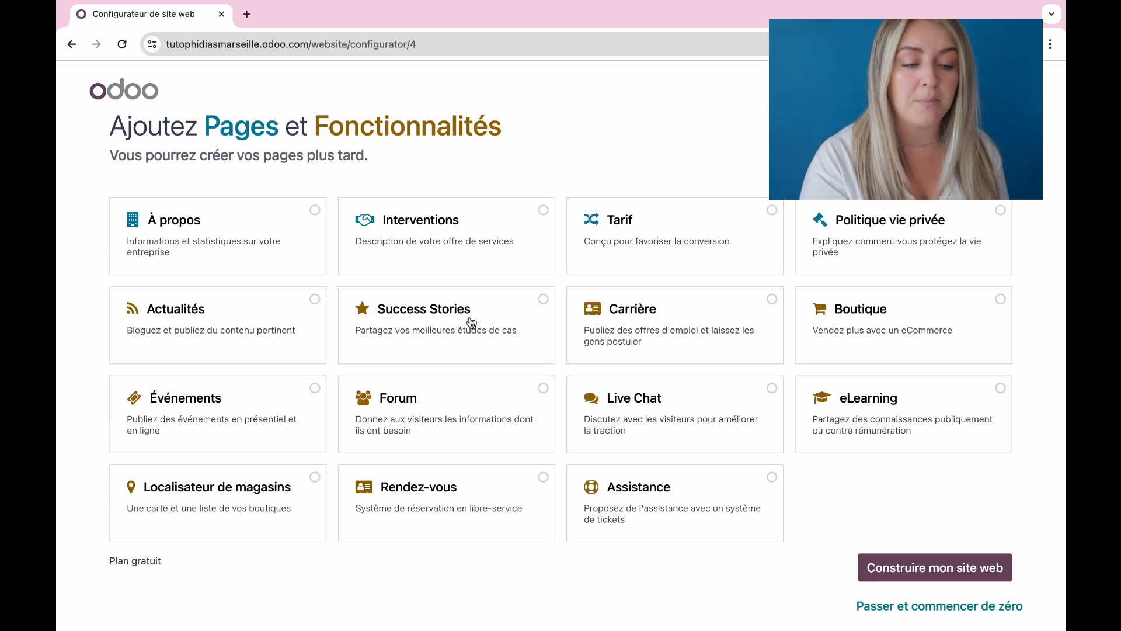
Step: Add the À propos and Actualités pages and build the website
click(316, 213)
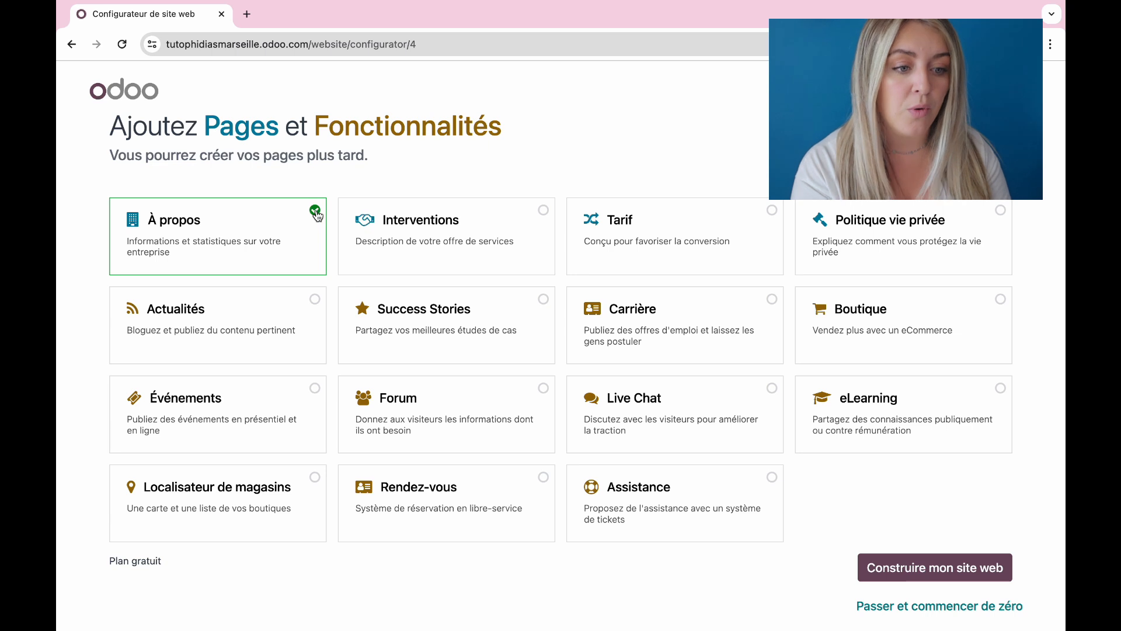
click(303, 317)
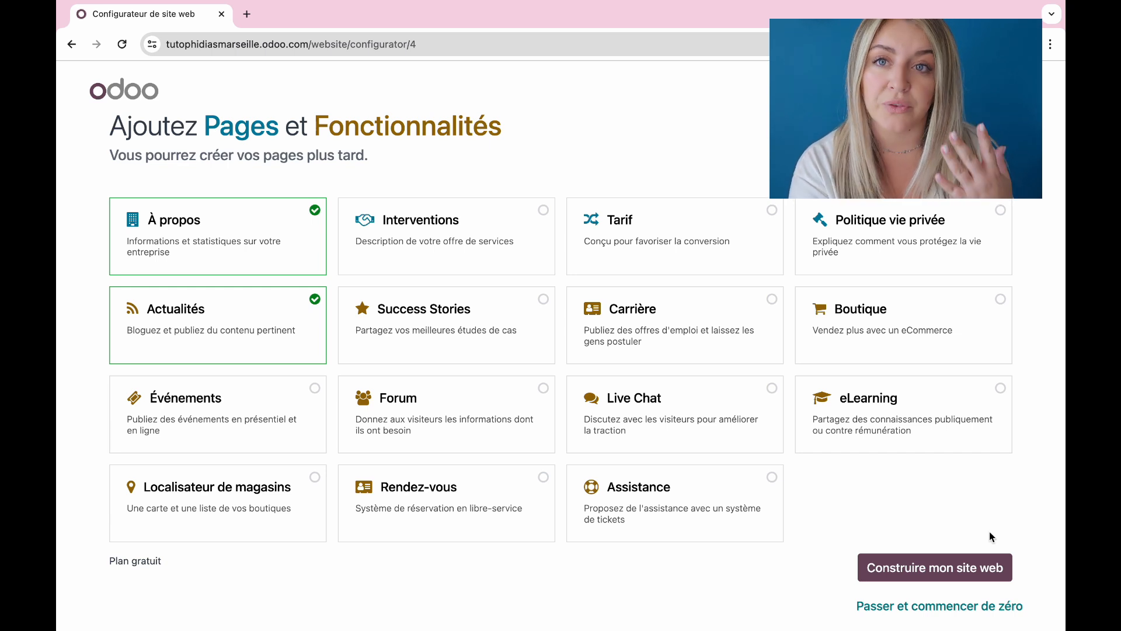
click(953, 565)
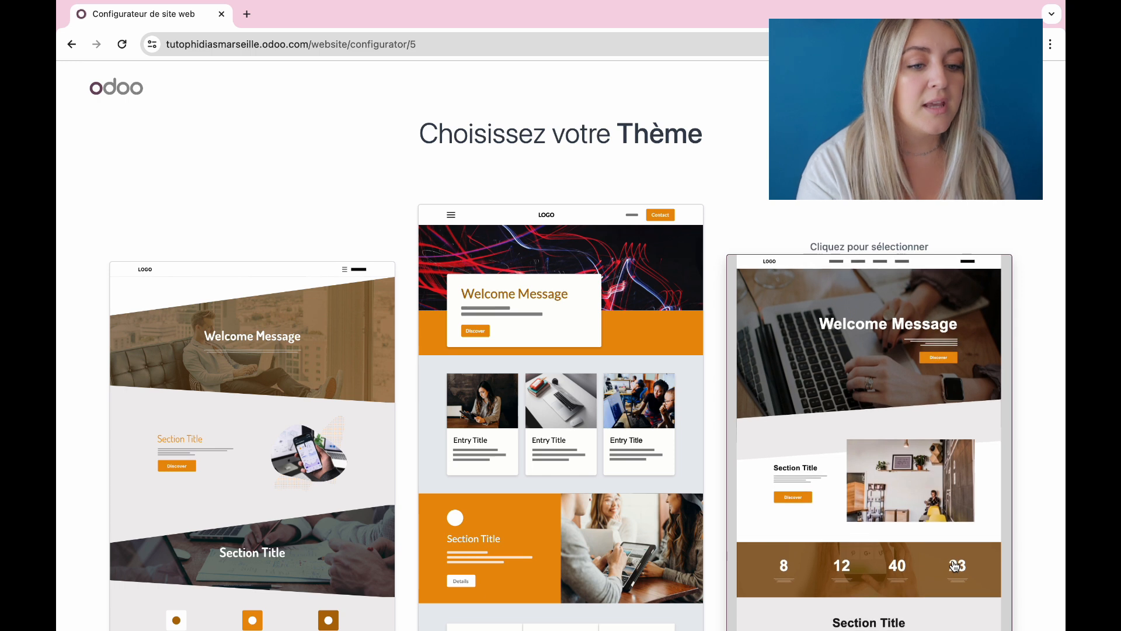
Step: Pick the third, right-hand theme design to generate the site
scroll(338, 355, down, 3)
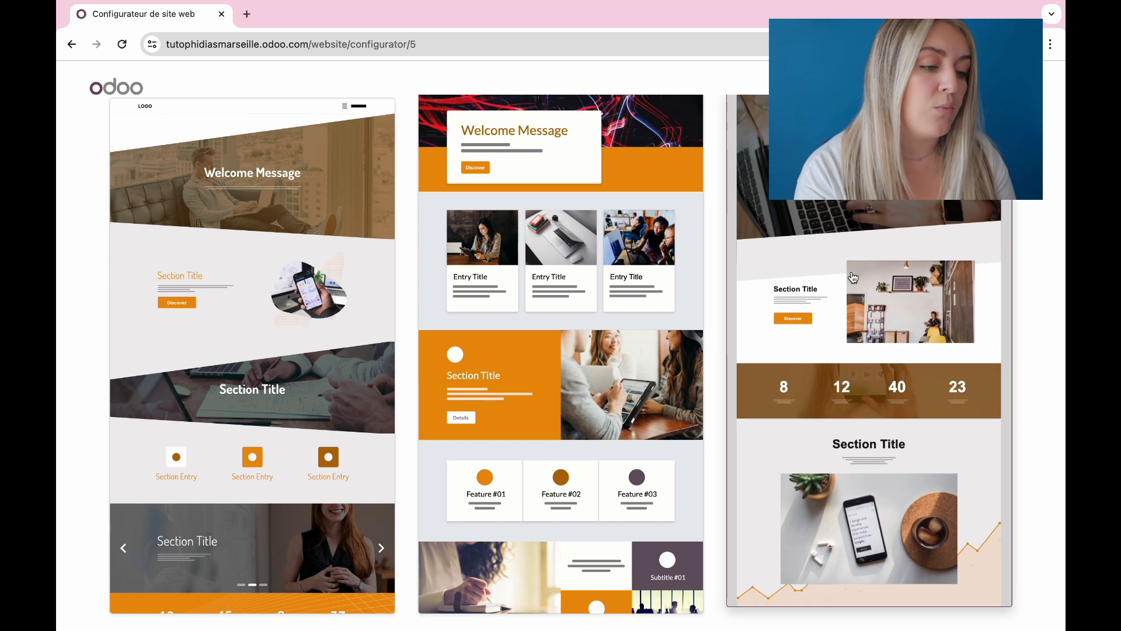
click(869, 262)
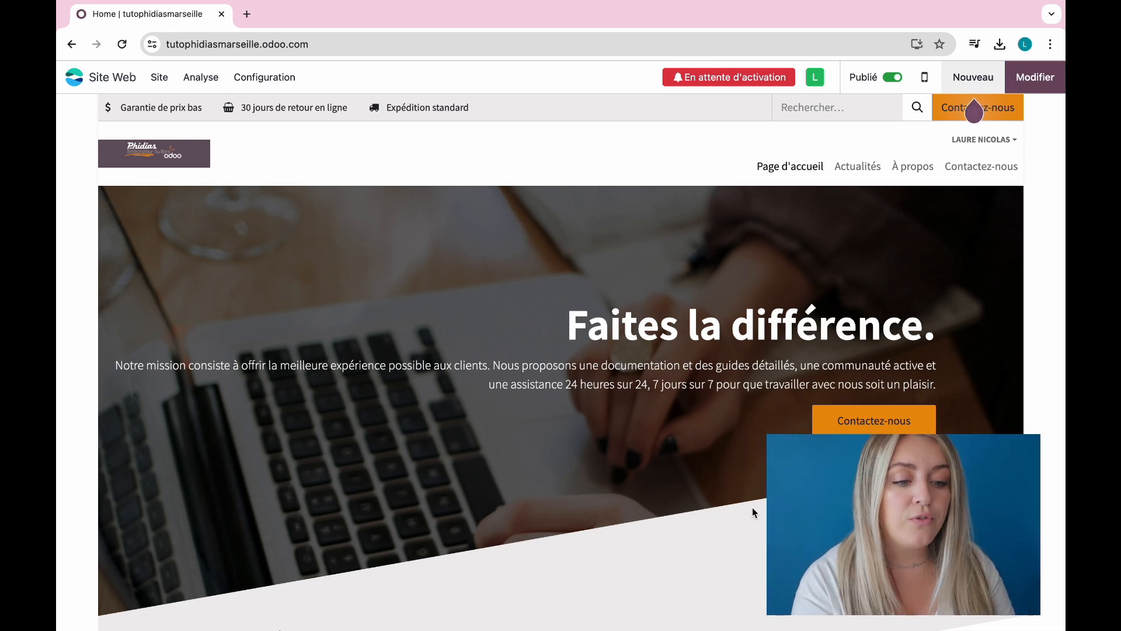
Step: Open and dismiss the Nouveau content choices, then scroll through the homepage
click(979, 85)
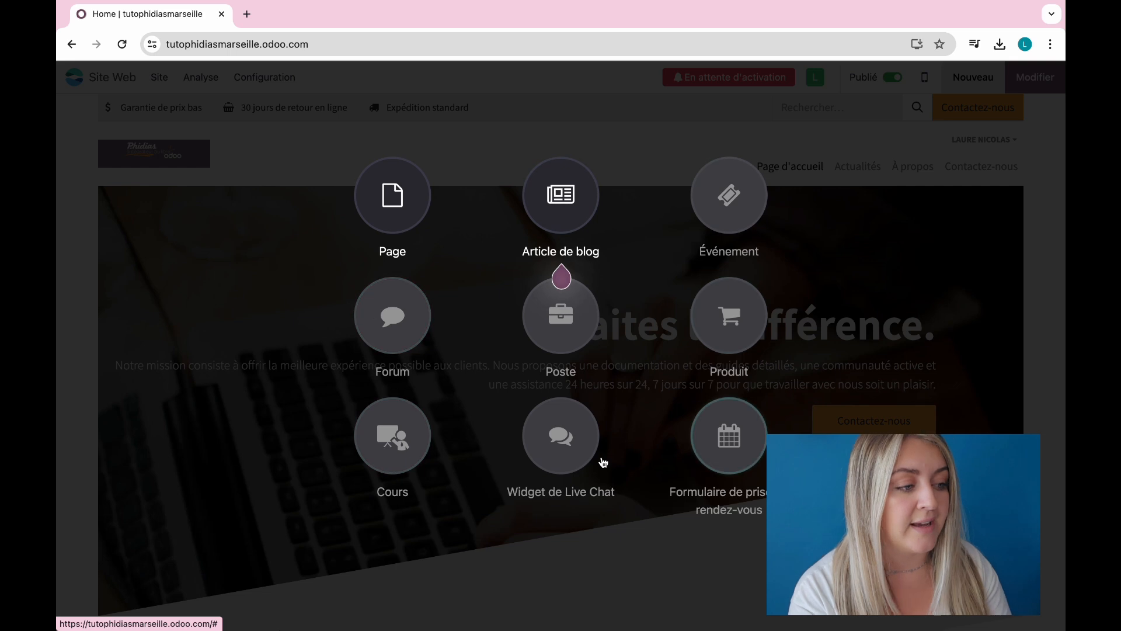
click(916, 283)
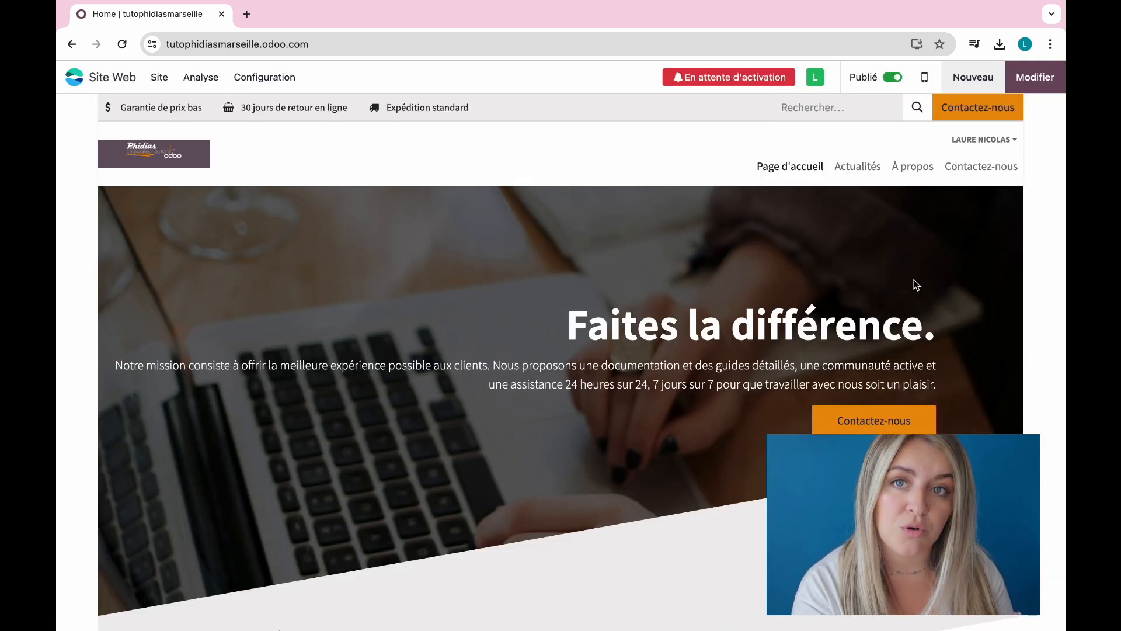
scroll(520, 397, down, 10)
scroll(520, 398, up, 10)
scroll(521, 400, down, 10)
scroll(520, 400, up, 15)
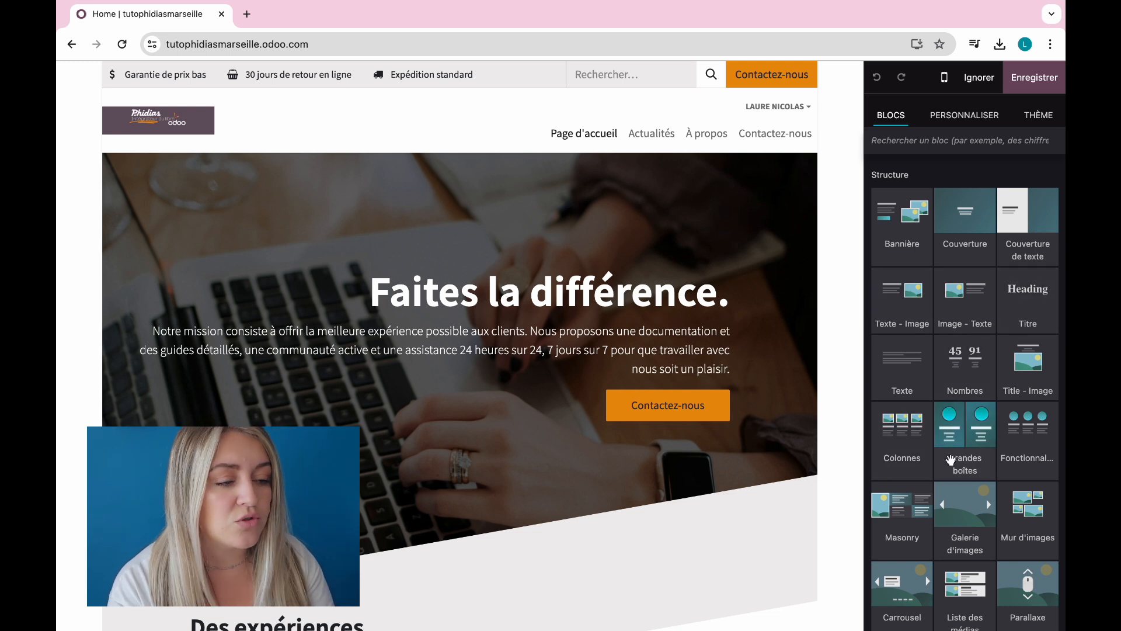
Step: Place a Titre block below the cover and replace its heading with 'Tuto Phidias'
scroll(989, 522, down, 10)
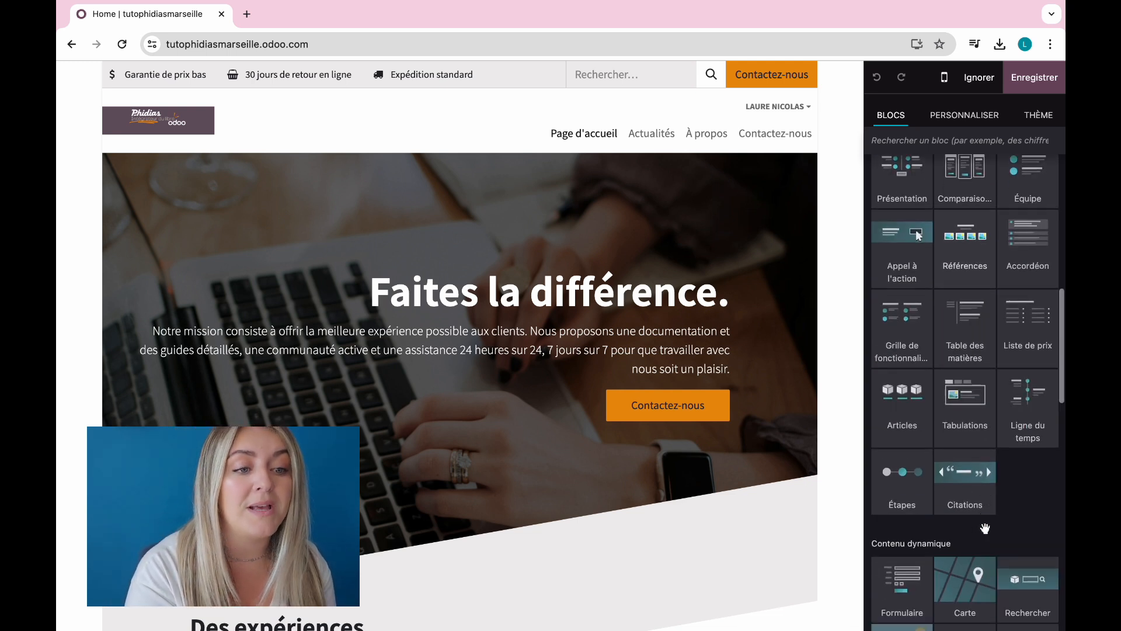
scroll(985, 529, down, 4)
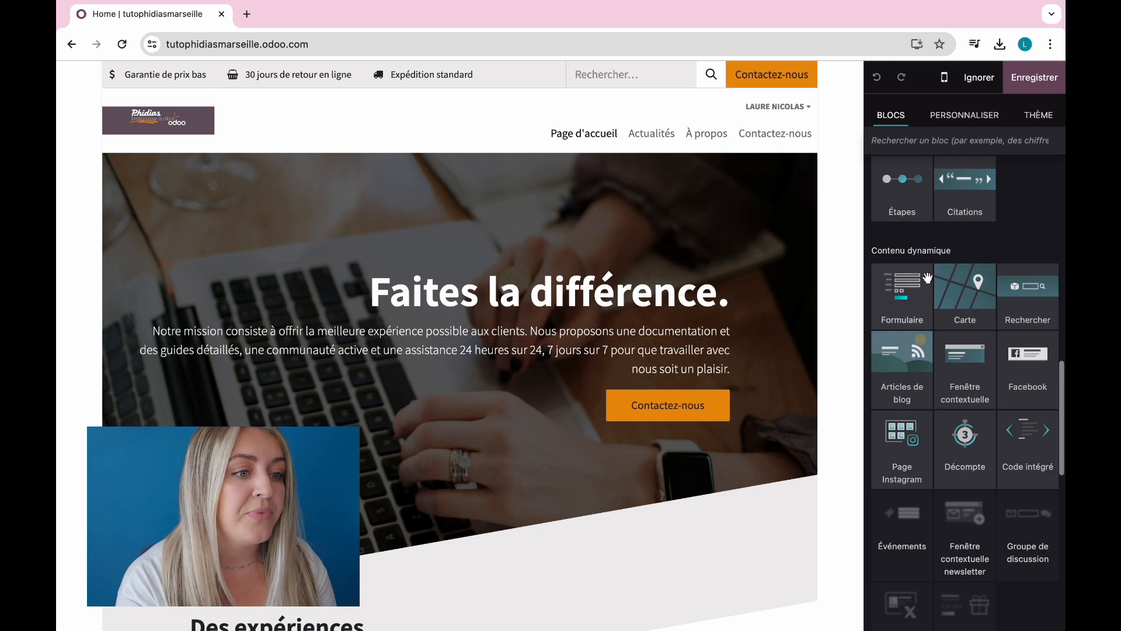
scroll(911, 385, down, 3)
mouse_move(891, 417)
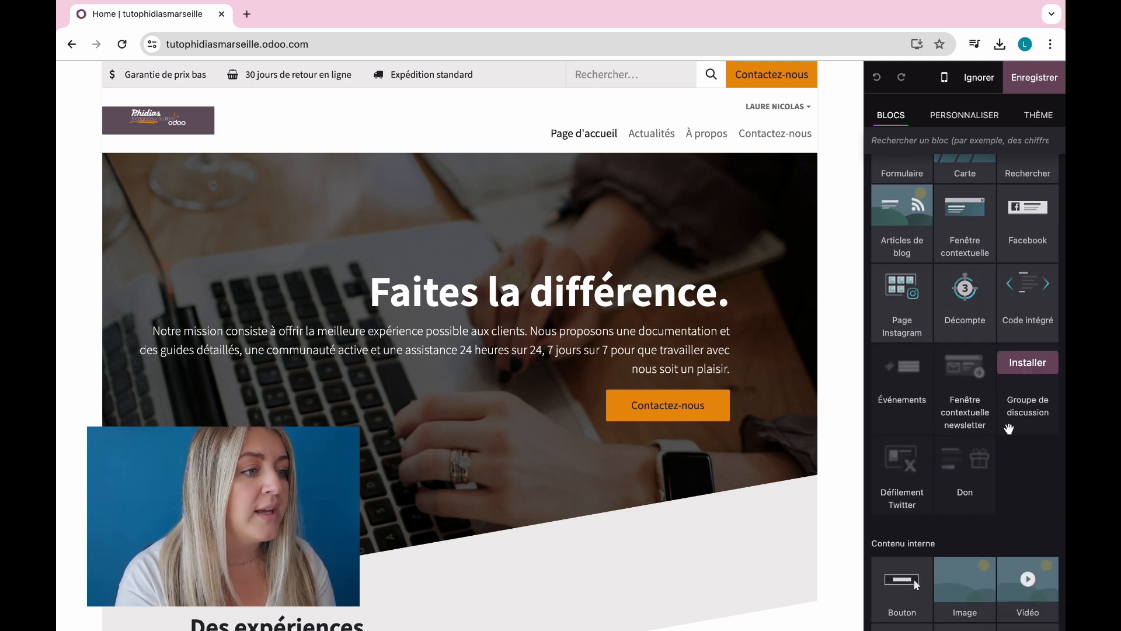
scroll(1027, 465, down, 5)
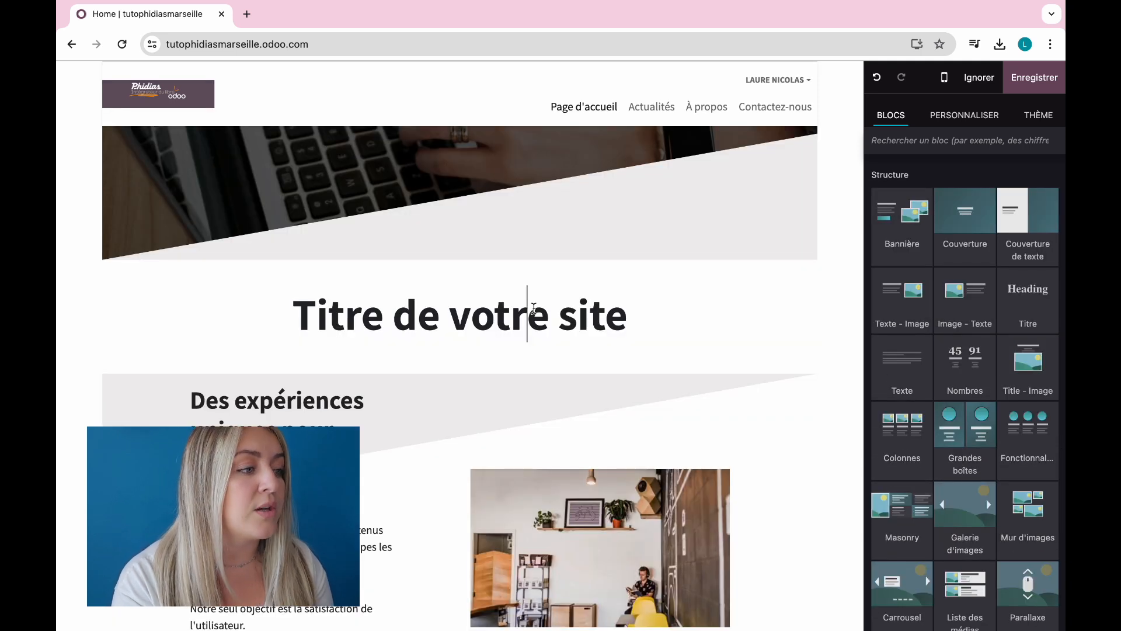
triple_click(534, 308)
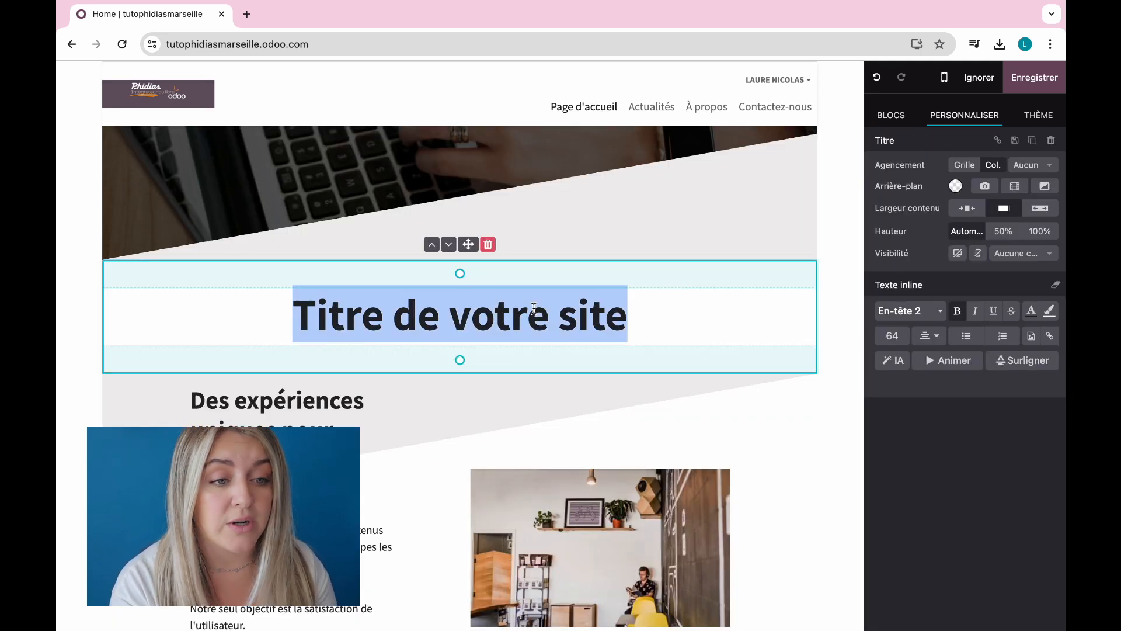
text(Tuto Phidias)
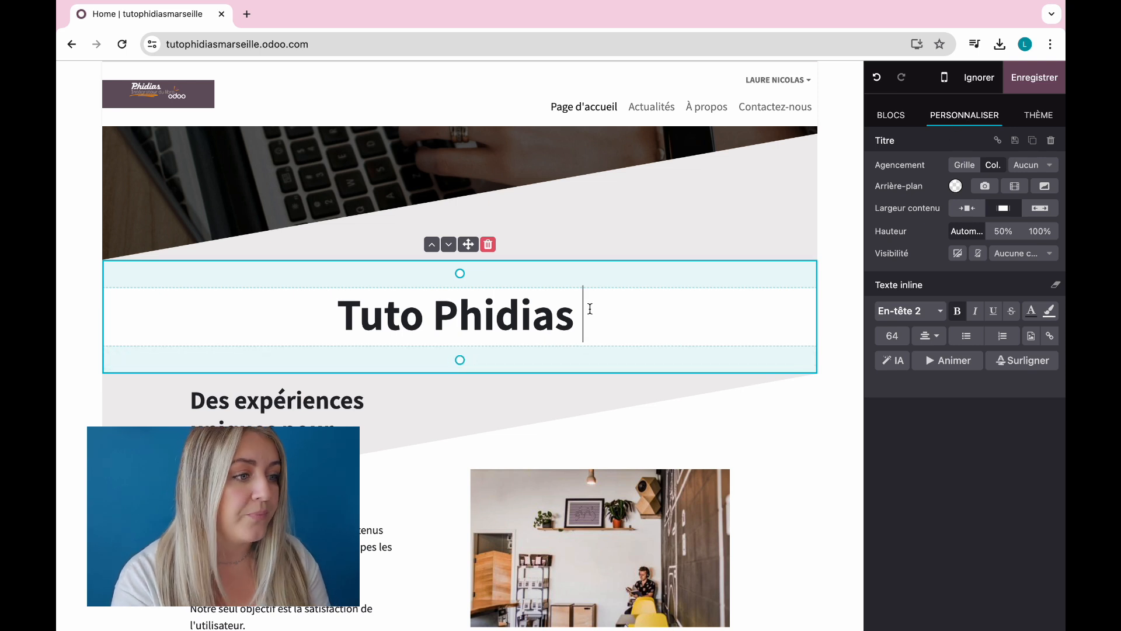
Step: Review the heading's text options, keeping En-tête 2 at size 64 and skipping AI generation
click(717, 205)
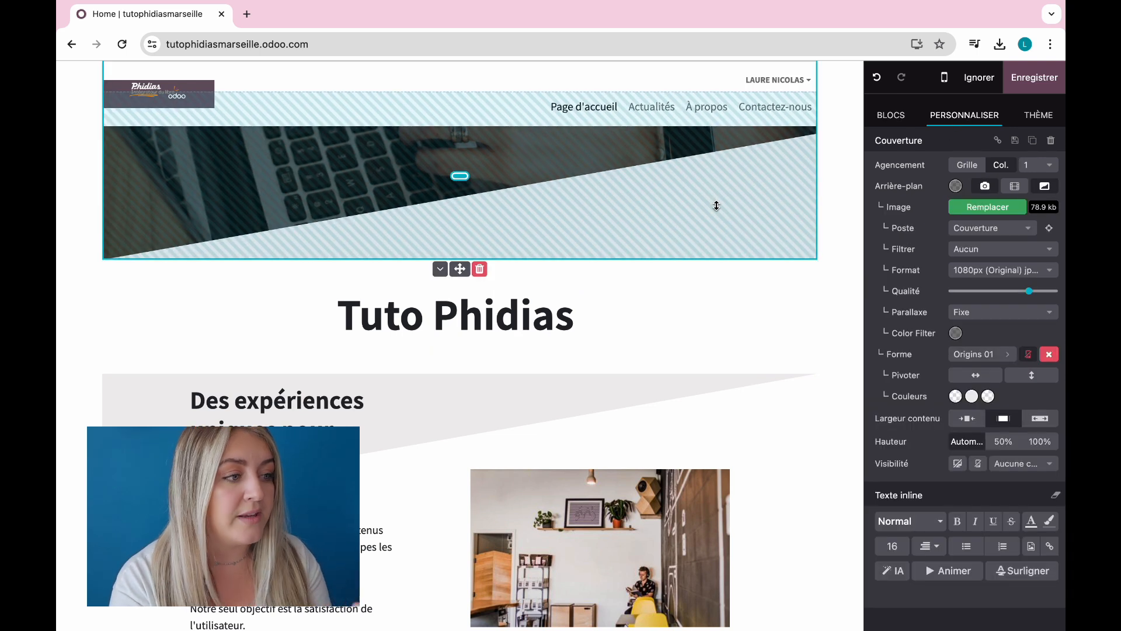
click(683, 327)
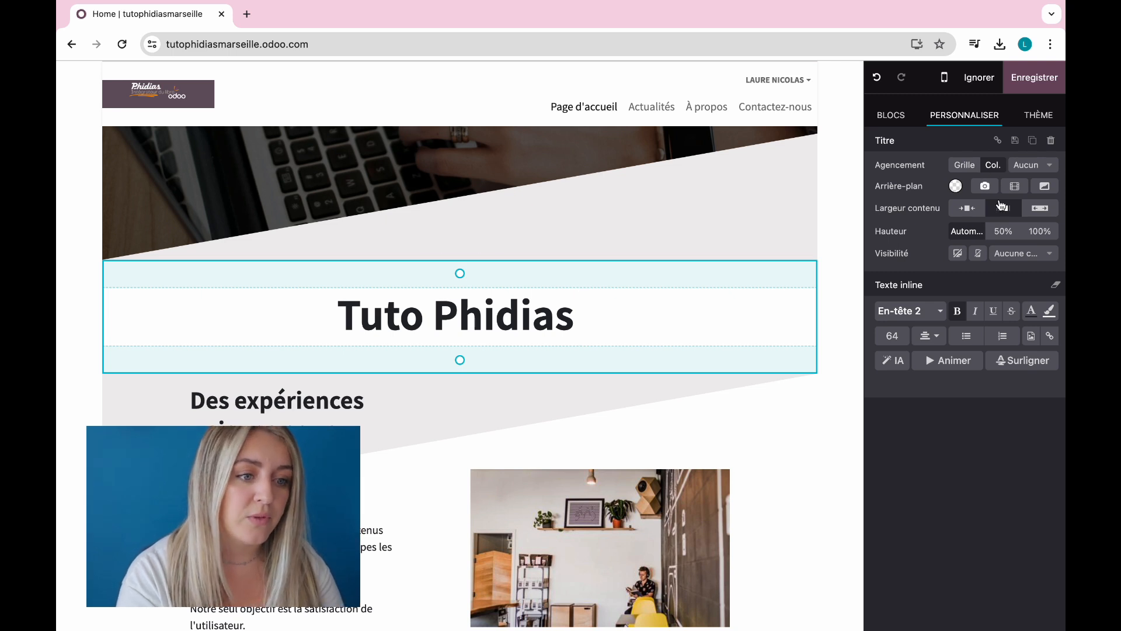
click(928, 313)
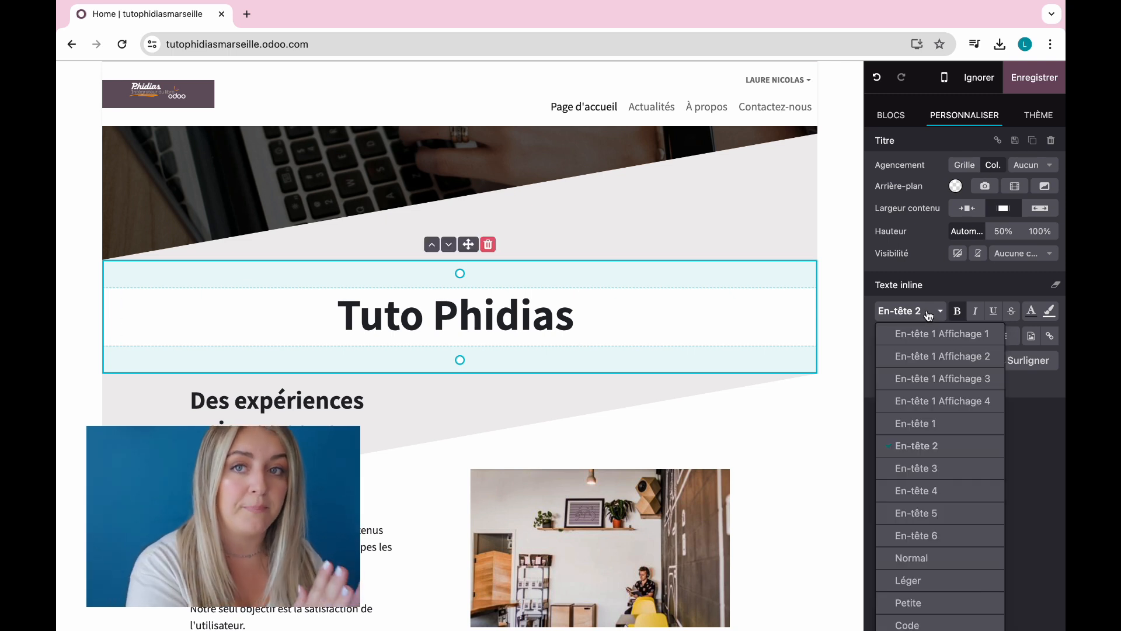
click(1035, 475)
click(892, 336)
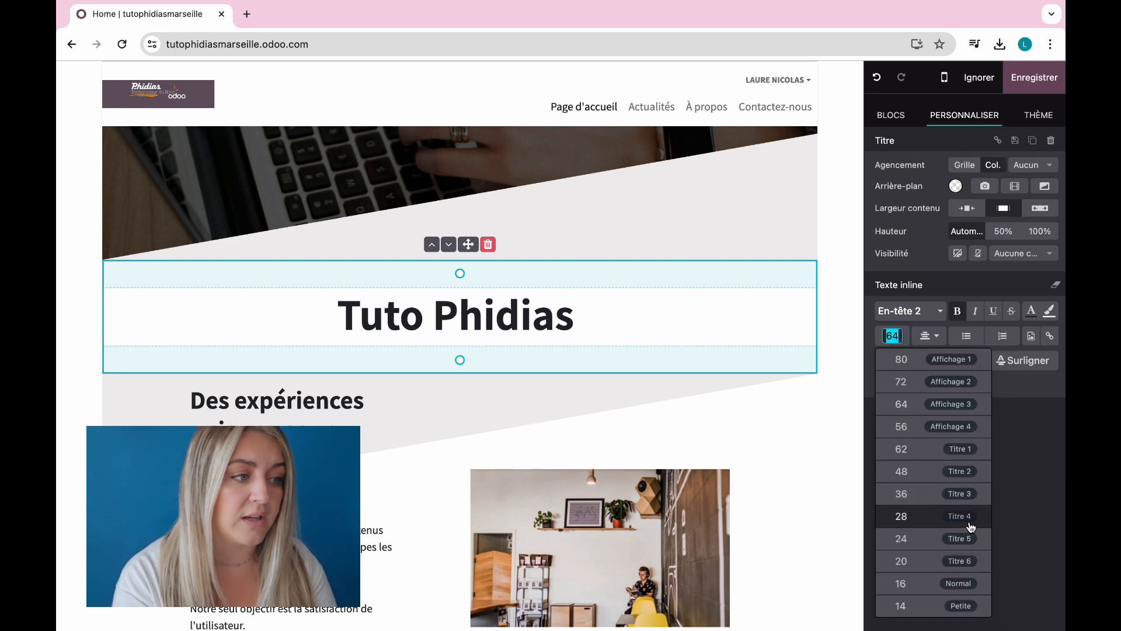
click(1036, 471)
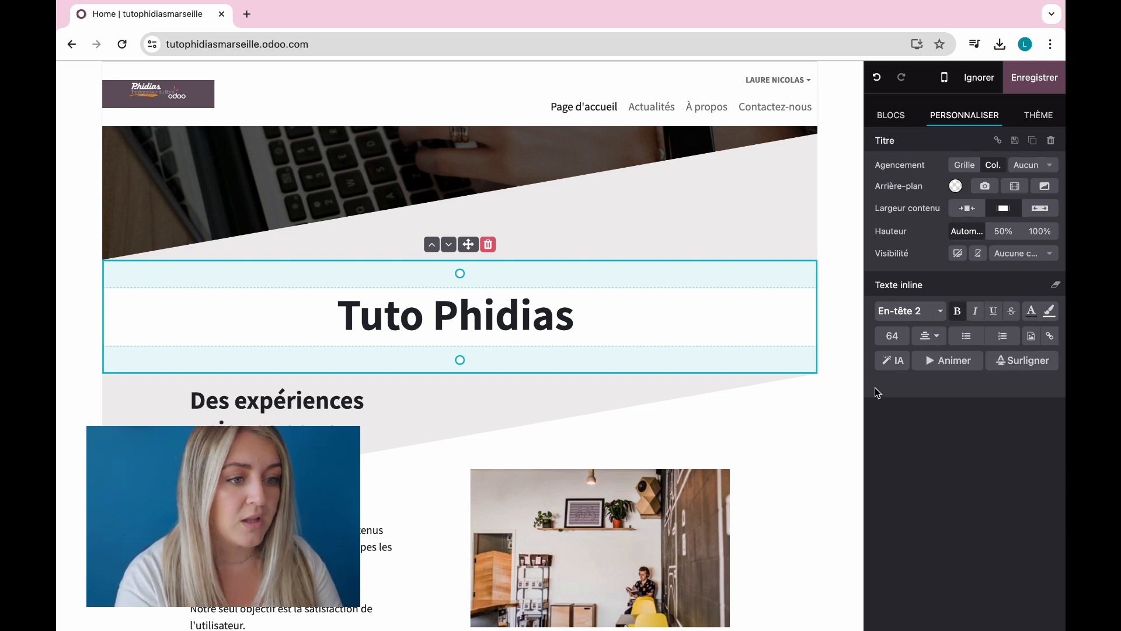
click(891, 361)
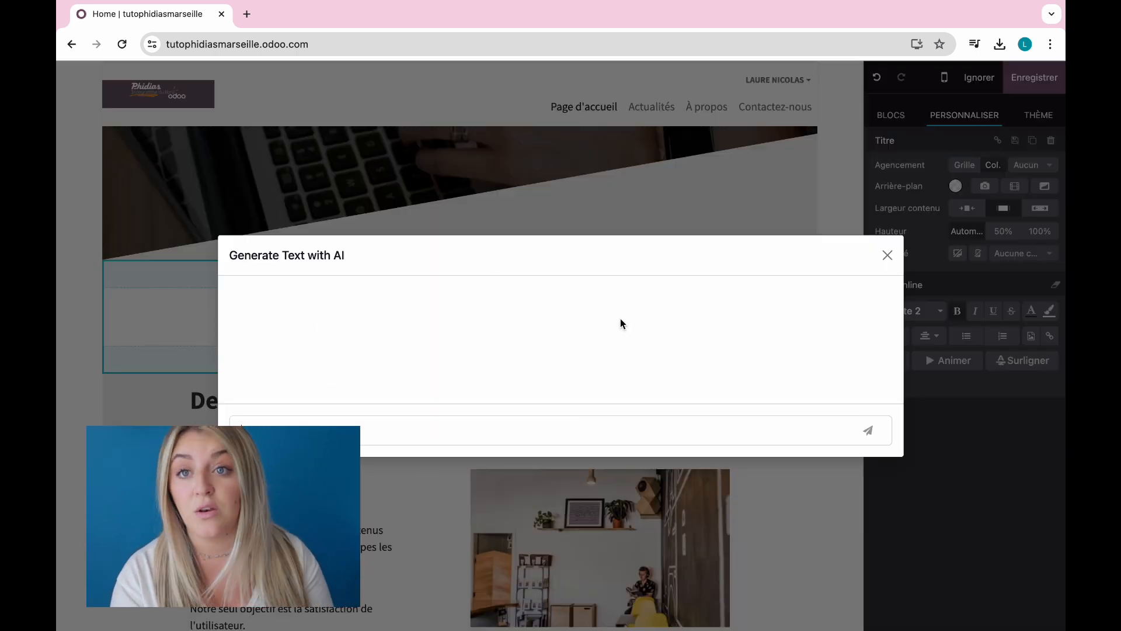
click(887, 256)
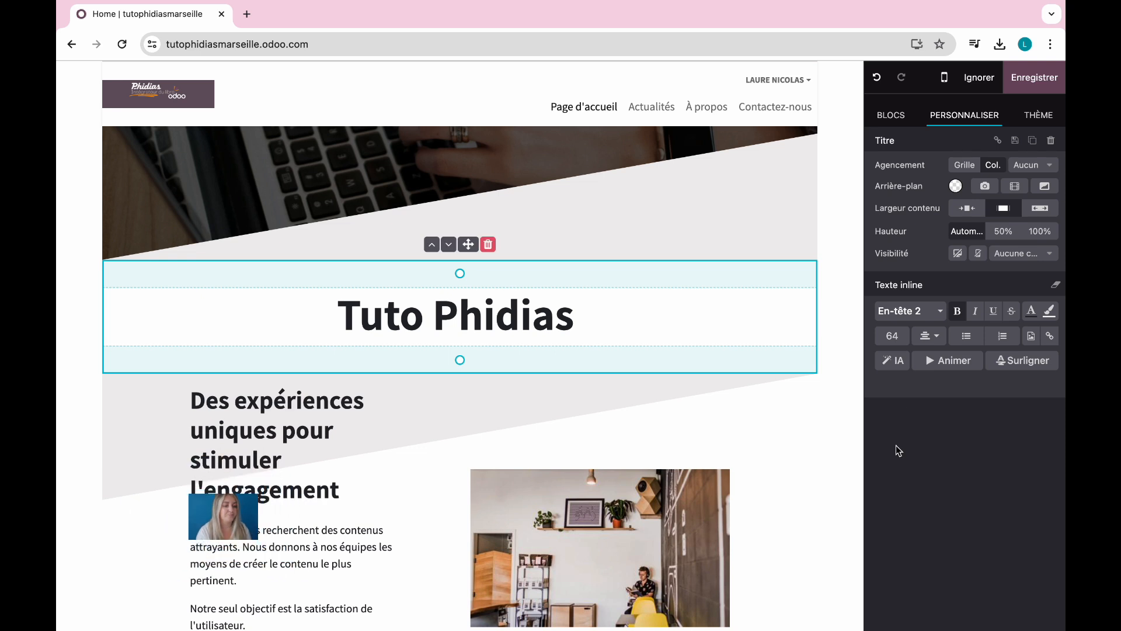
Step: Animate the Tuto Phidias heading with a fade effect triggered on appearance
click(949, 362)
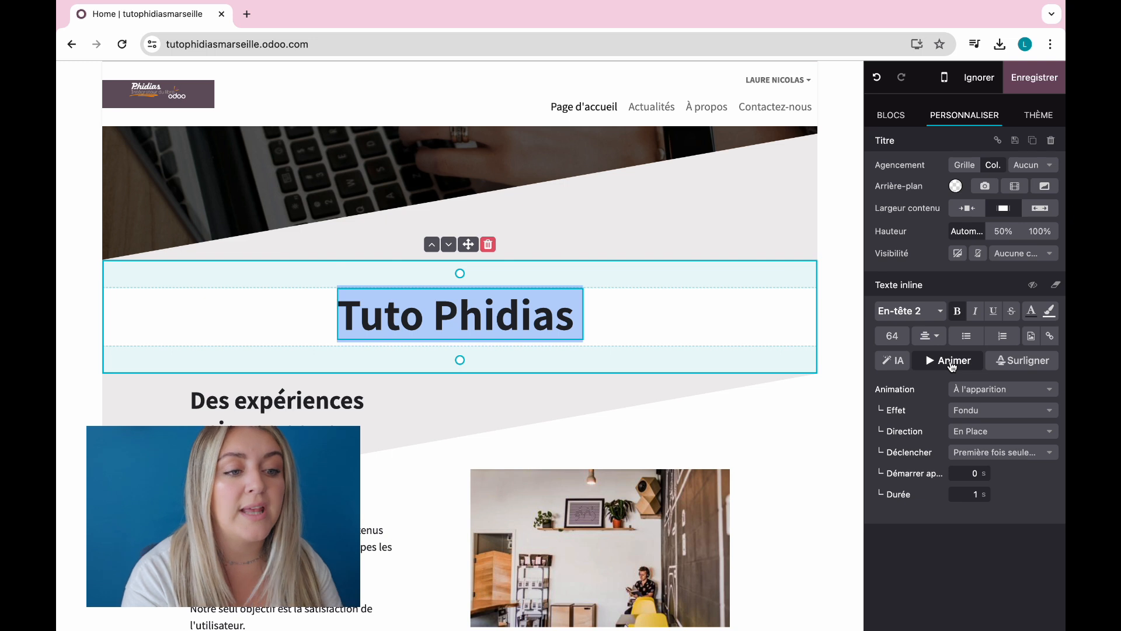
click(998, 392)
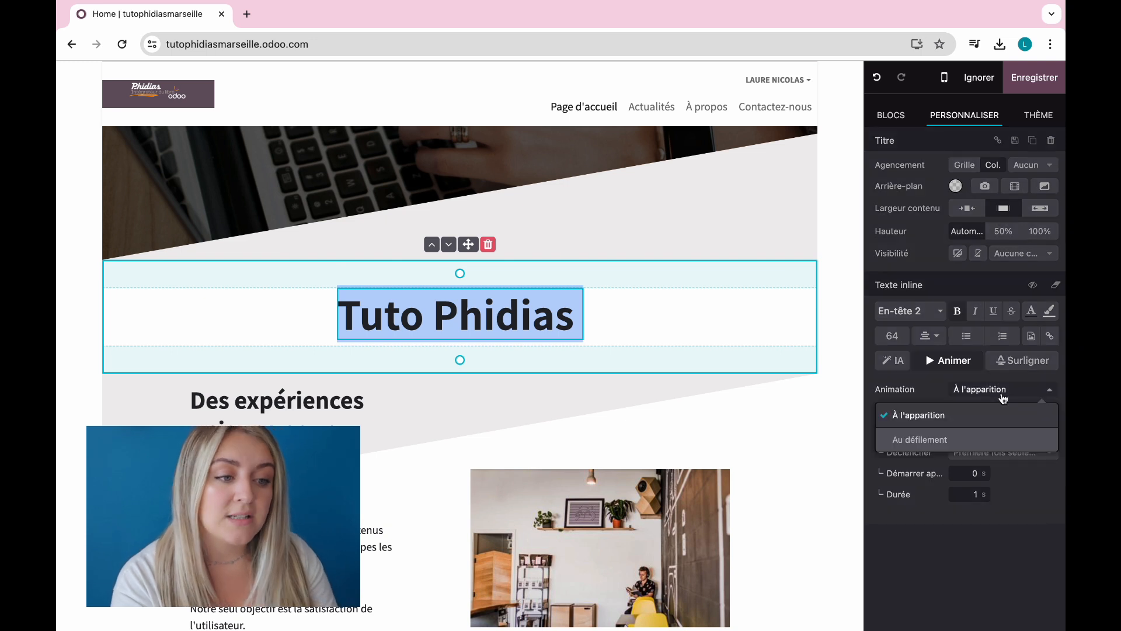
click(955, 425)
click(995, 410)
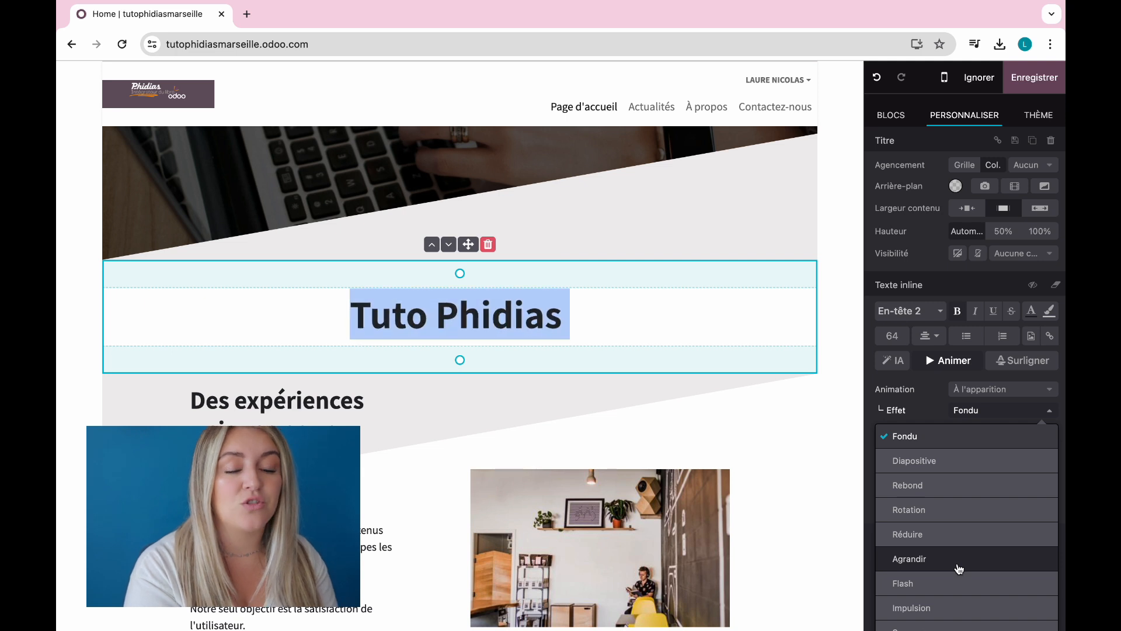
scroll(959, 568, down, 3)
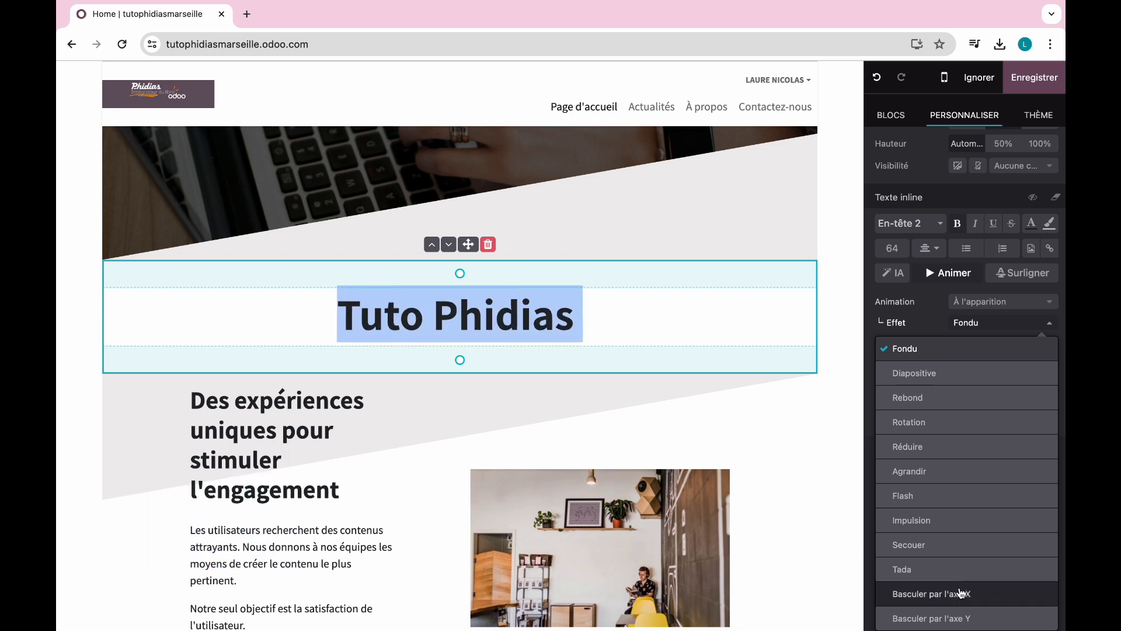
click(923, 330)
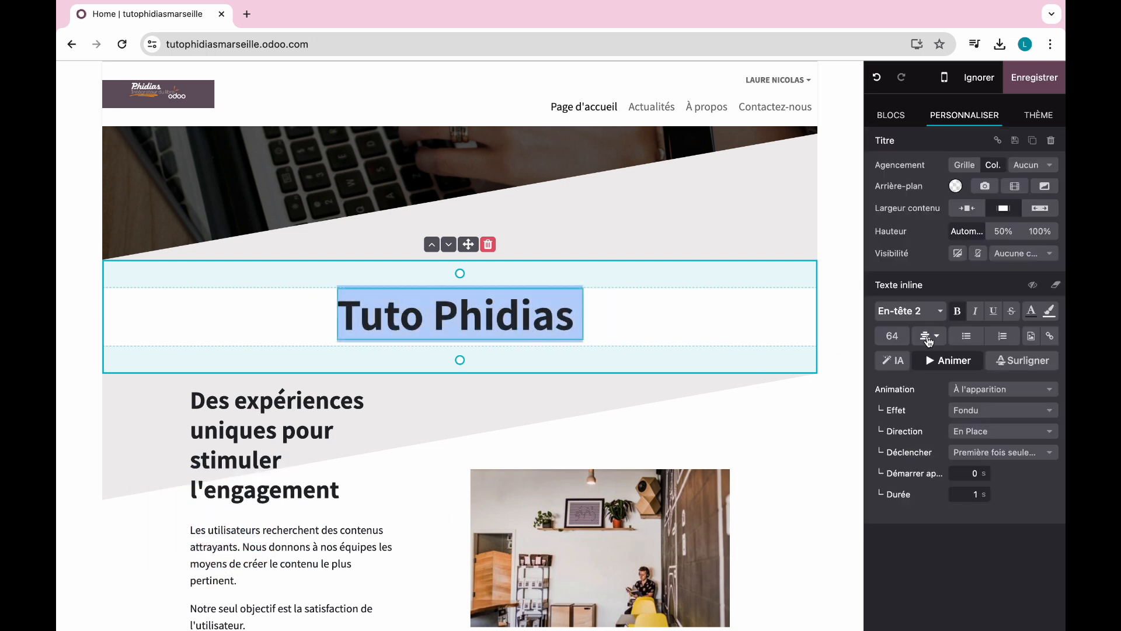
Step: Highlight the heading with an orange Scribble 4 and leave its content width at Régulier
click(1017, 366)
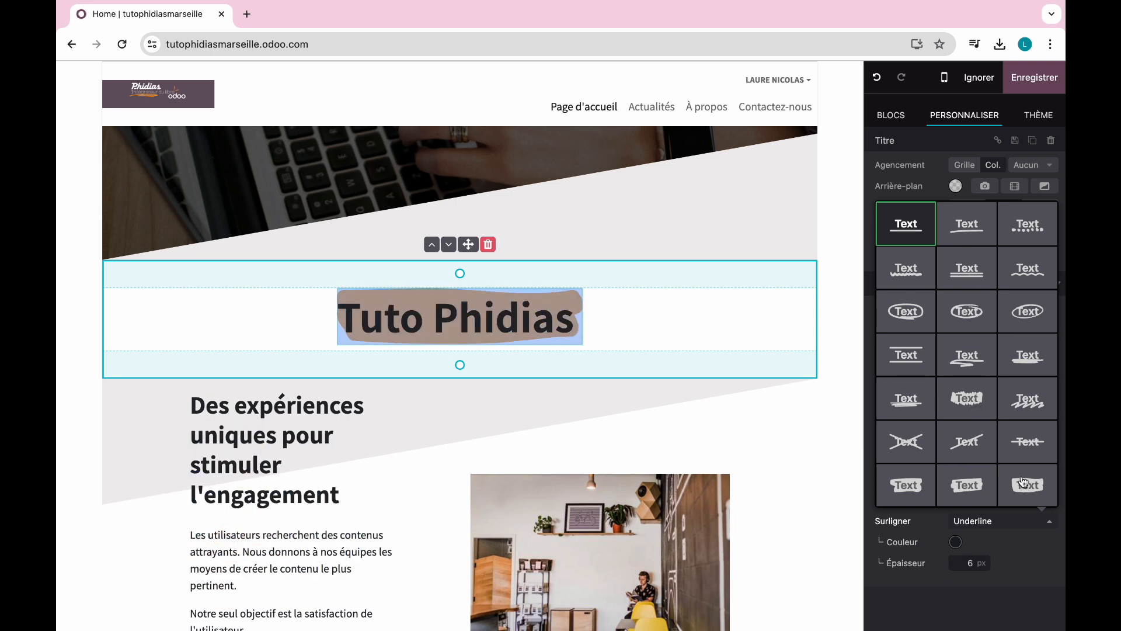
click(974, 396)
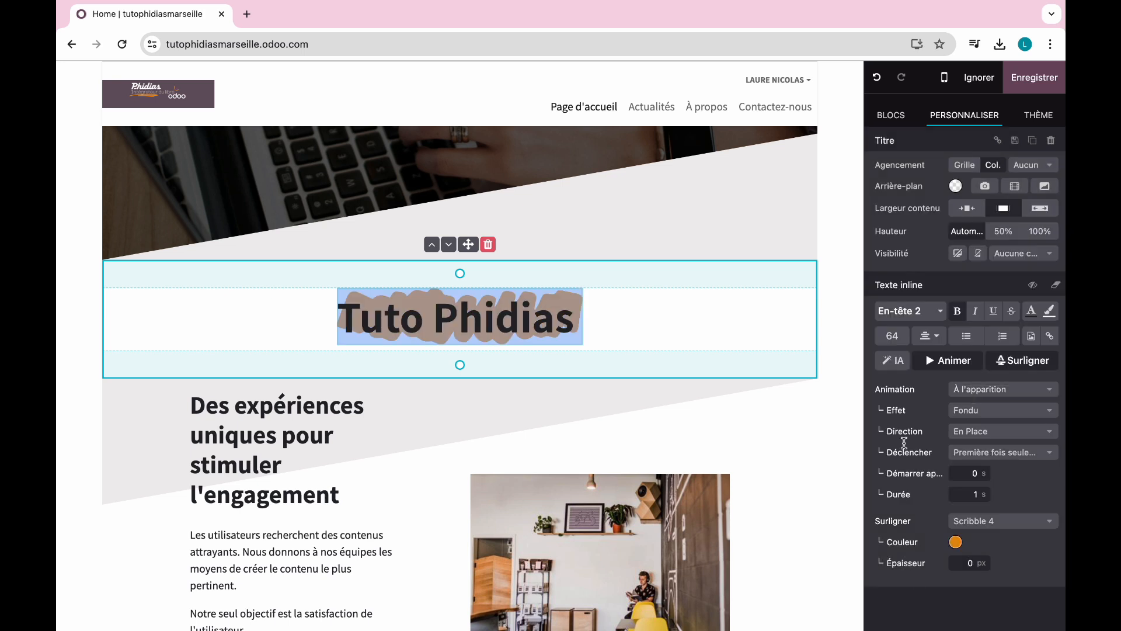
click(690, 324)
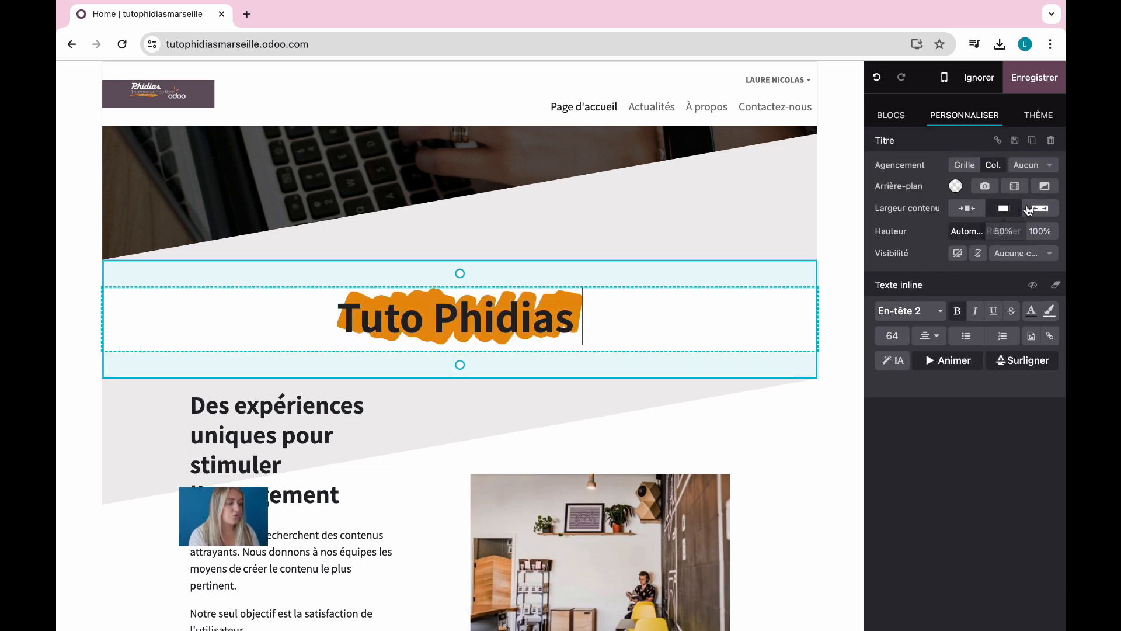
click(972, 213)
click(1003, 208)
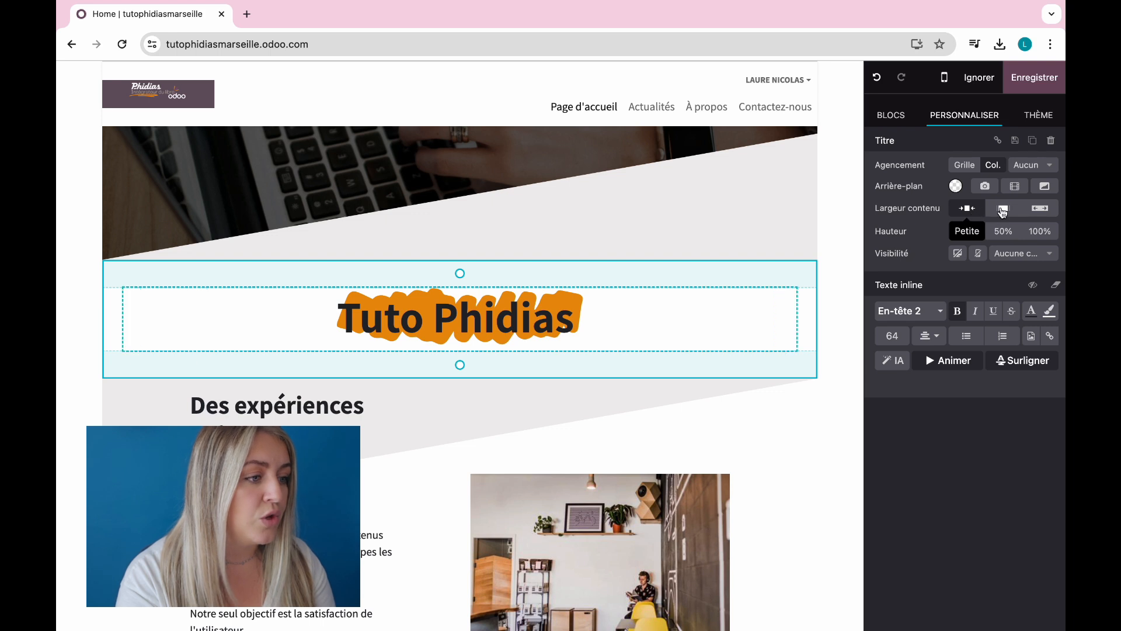
click(1040, 209)
click(1004, 209)
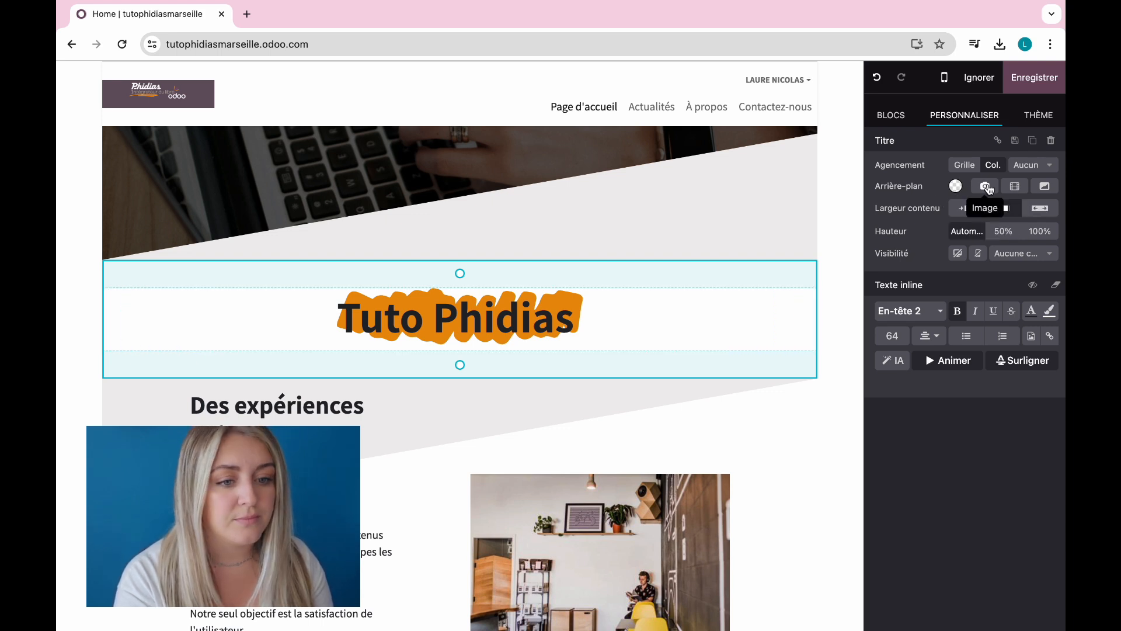
Step: Apply the Créatif Wavy 15 background shape to the Tuto Phidias title section
click(1045, 187)
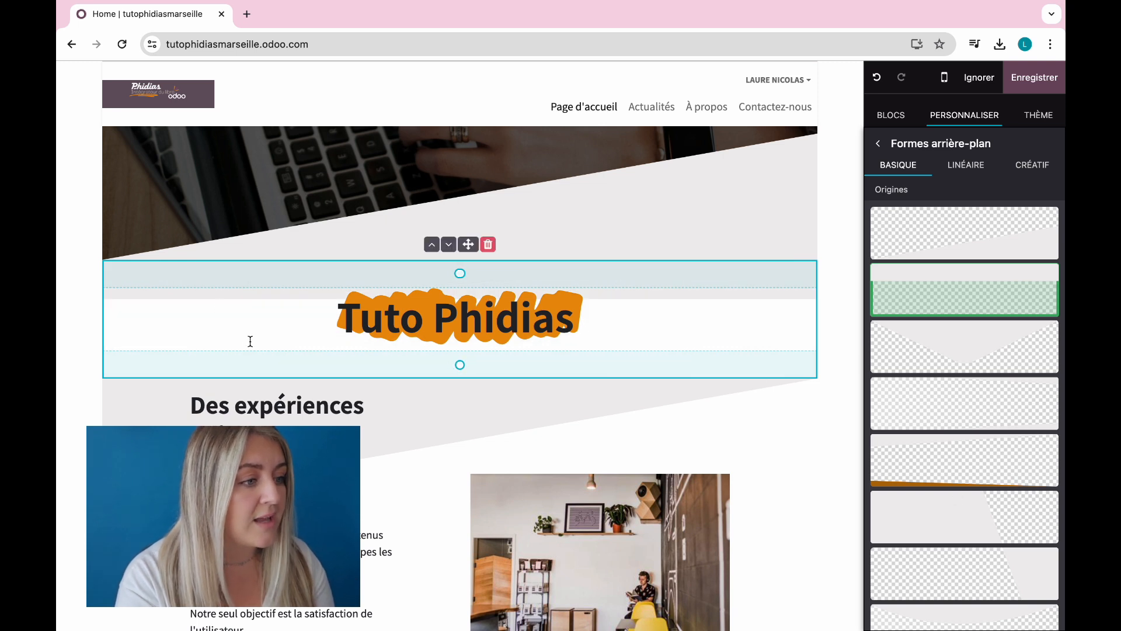
scroll(978, 365, down, 6)
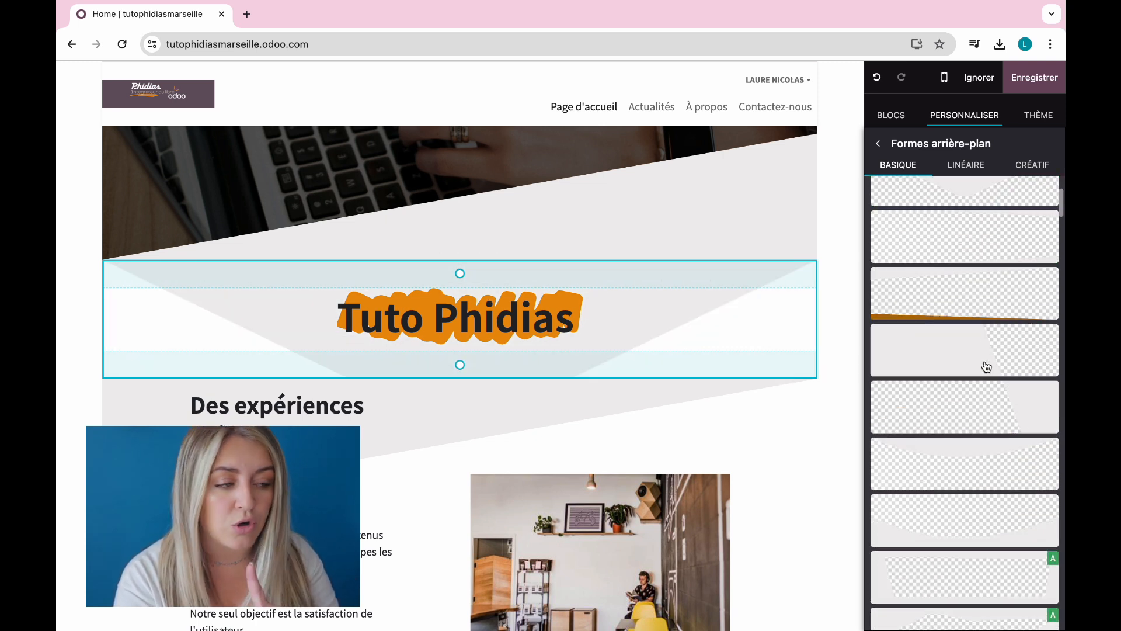
scroll(981, 371, down, 3)
scroll(967, 346, down, 3)
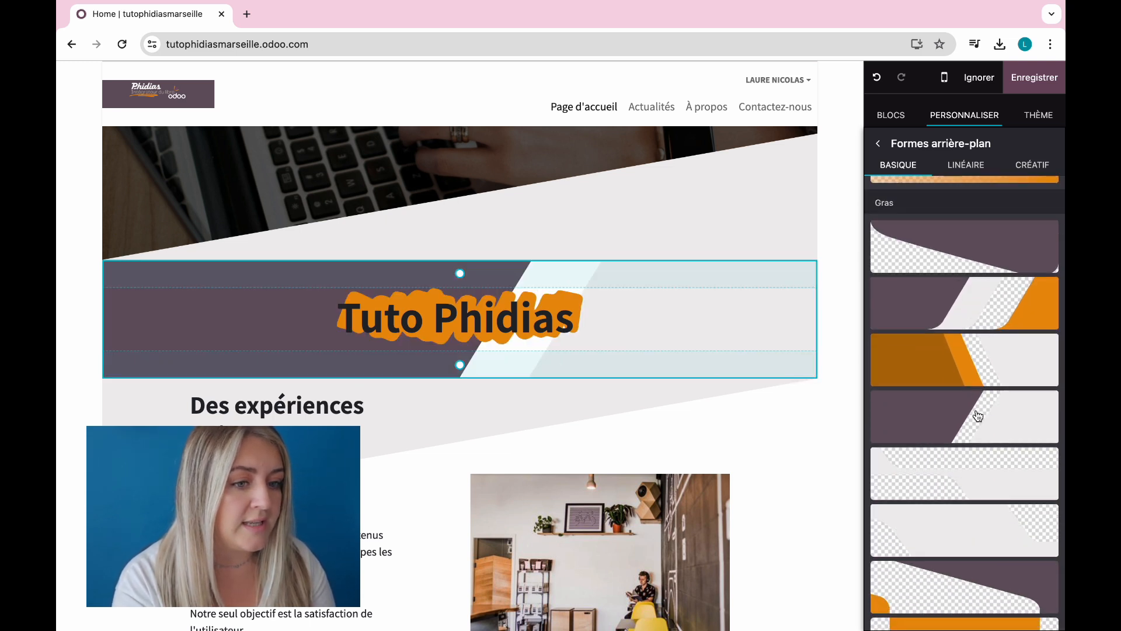
click(976, 165)
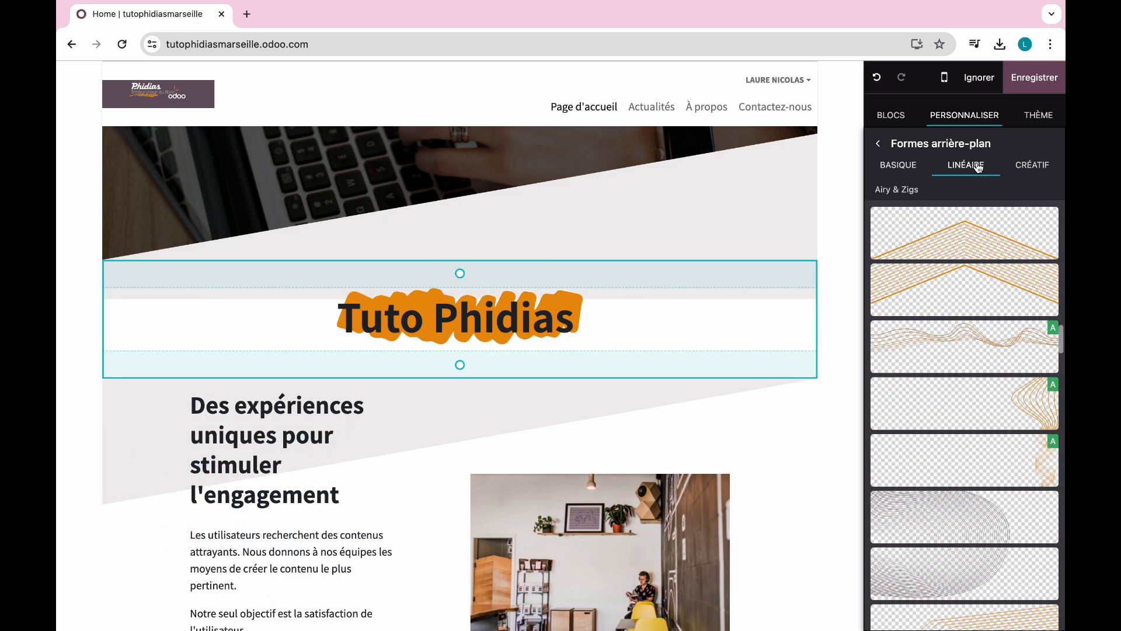
scroll(1036, 168, down, 3)
click(1036, 167)
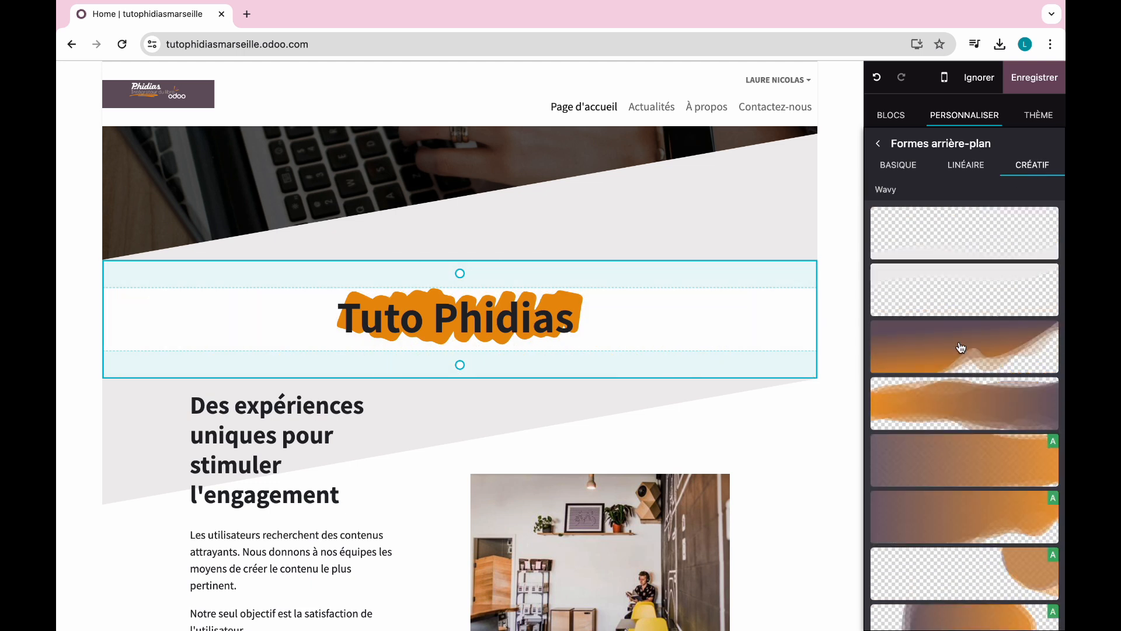
scroll(967, 429, down, 5)
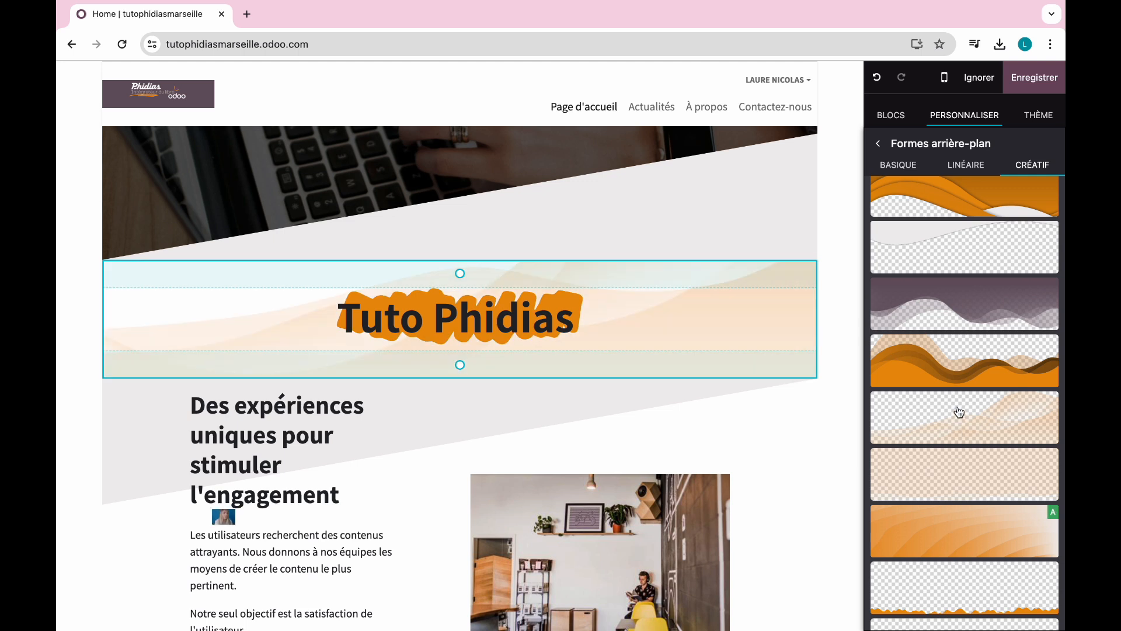
click(960, 418)
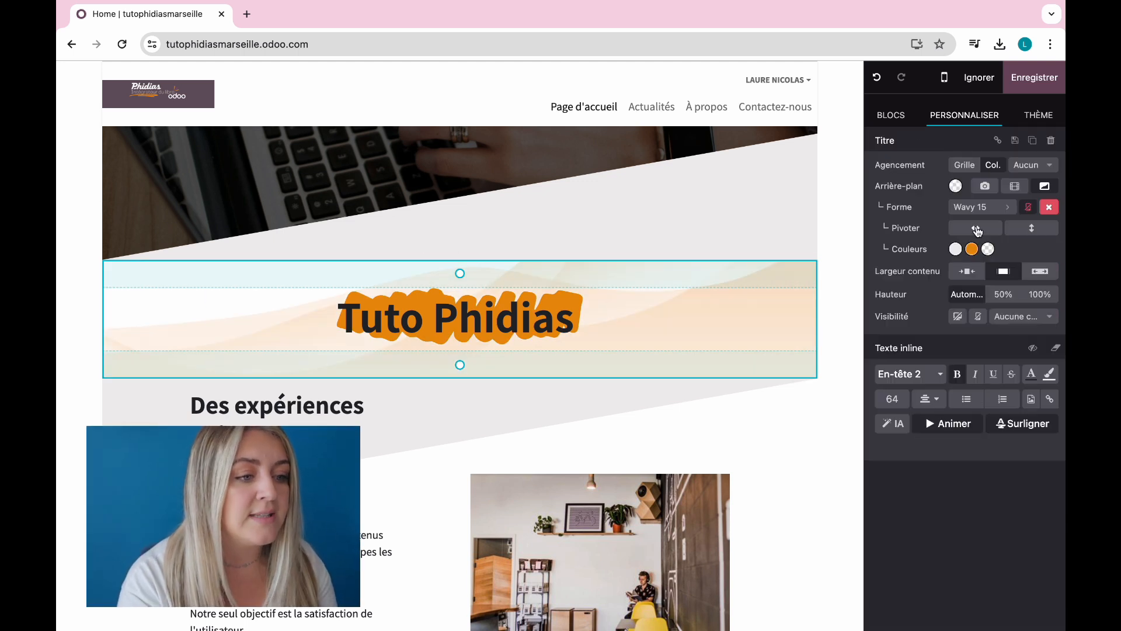
Step: Recolour the wave shape from orange to teal
click(971, 250)
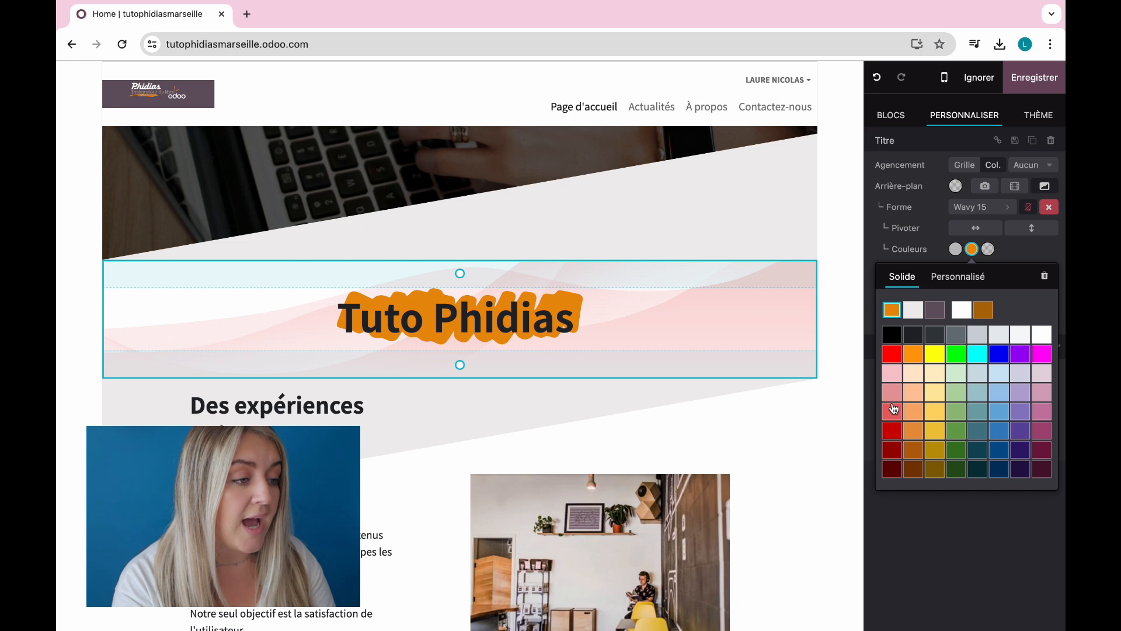
click(980, 416)
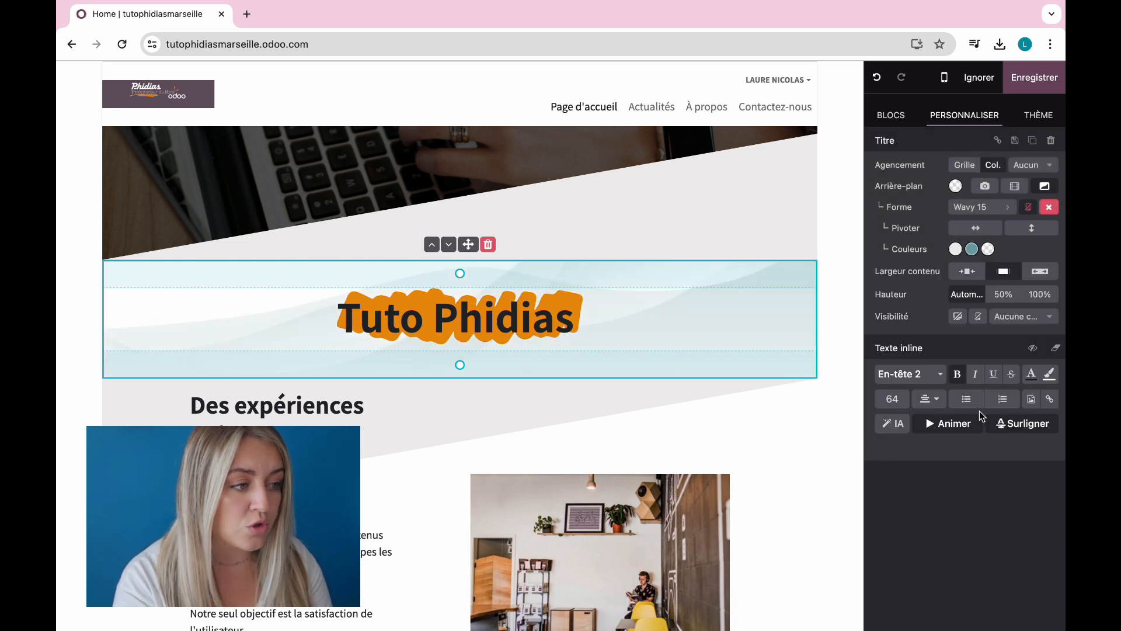
click(835, 441)
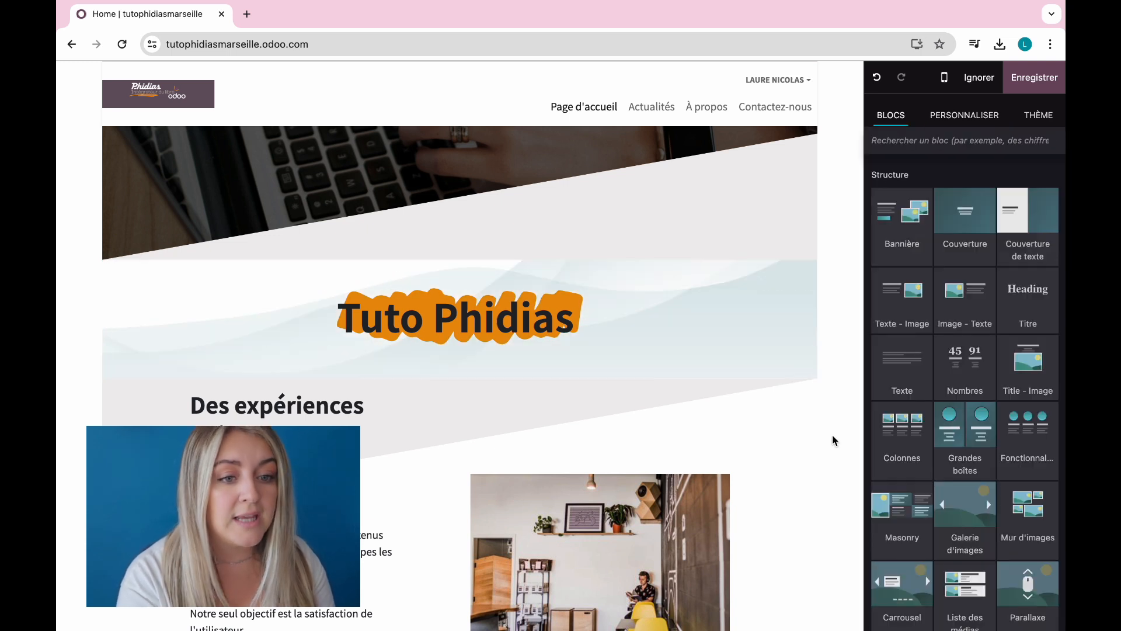
Step: Delete the Tuto Phidias title section from the homepage
click(720, 312)
click(607, 426)
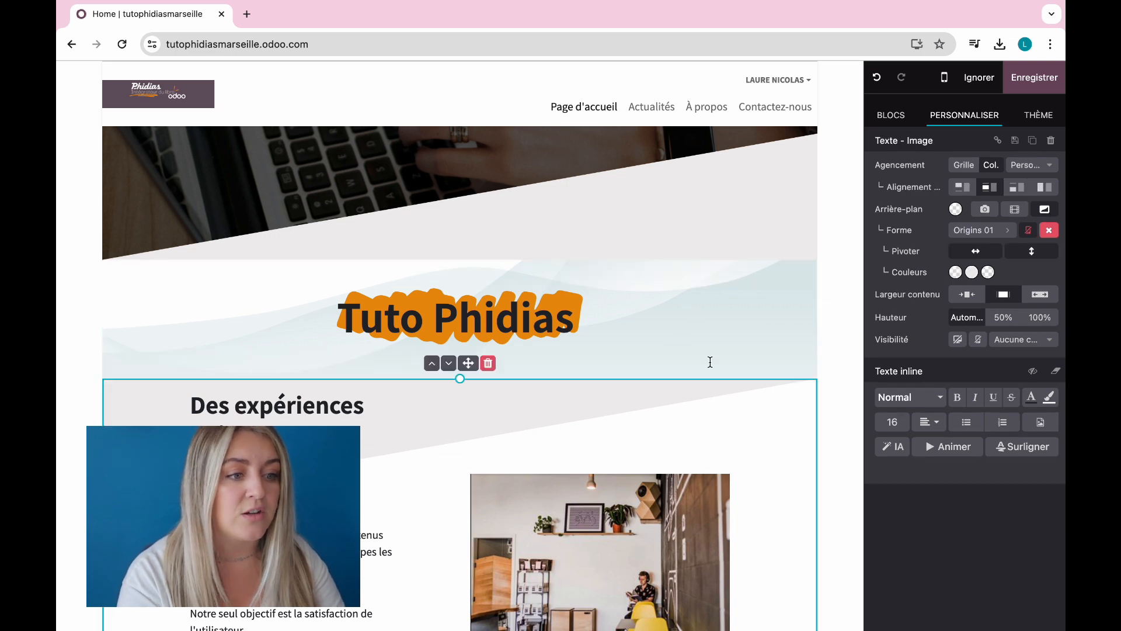
click(695, 196)
click(681, 298)
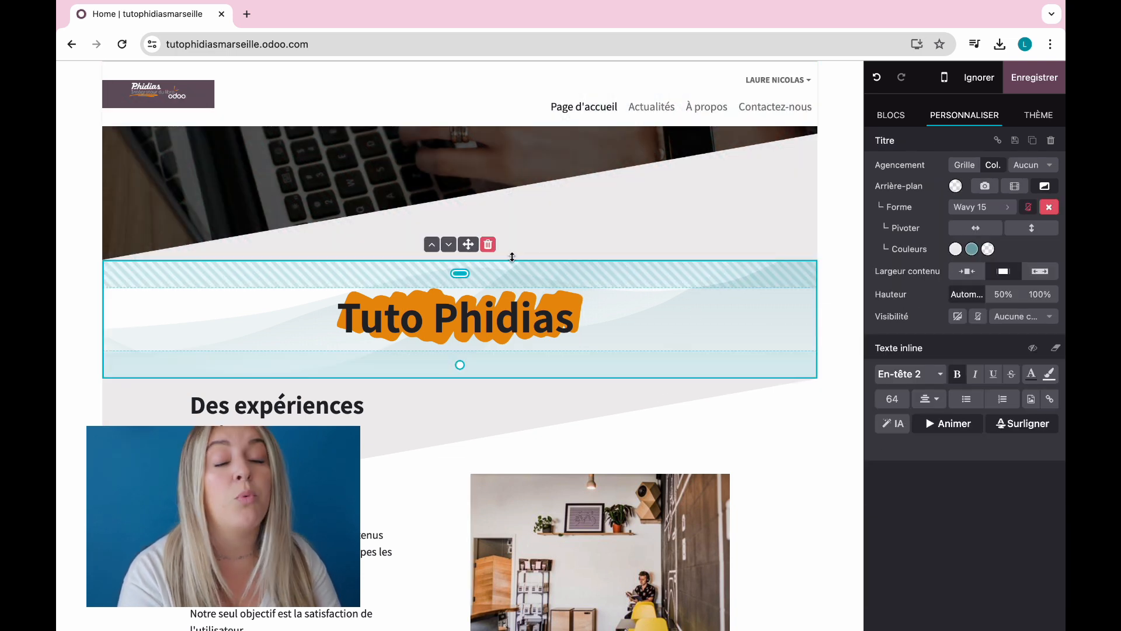
click(488, 245)
click(843, 282)
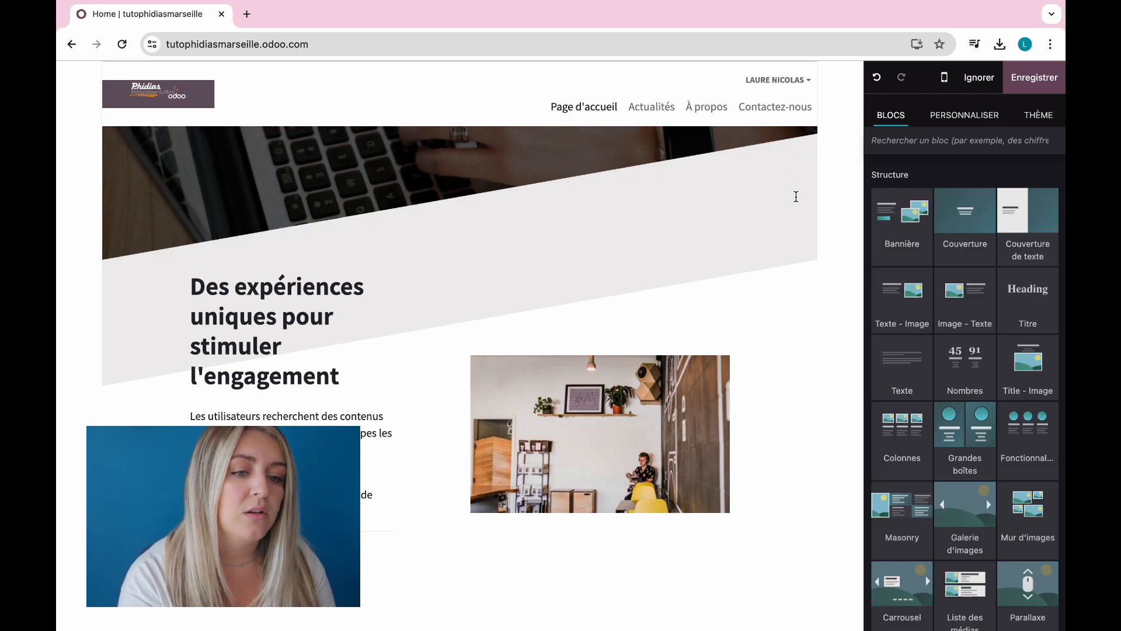
Step: Bring up the THÈME settings showing the palette and site fonts
scroll(800, 325, up, 5)
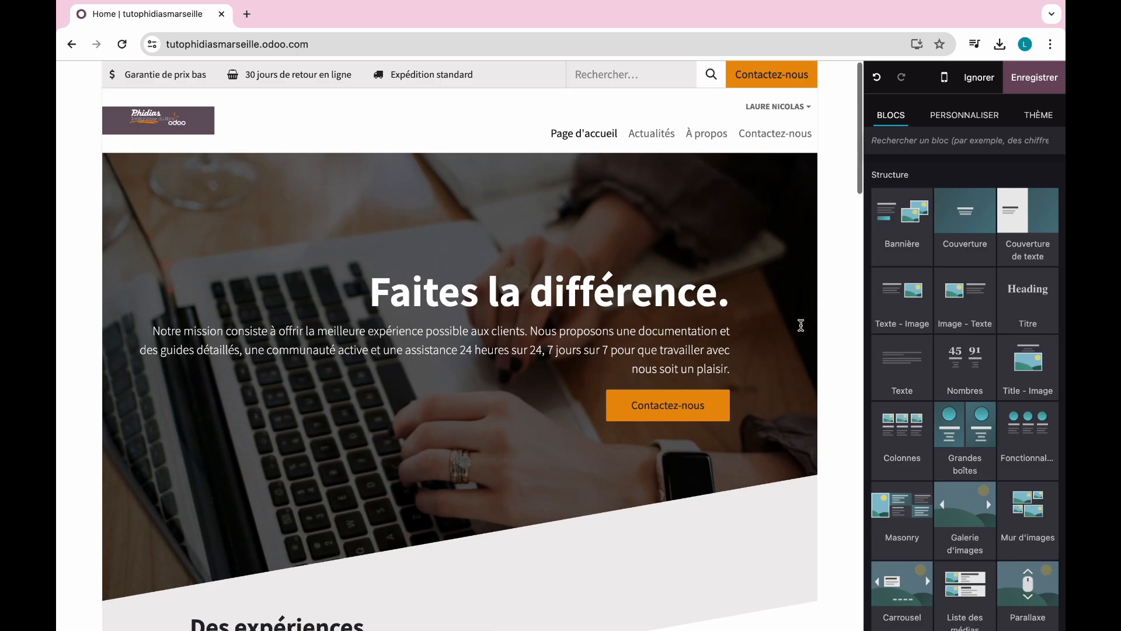
scroll(800, 324, down, 5)
scroll(801, 325, up, 5)
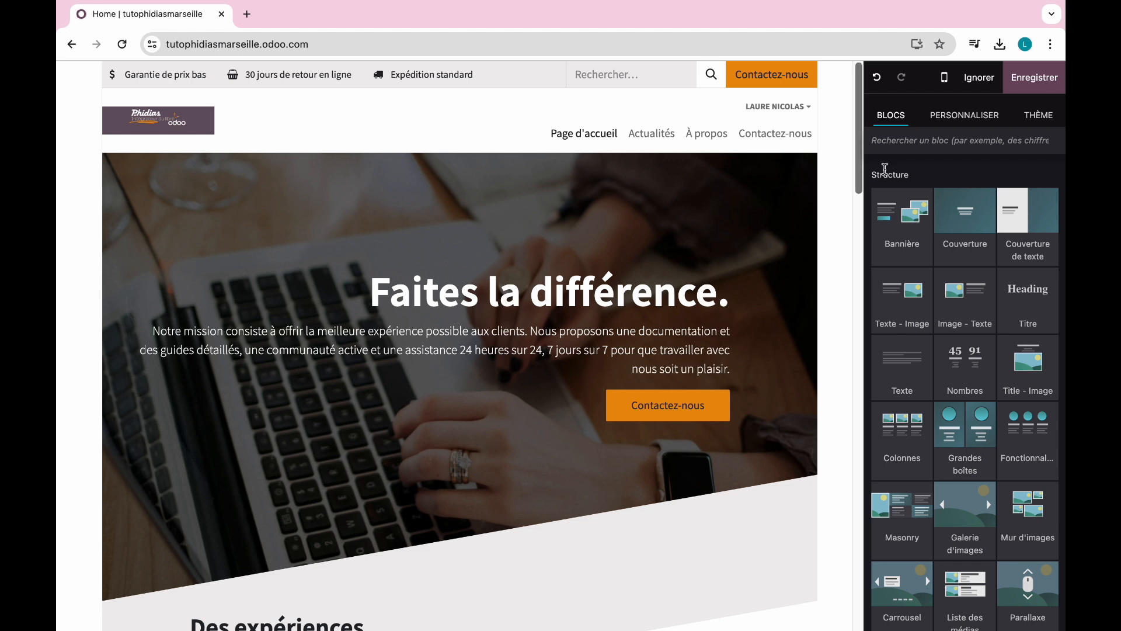
click(1035, 116)
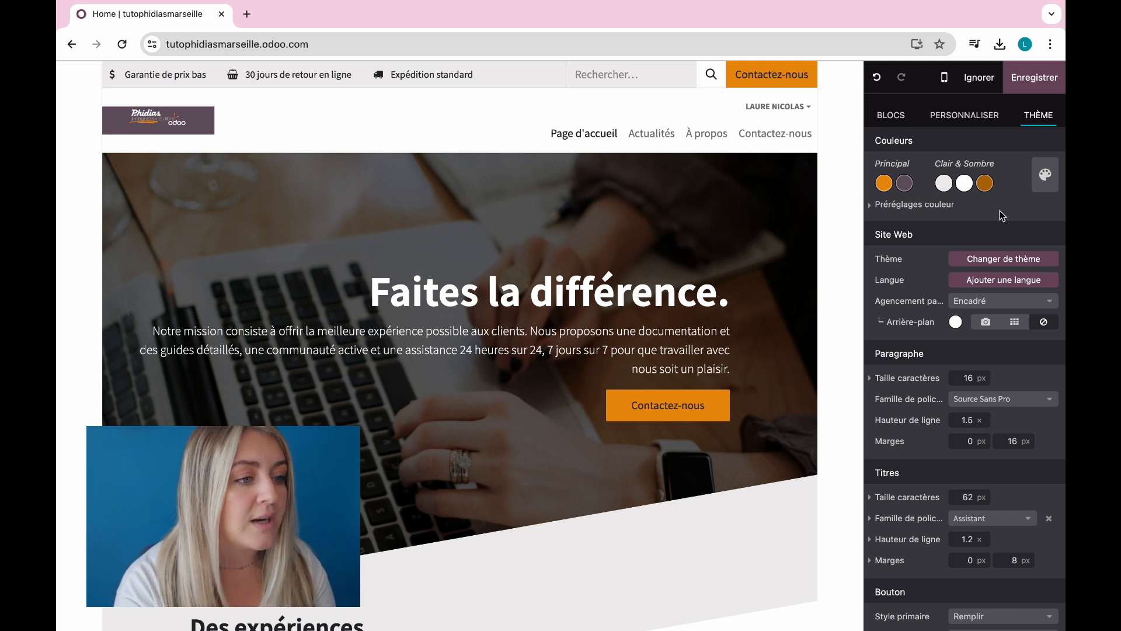
Step: Open the Changer de thème prompt and cancel it, keeping the current theme
scroll(999, 211, down, 1)
scroll(1000, 210, down, 2)
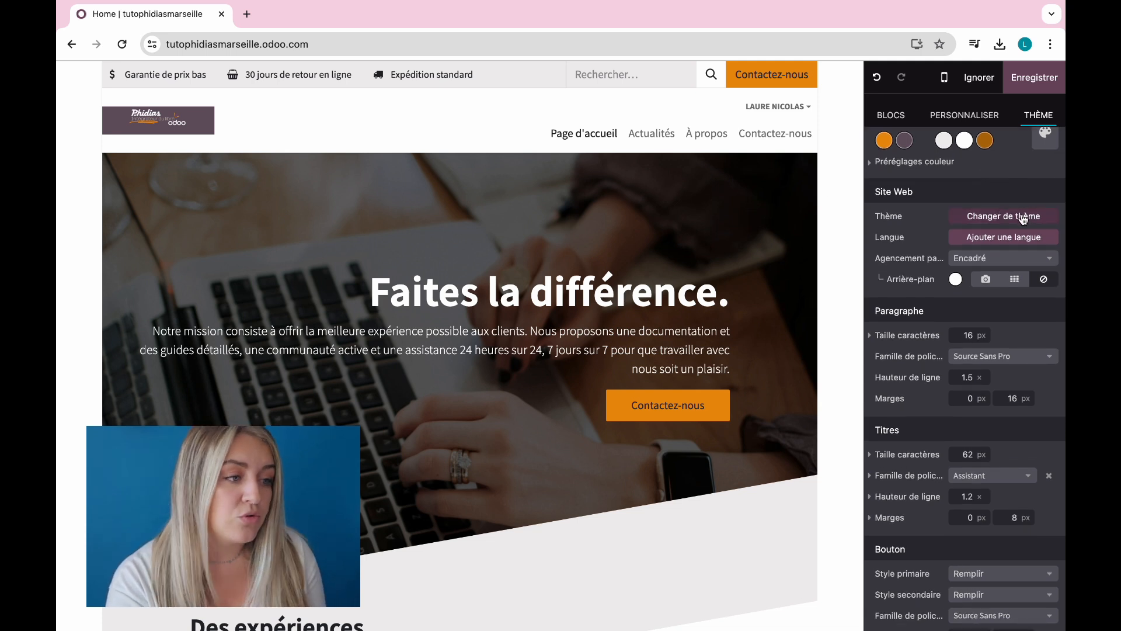
click(1021, 215)
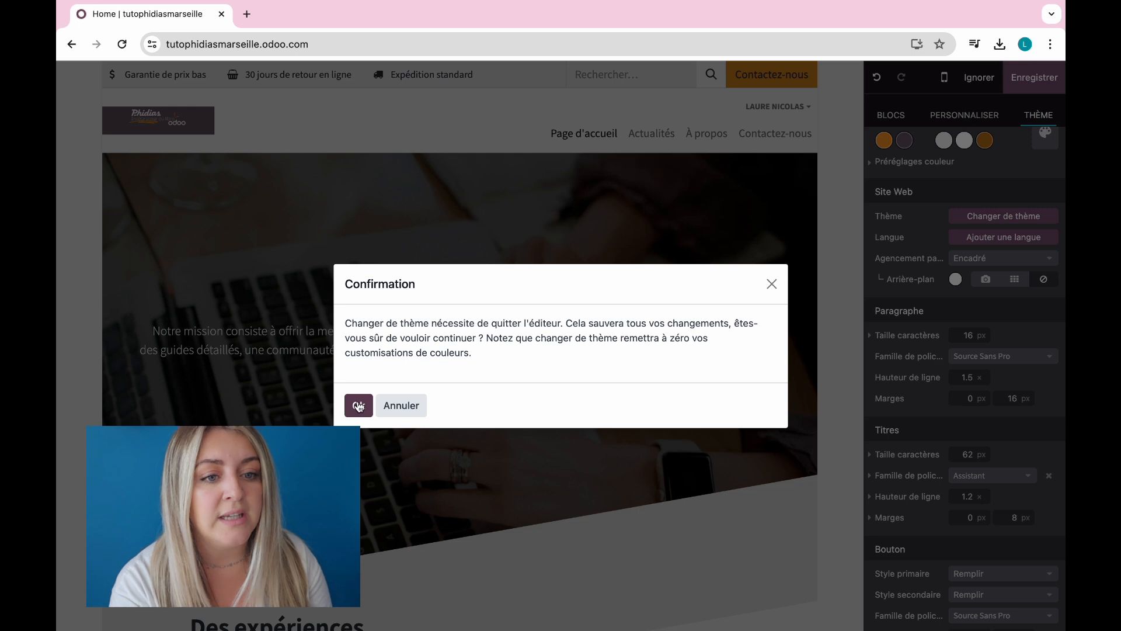
click(772, 284)
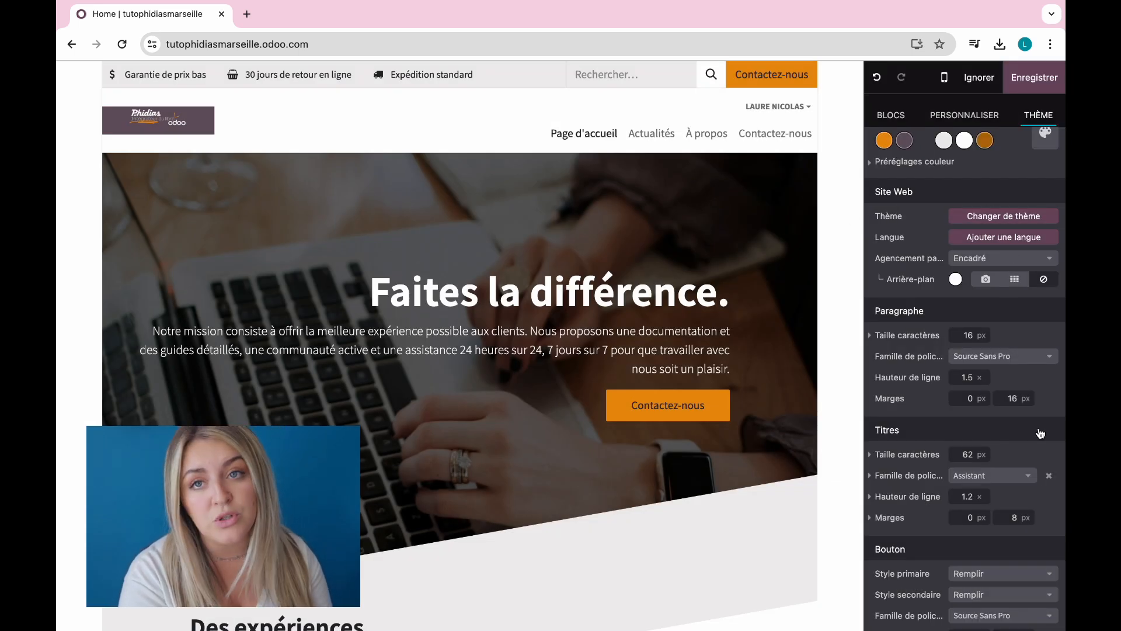
Step: Add a Google font for Paragraphe and open fonts.google.com in a new tab
scroll(1041, 433, down, 1)
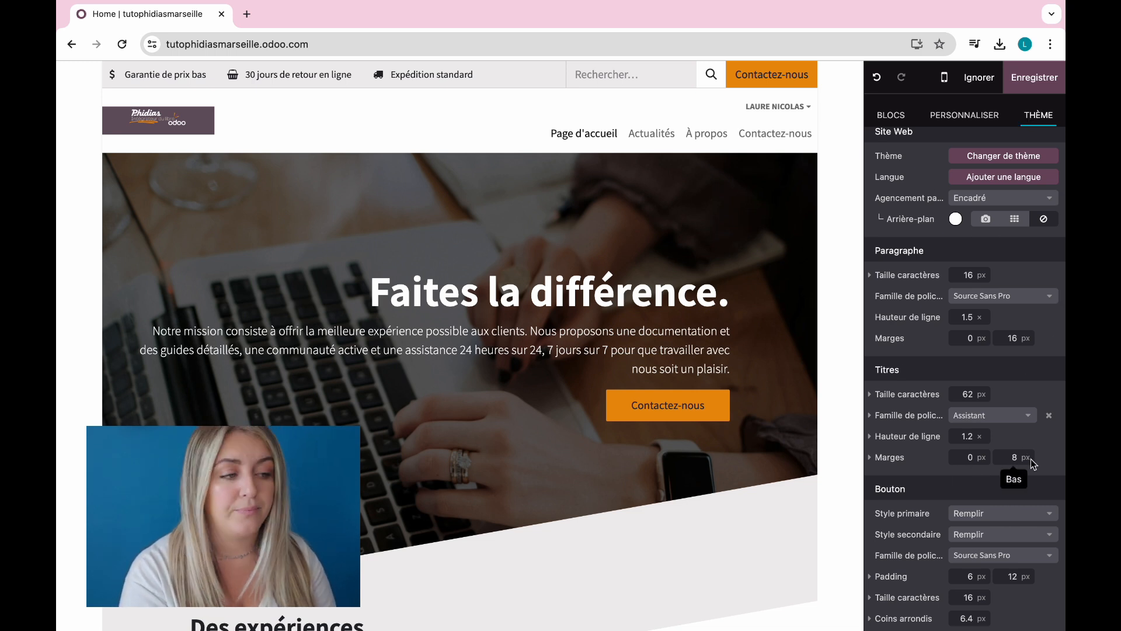
click(1027, 301)
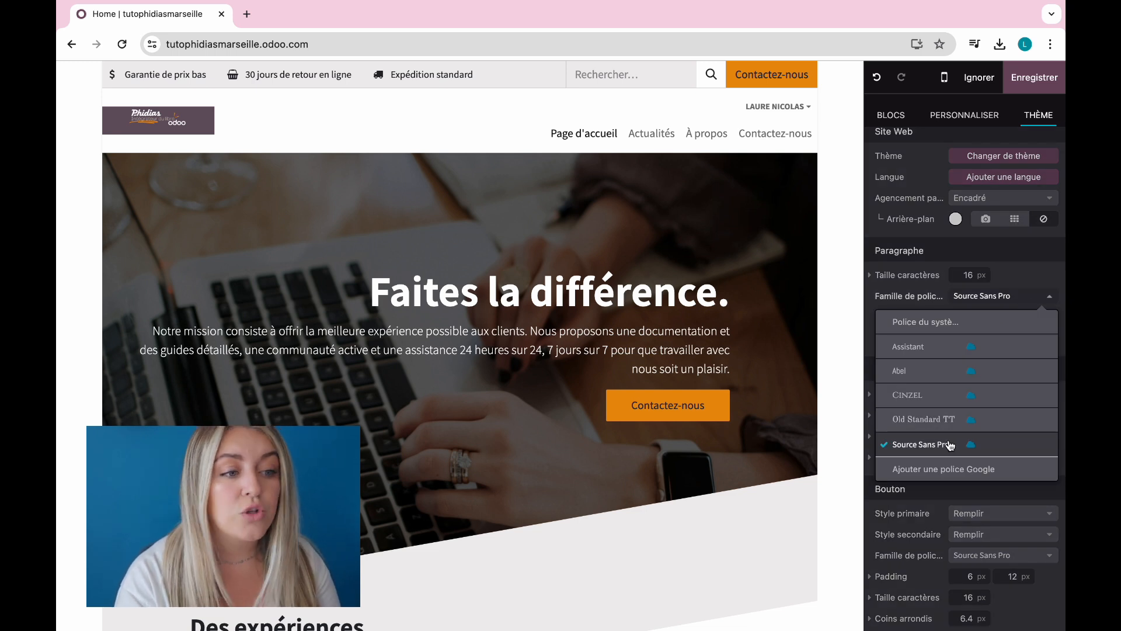
scroll(950, 446, down, 2)
click(966, 476)
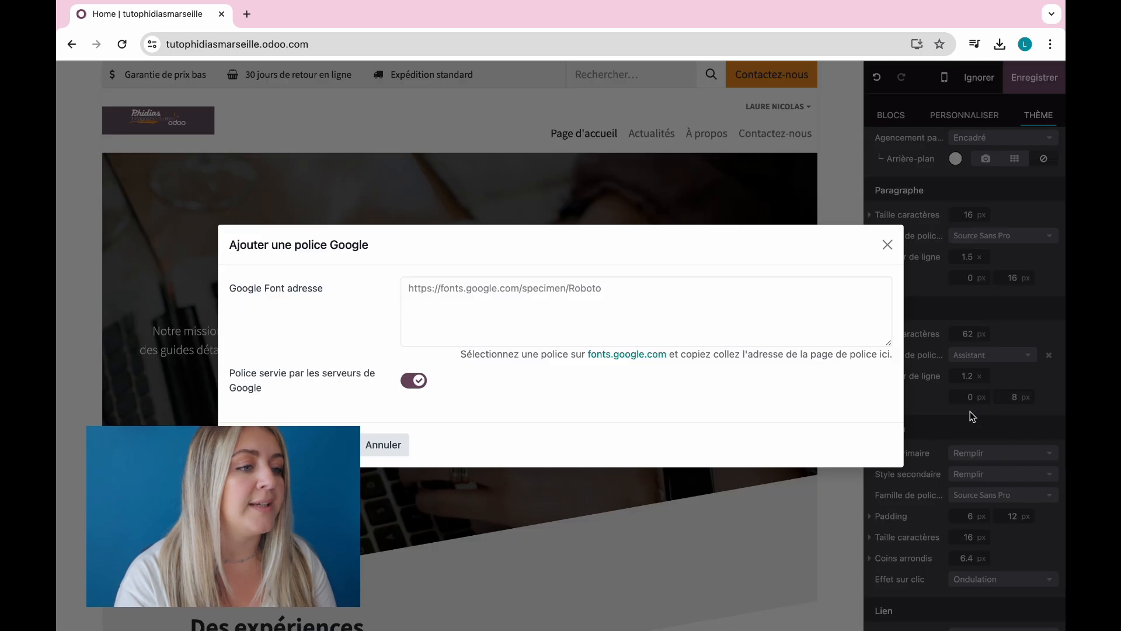
click(637, 302)
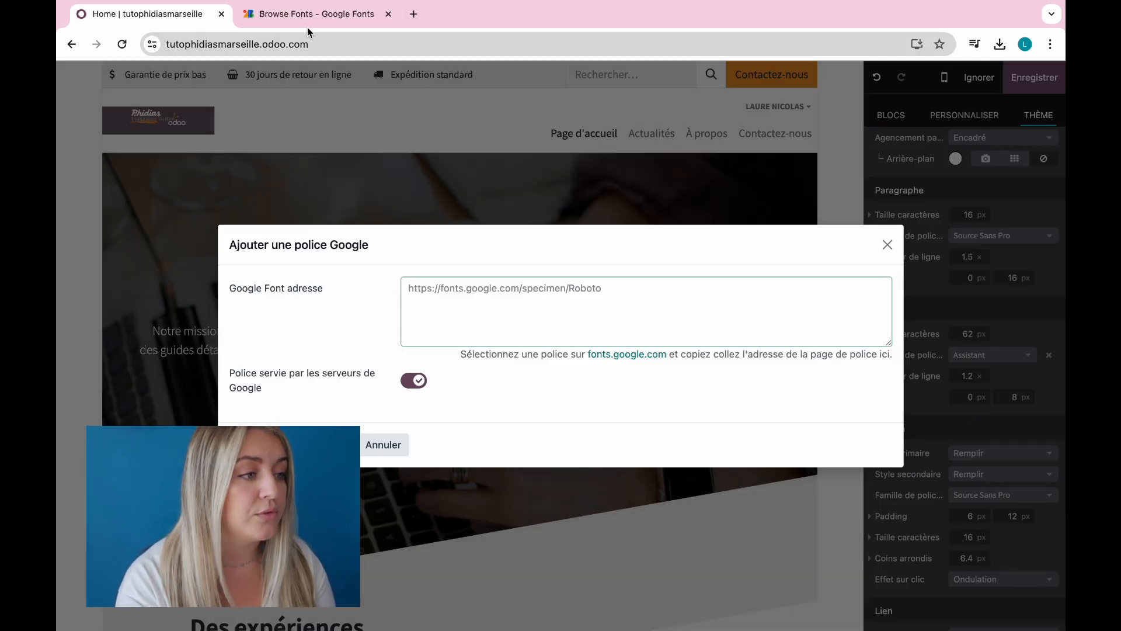
click(308, 28)
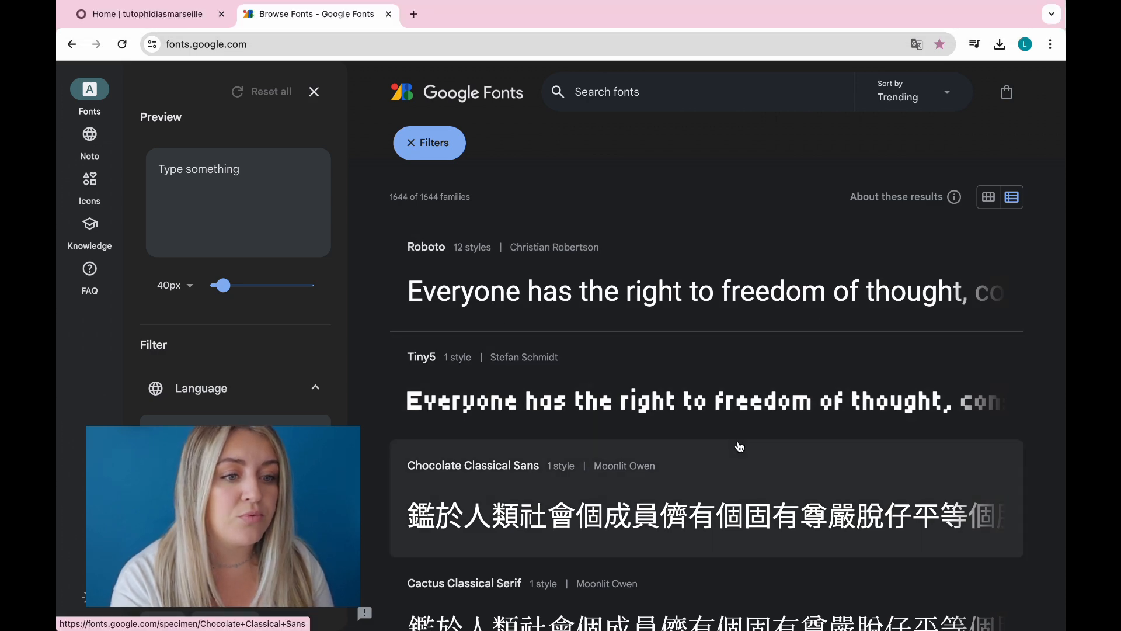
Step: Scroll the trending Google Fonts catalogue down past Josefin Sans to Bebas Neue and Arimo
scroll(738, 446, down, 15)
scroll(739, 446, down, 20)
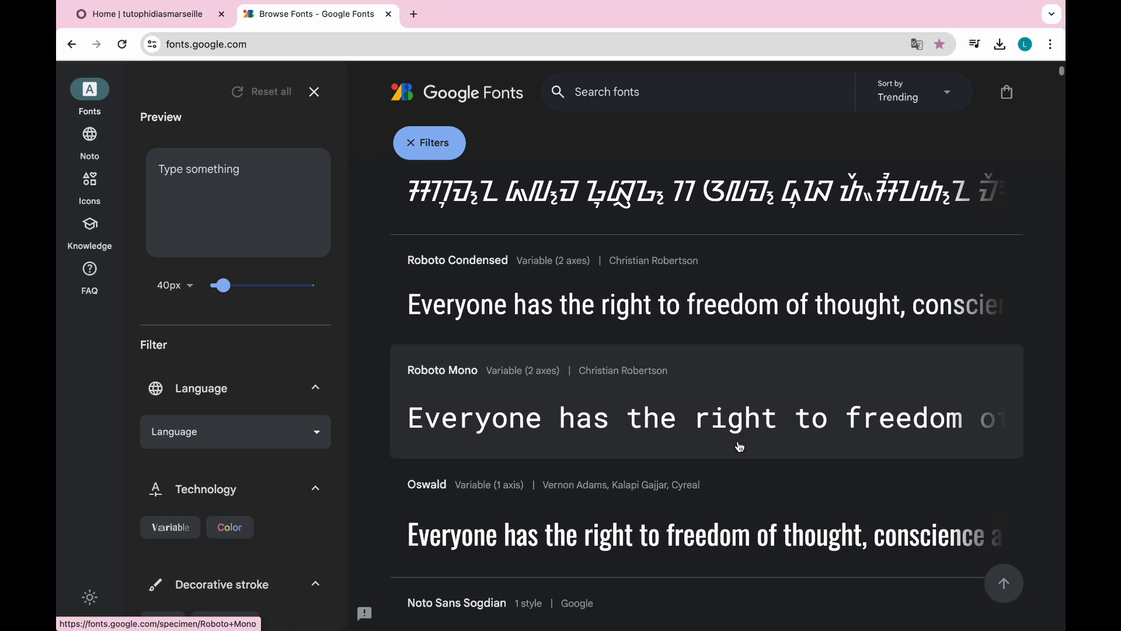
scroll(739, 446, down, 20)
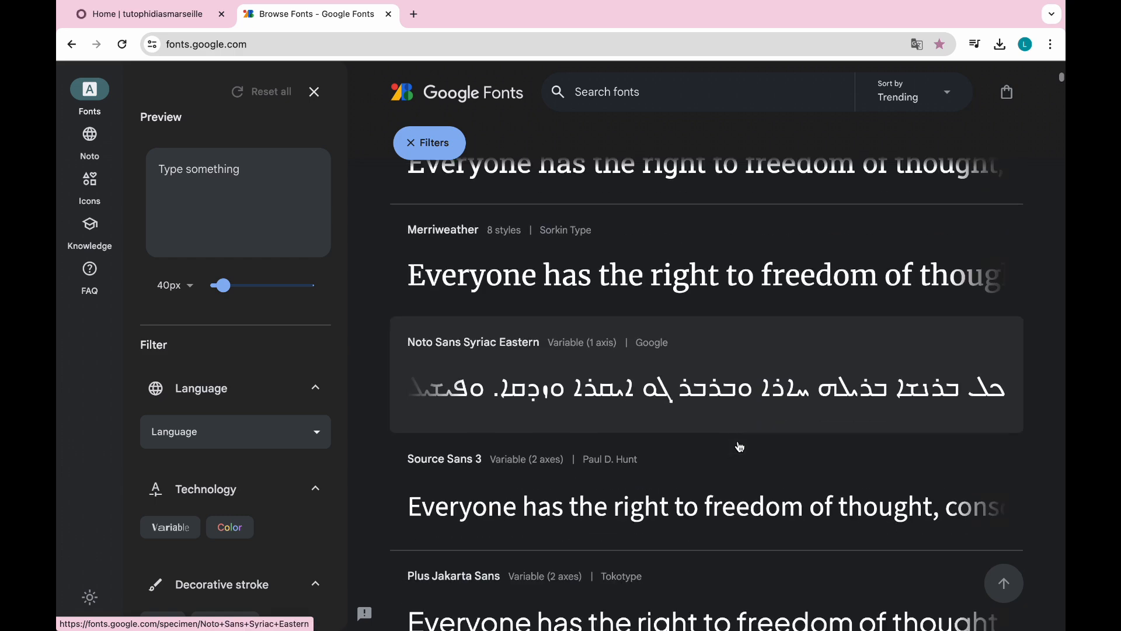
scroll(739, 446, down, 15)
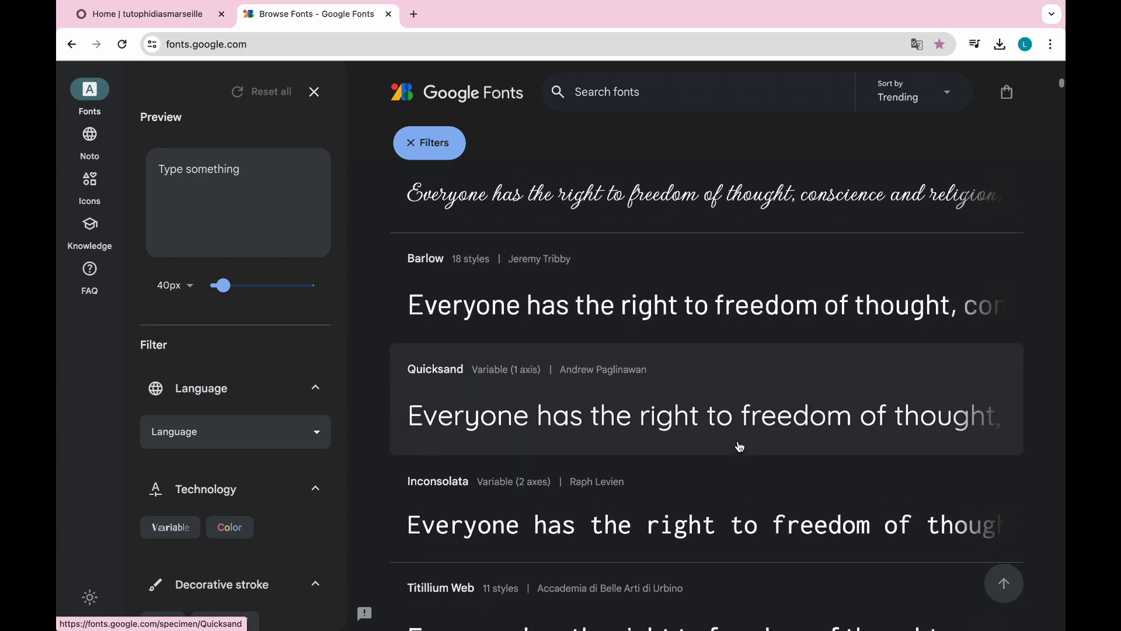
scroll(740, 446, down, 10)
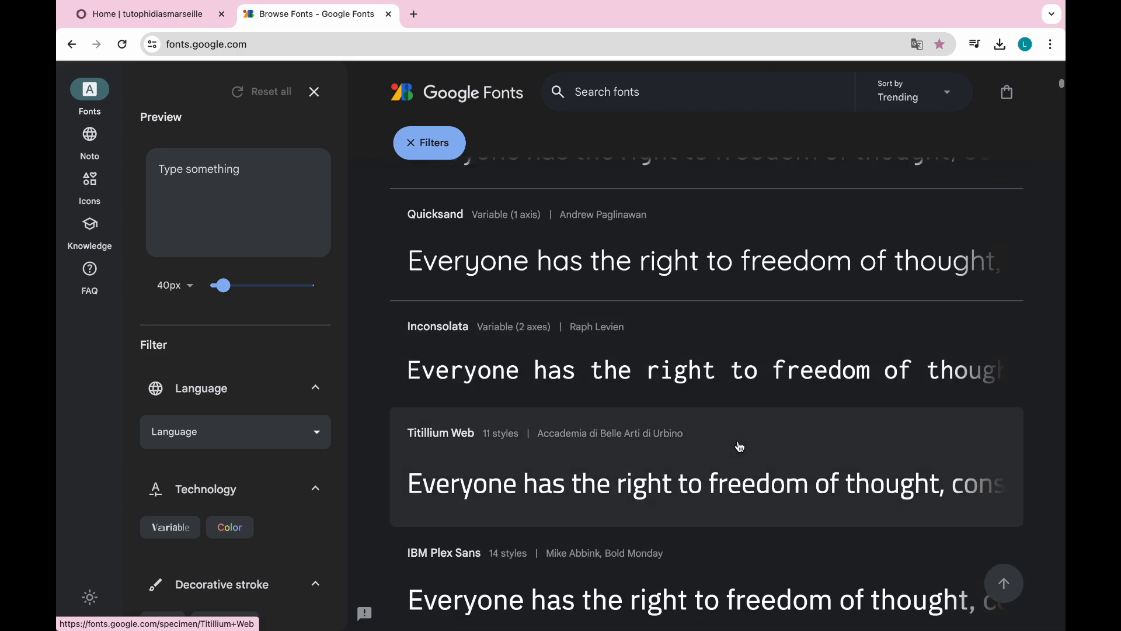
scroll(739, 446, down, 10)
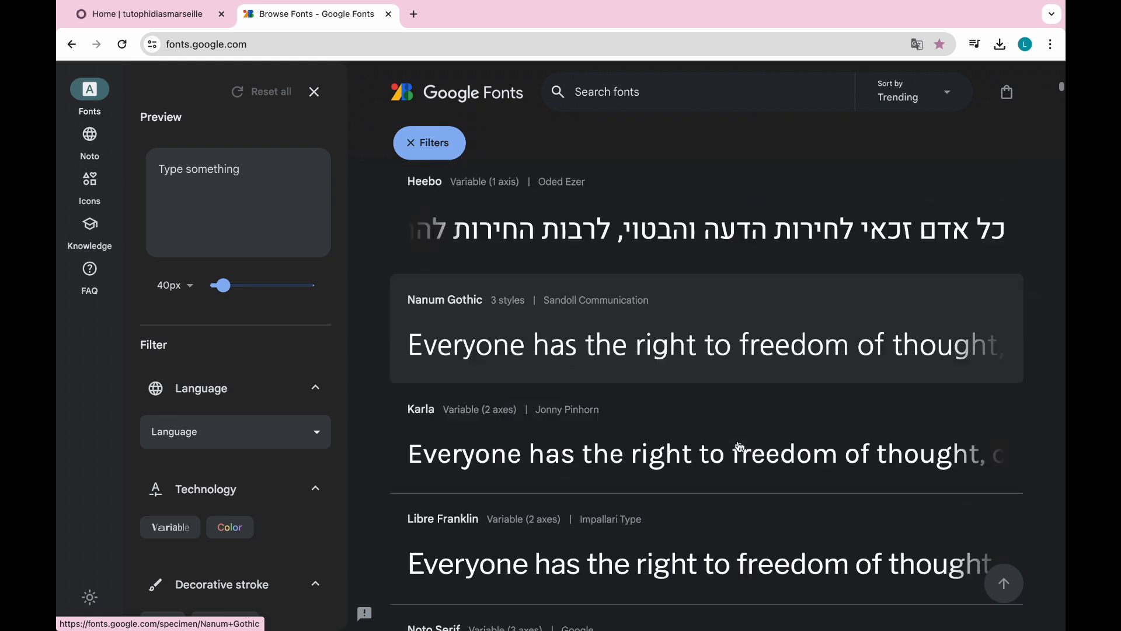
scroll(739, 446, down, 5)
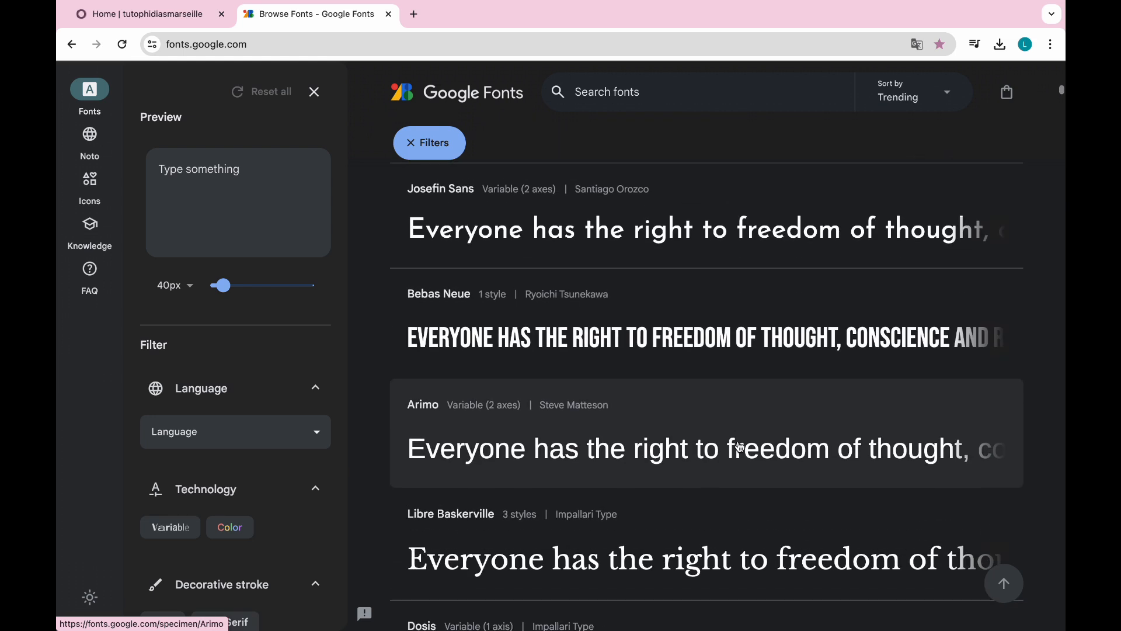
Step: Open Bebas Neue and preview it with the text 'tuto phidias'
click(638, 349)
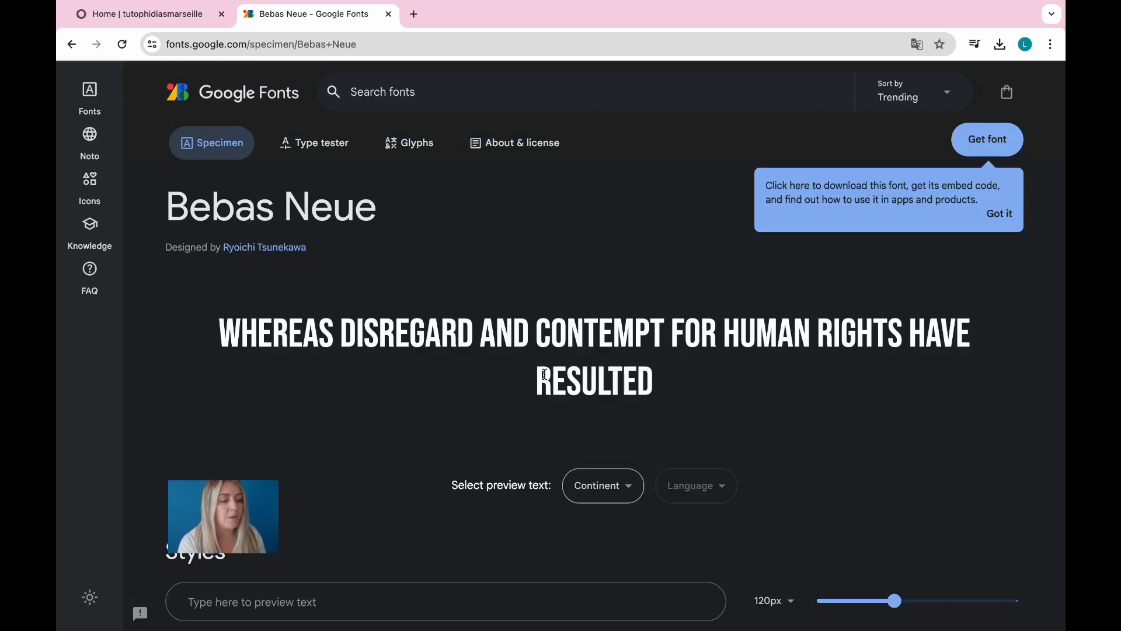
click(315, 600)
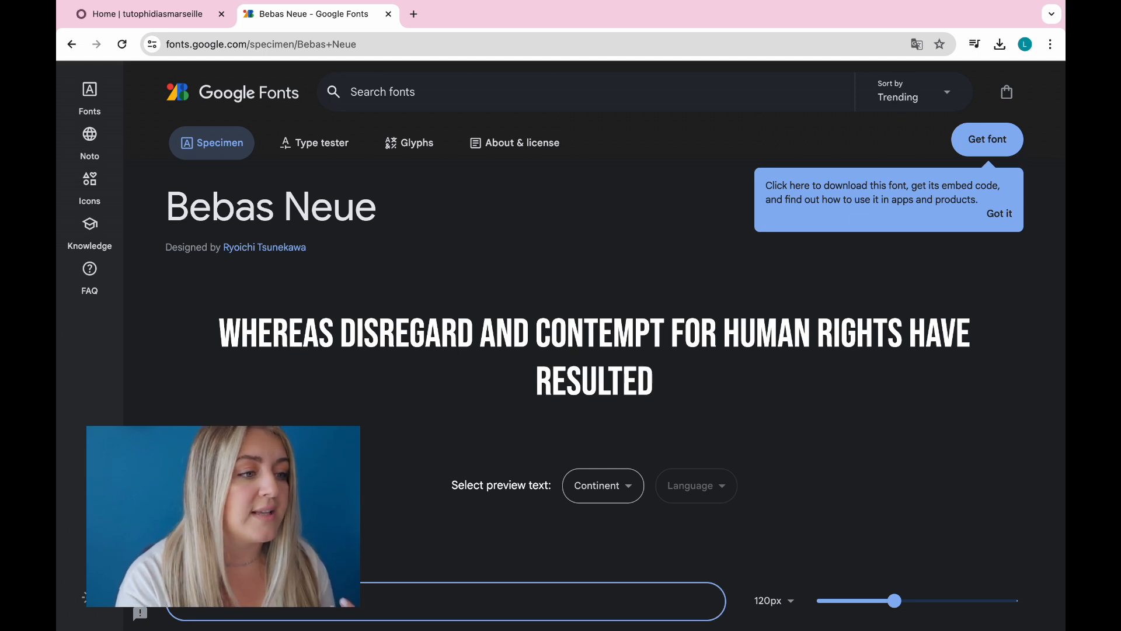
text(tuto phidias)
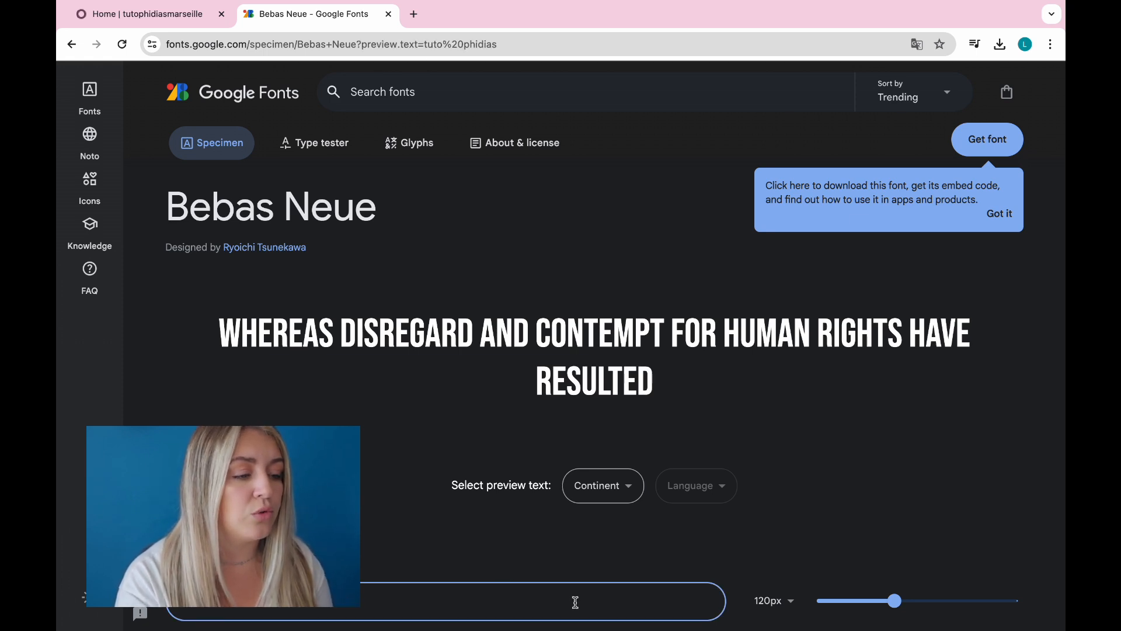
scroll(775, 556, down, 3)
scroll(776, 555, down, 4)
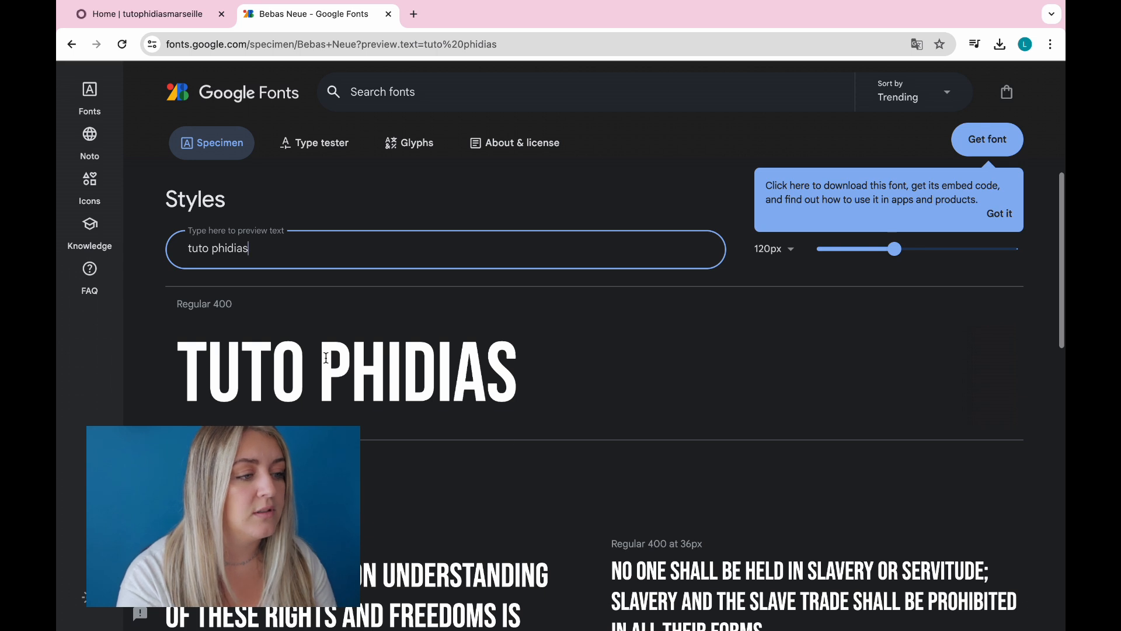
scroll(542, 529, down, 3)
scroll(543, 529, down, 8)
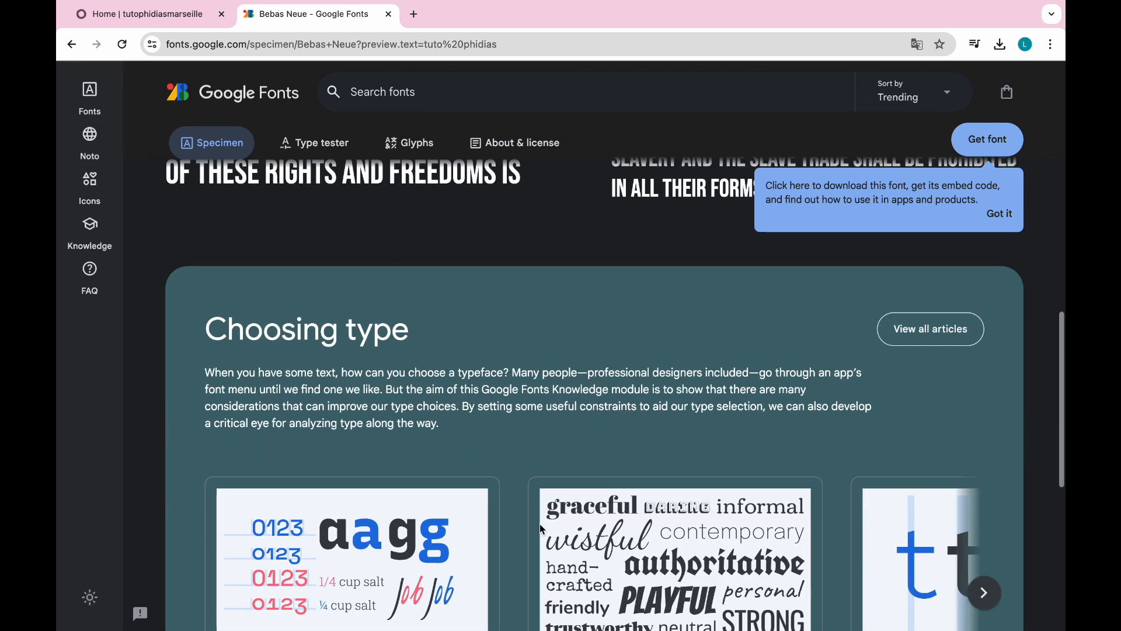
scroll(541, 525, up, 15)
scroll(540, 524, up, 2)
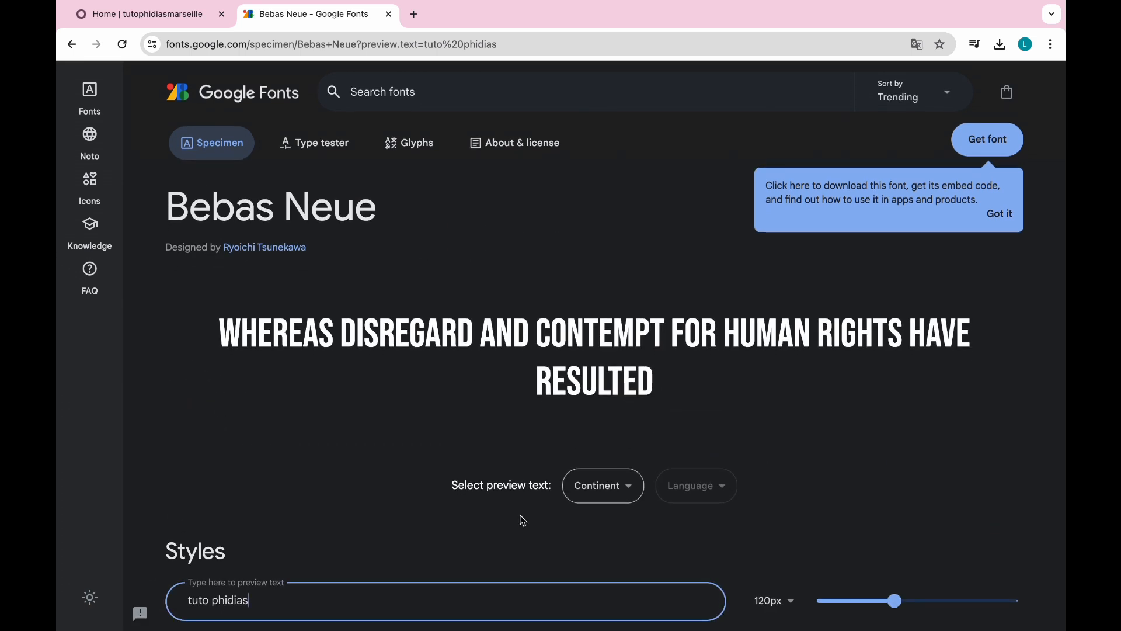
Step: Add Bebas Neue to the selection and copy its <link> embed code
click(992, 139)
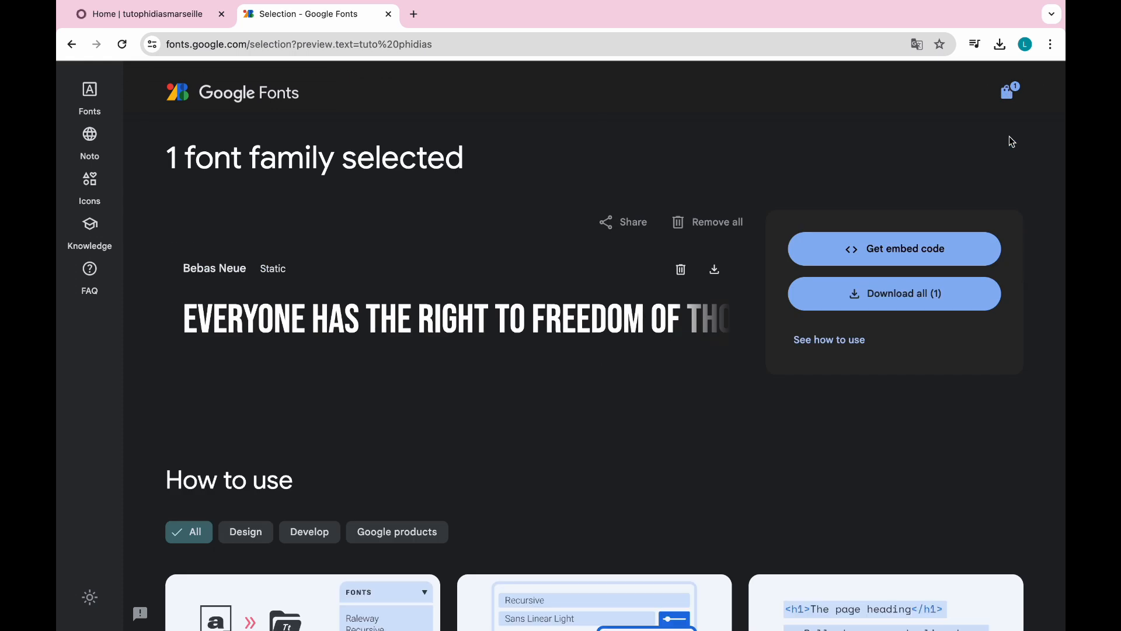
click(874, 255)
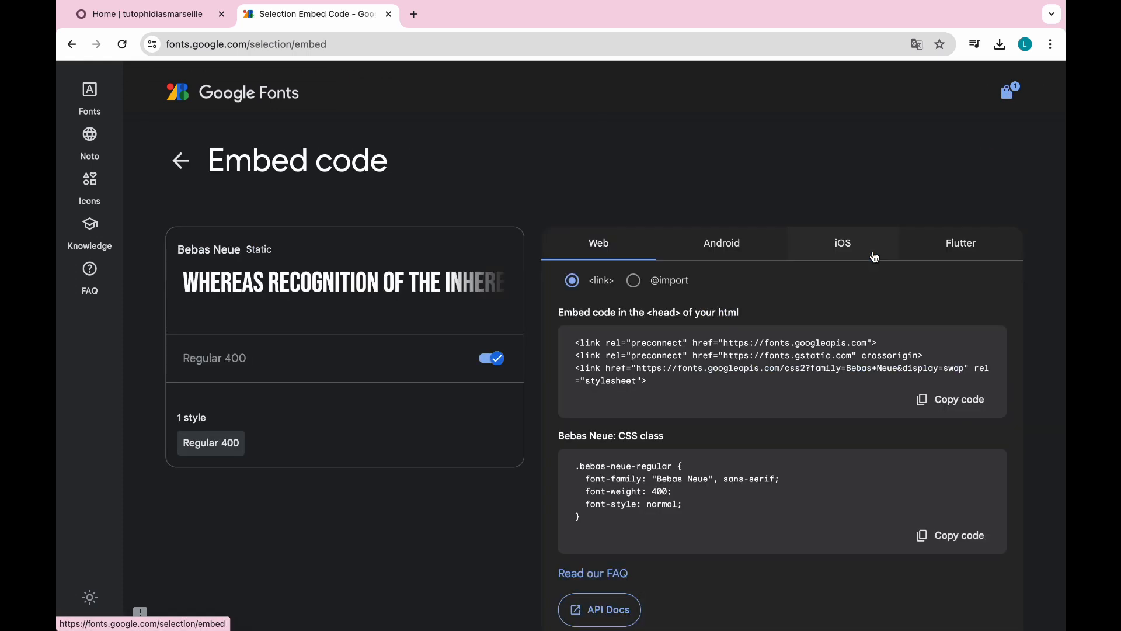
triple_click(638, 363)
click(894, 407)
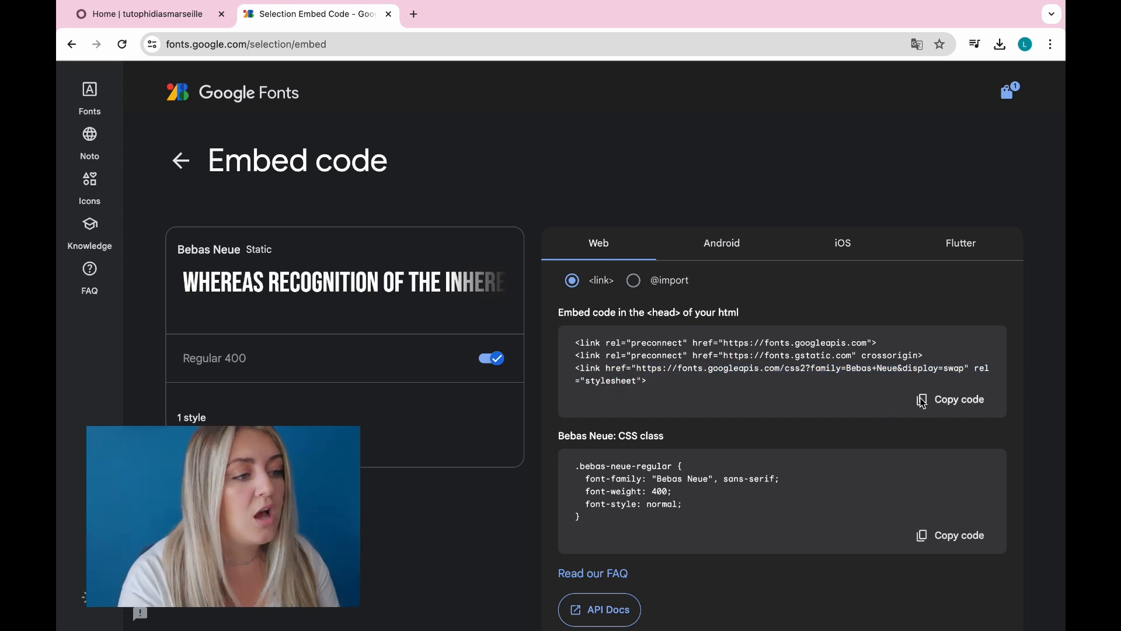
Step: Paste the Bebas Neue embed code into Odoo's Google font field and save, making it the paragraph font
click(130, 16)
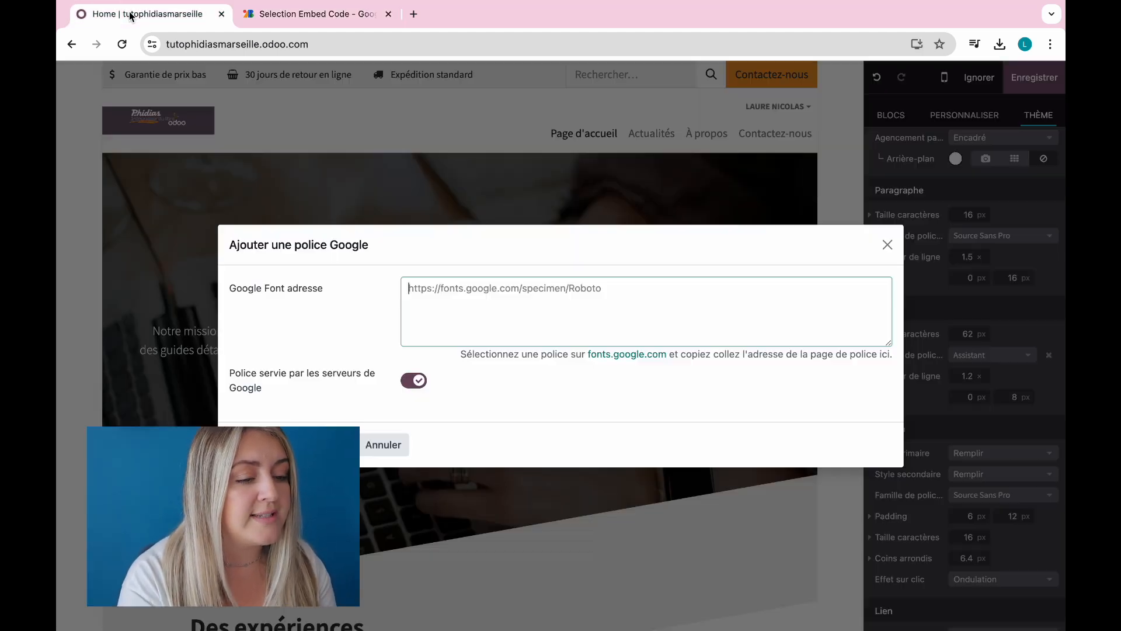
text(<link rel="preconnect" href="https://fonts.googleapis.com"> <link rel="preconnect" href="https://fonts.gstatic.com" crossorigin> <link href="https://fonts.googleapis.com/css2?family=Bebas+Neue&display=swap" rel="stylesheet">)
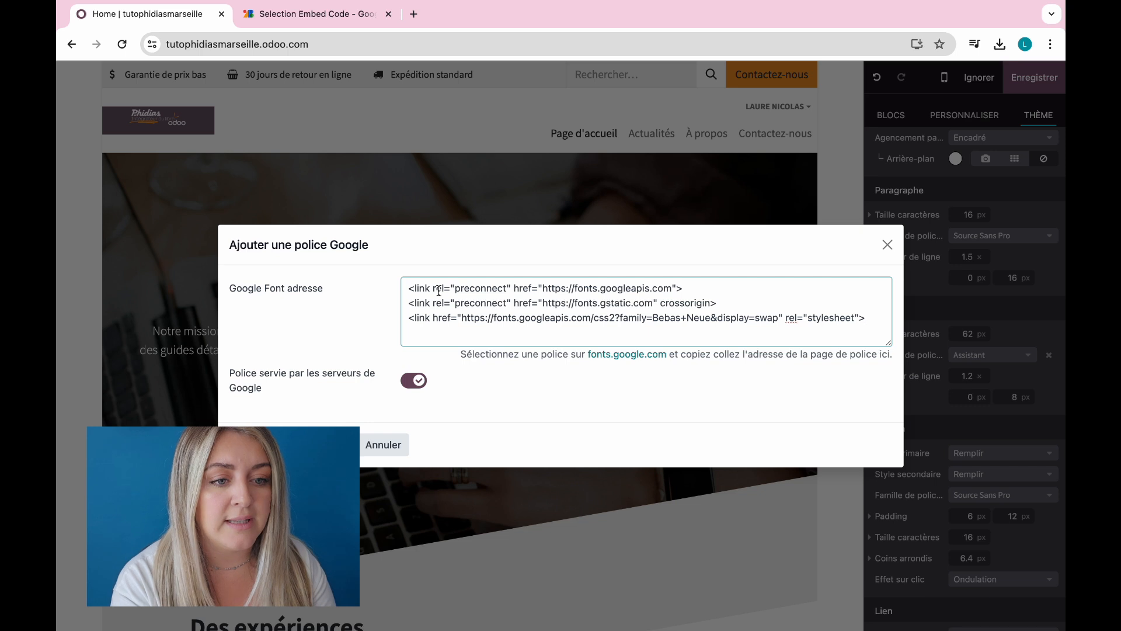
click(292, 444)
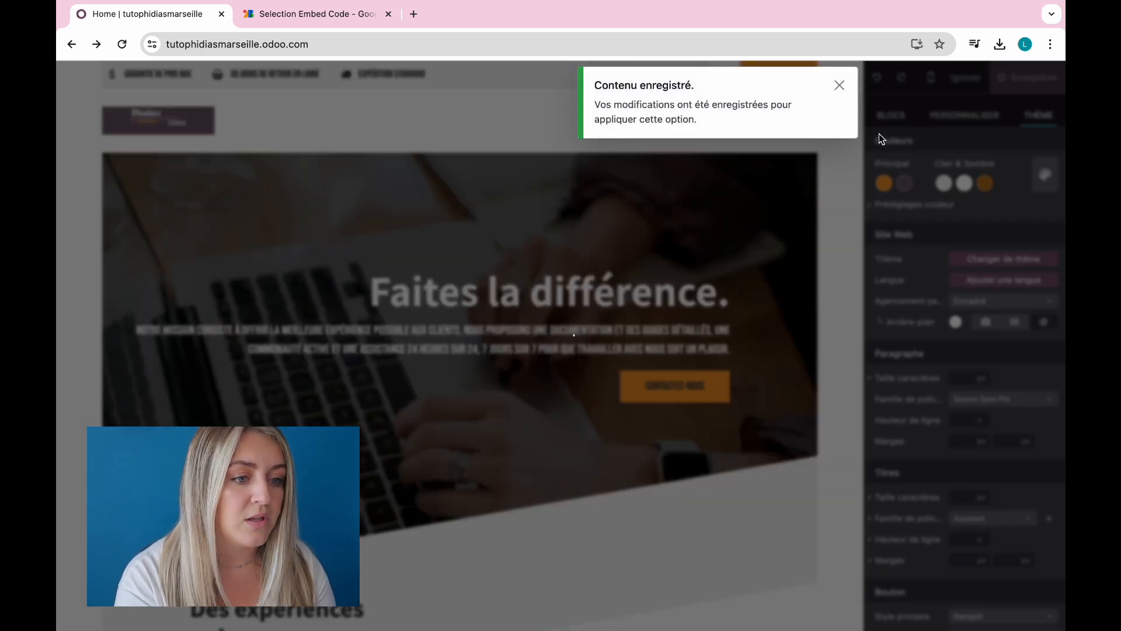
click(840, 85)
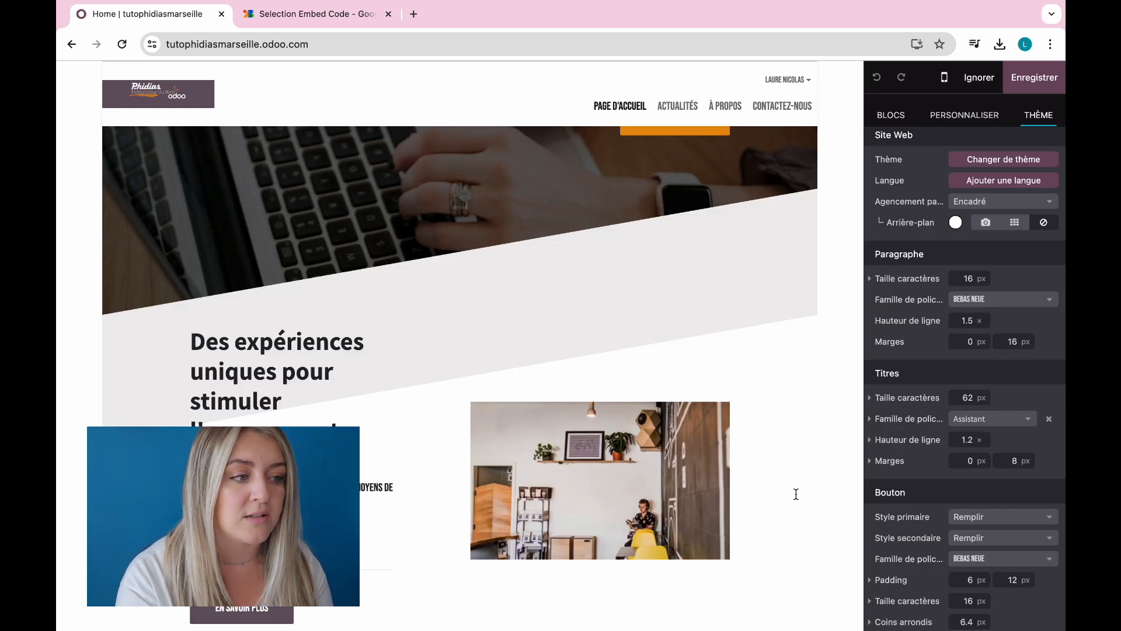
scroll(932, 493, down, 2)
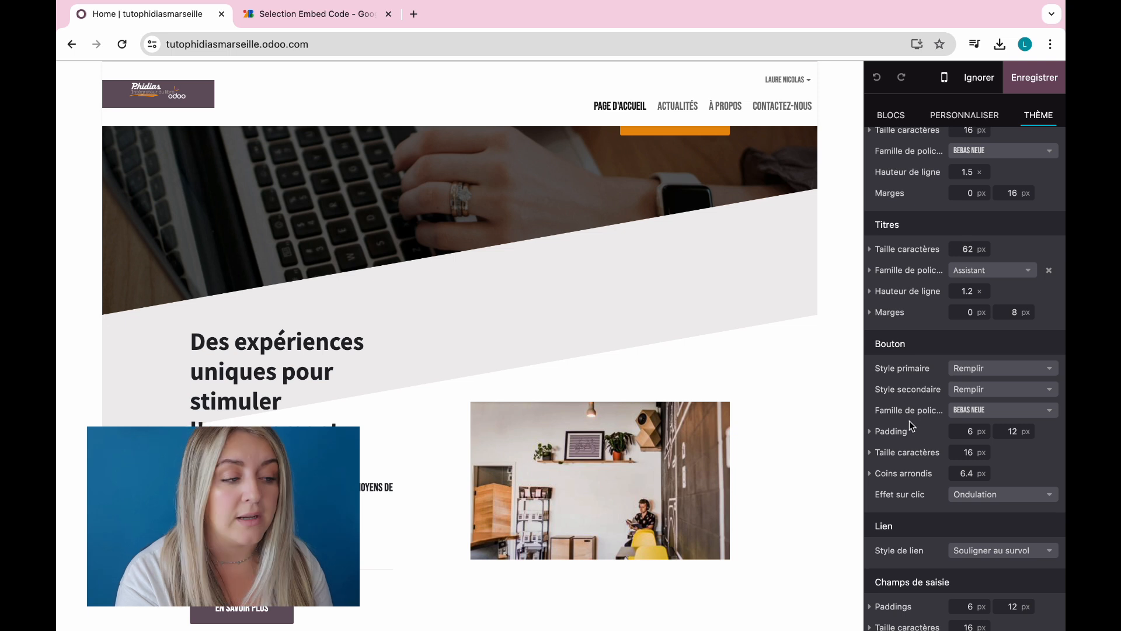
scroll(909, 420, down, 2)
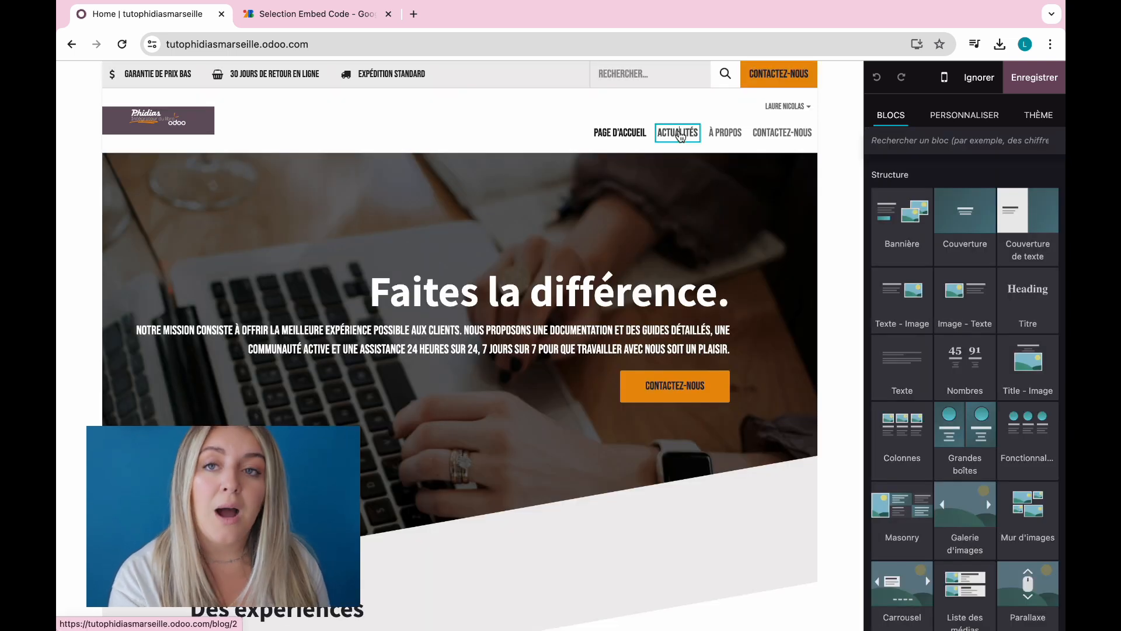
Step: Change the À propos menu link from /about-us to phidias.fr
click(679, 135)
click(728, 136)
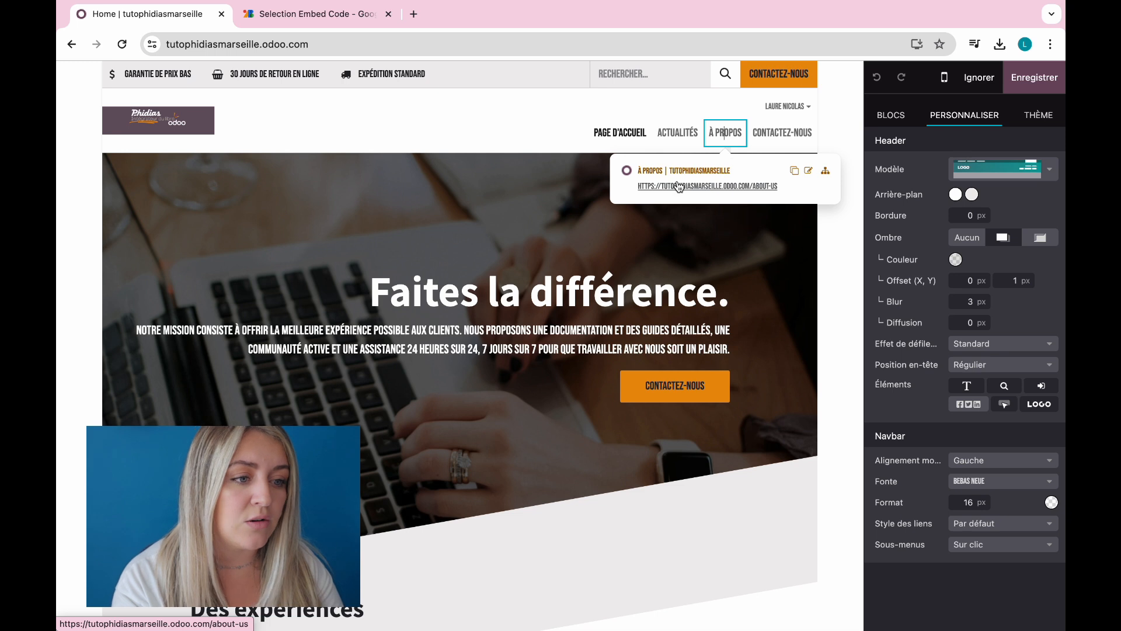
click(808, 171)
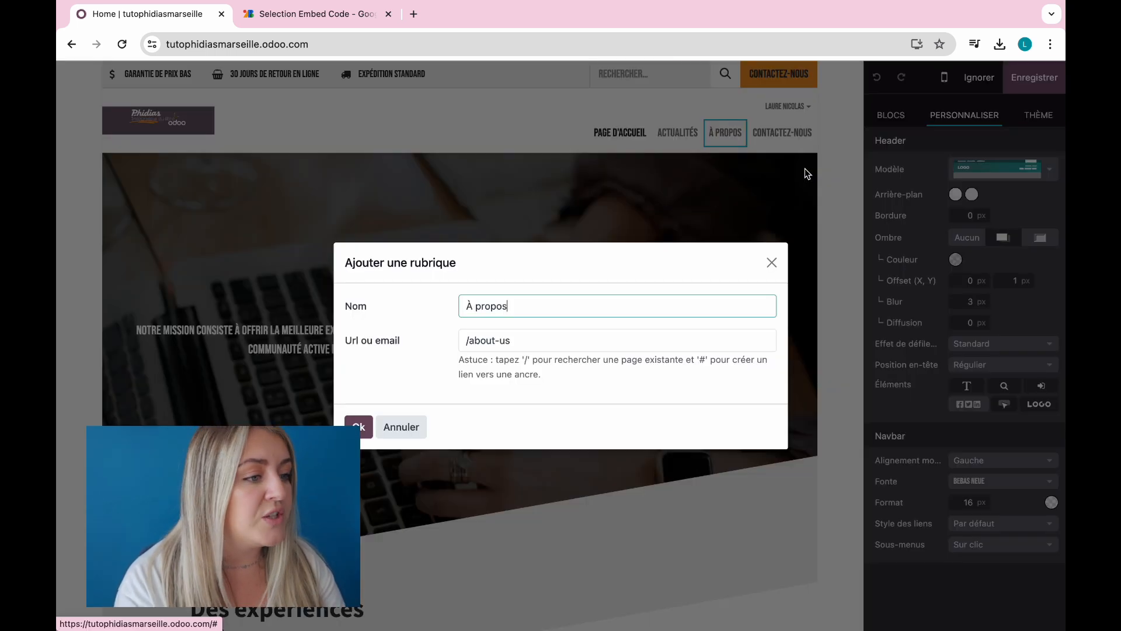
click(554, 343)
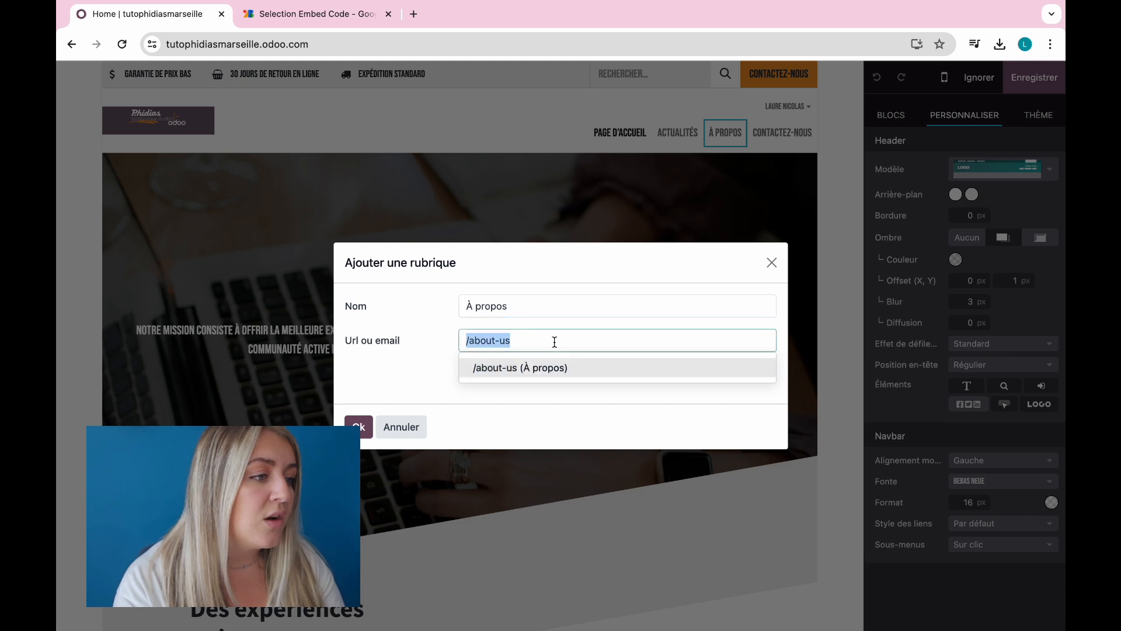
text(phidias.fr)
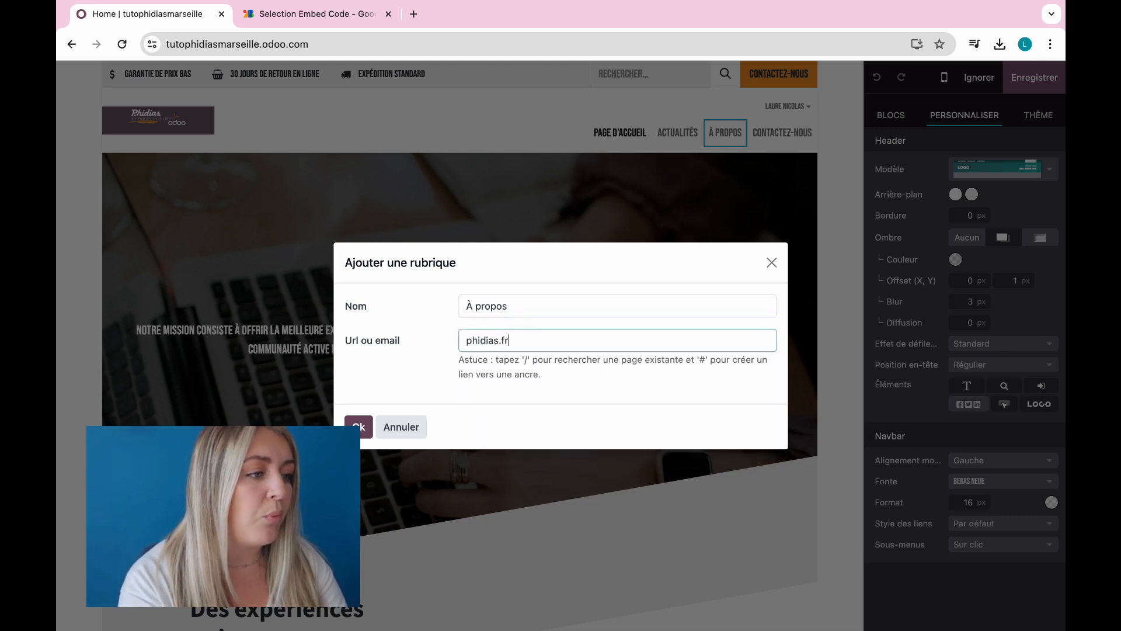
click(358, 426)
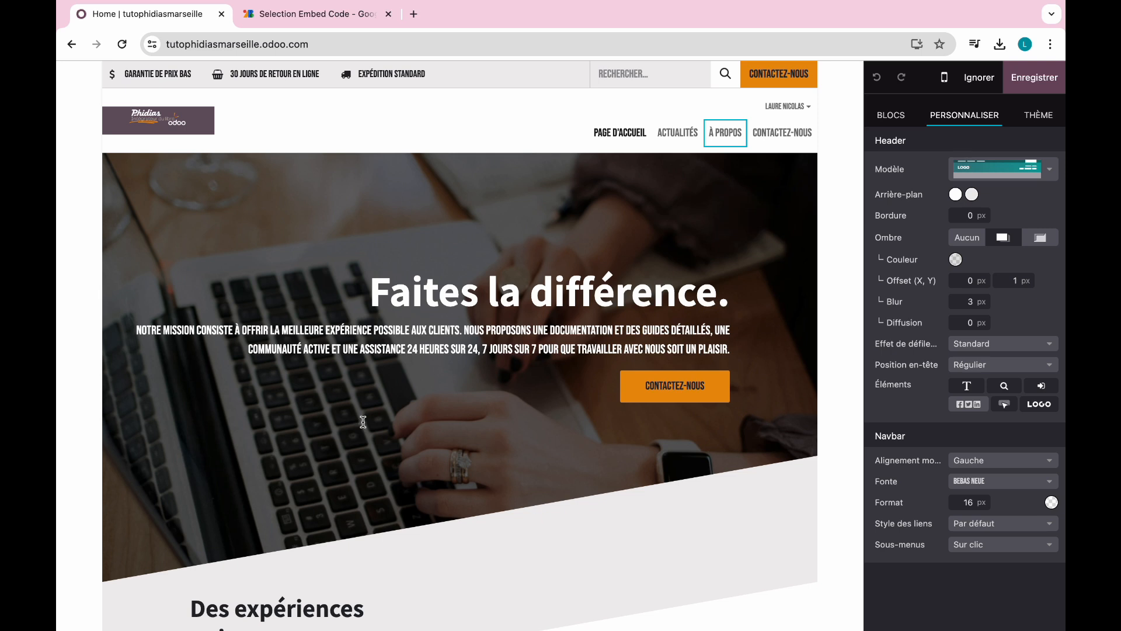
click(714, 143)
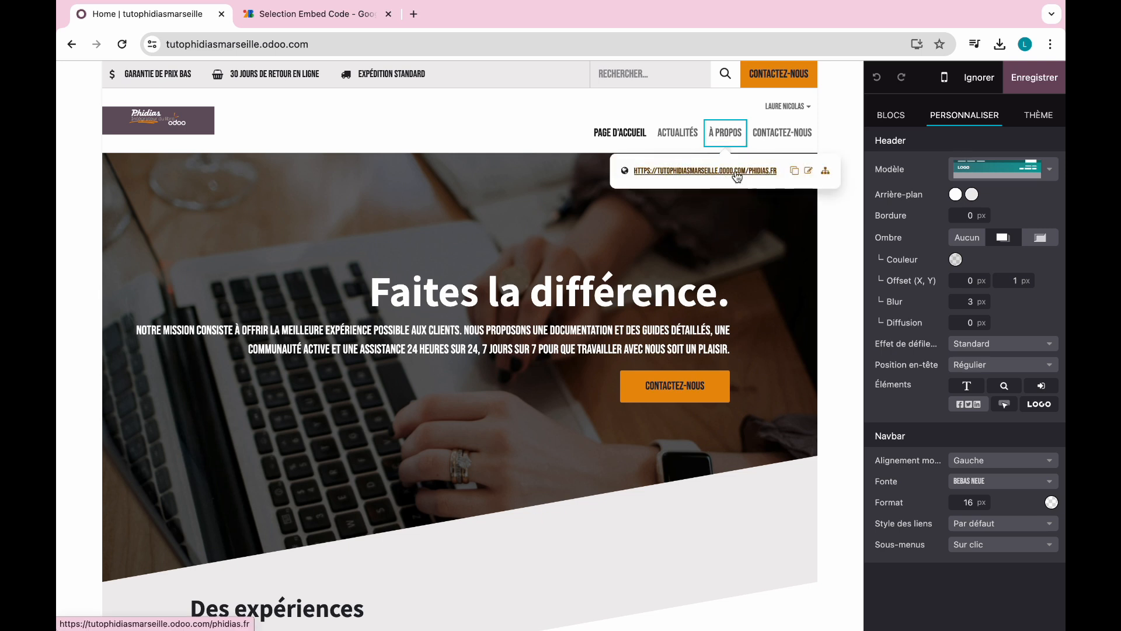
click(843, 128)
click(659, 206)
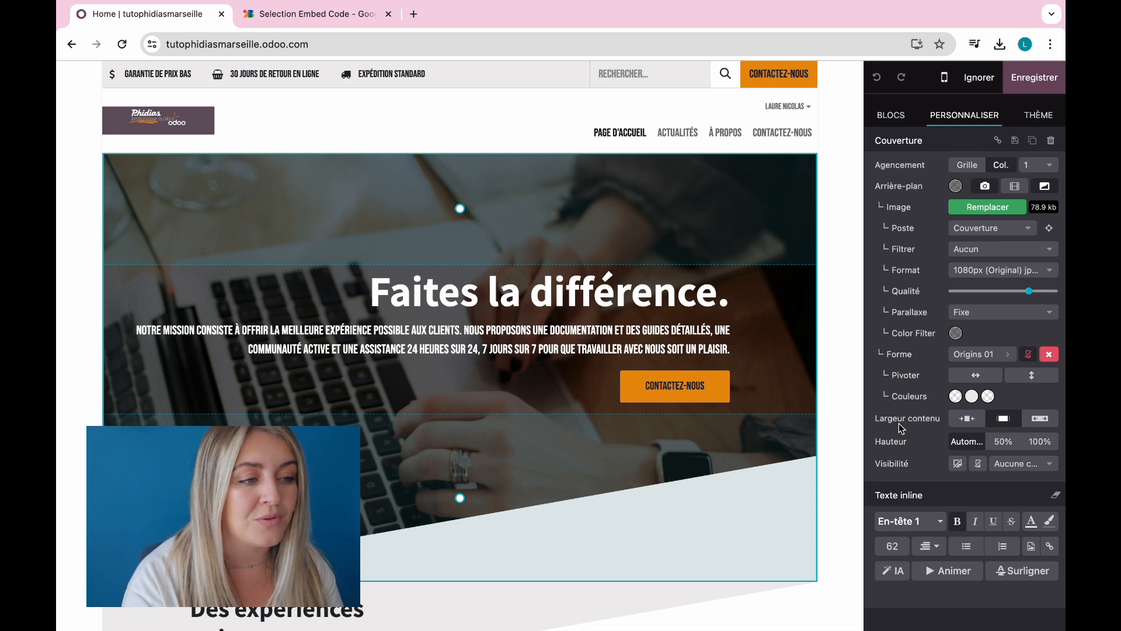
Step: Swap the cover background for the 'ordinateur' stock photo of a woman phoning beside a laptop
click(985, 208)
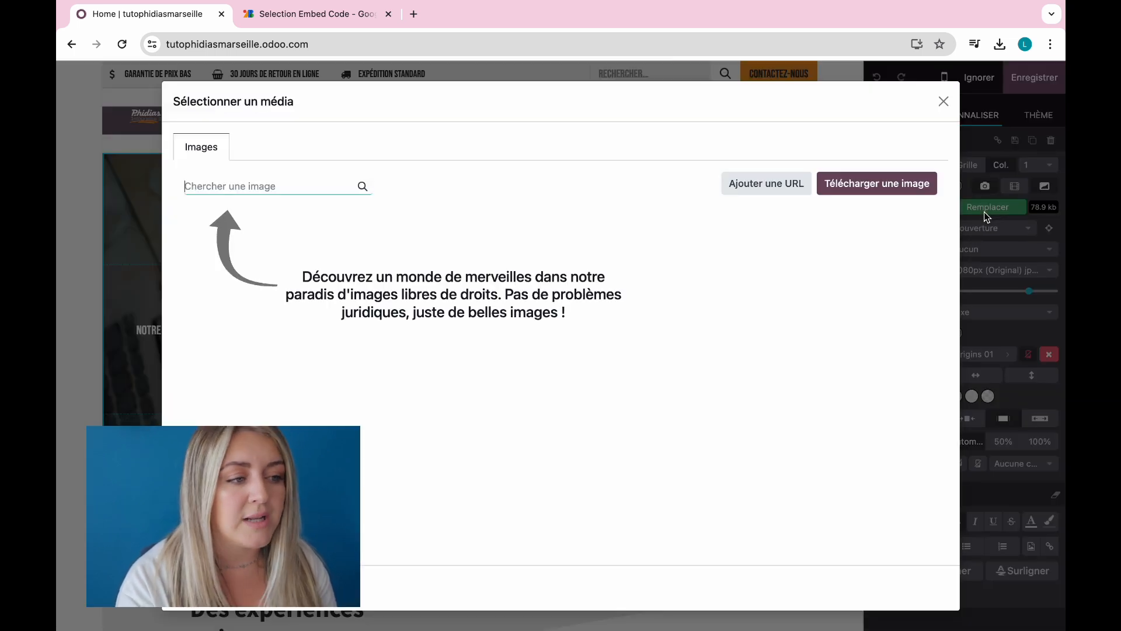
click(855, 187)
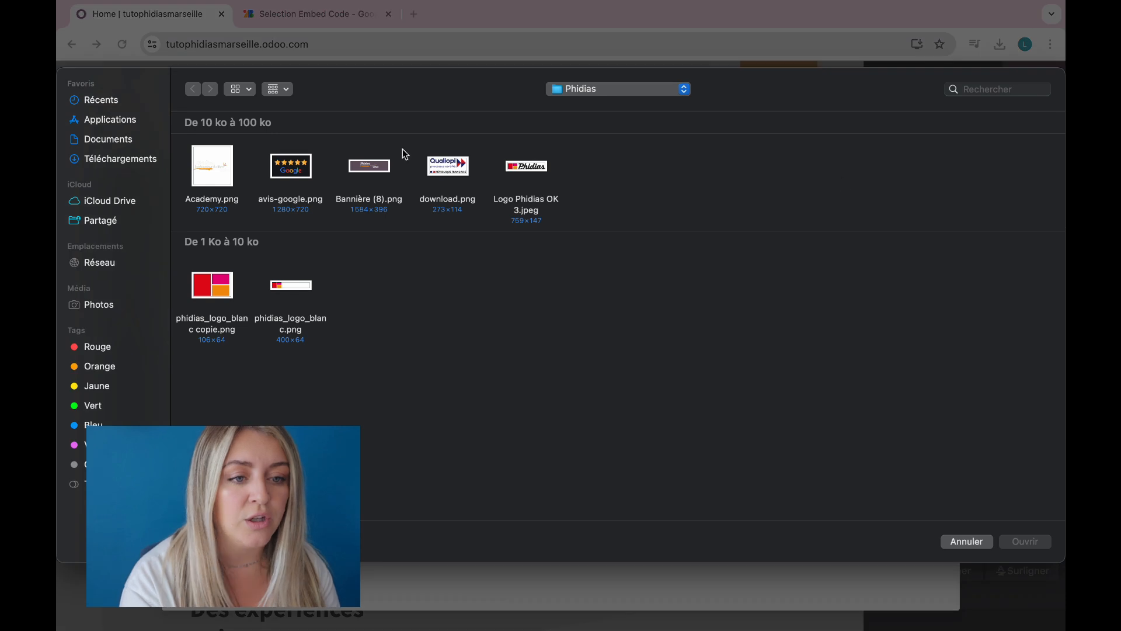
click(967, 541)
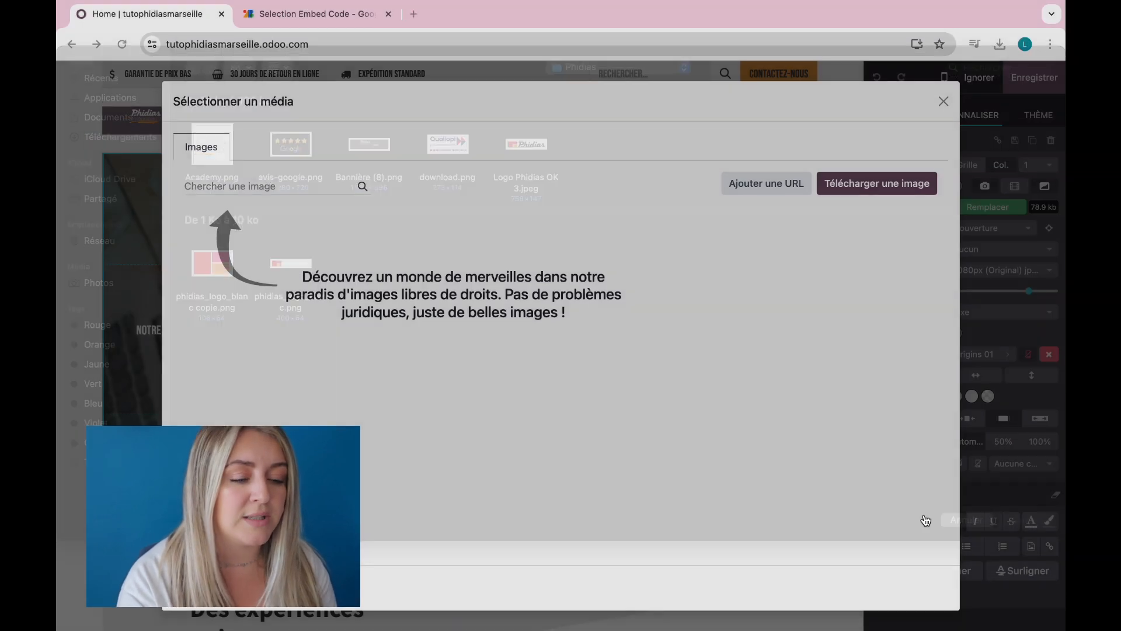
text(ordinateur)
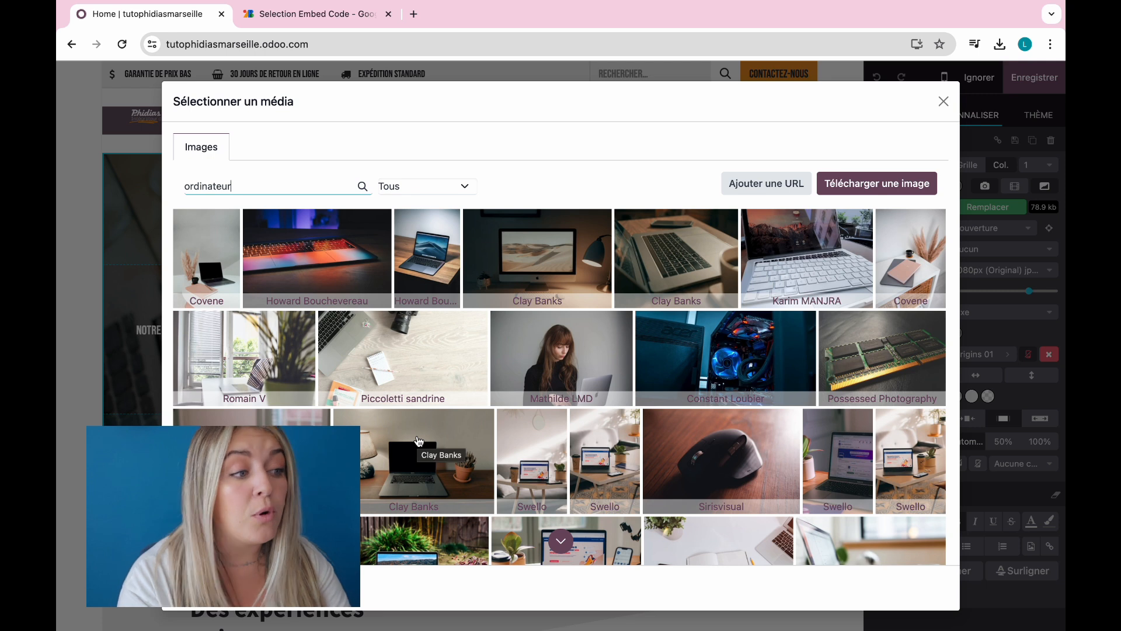
scroll(419, 440, down, 5)
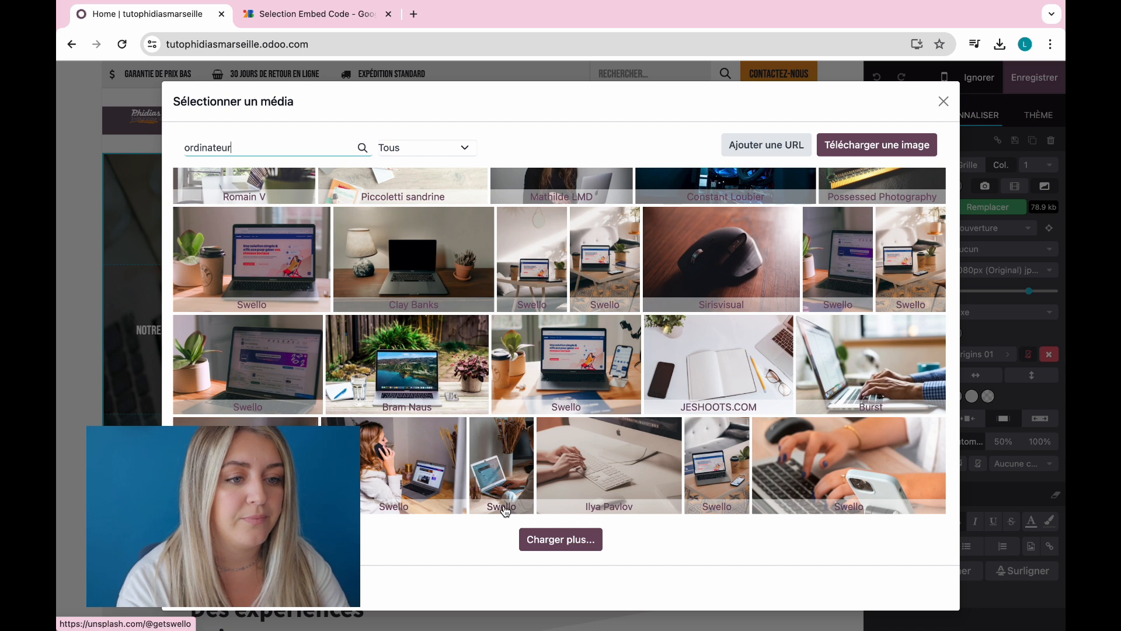
click(442, 462)
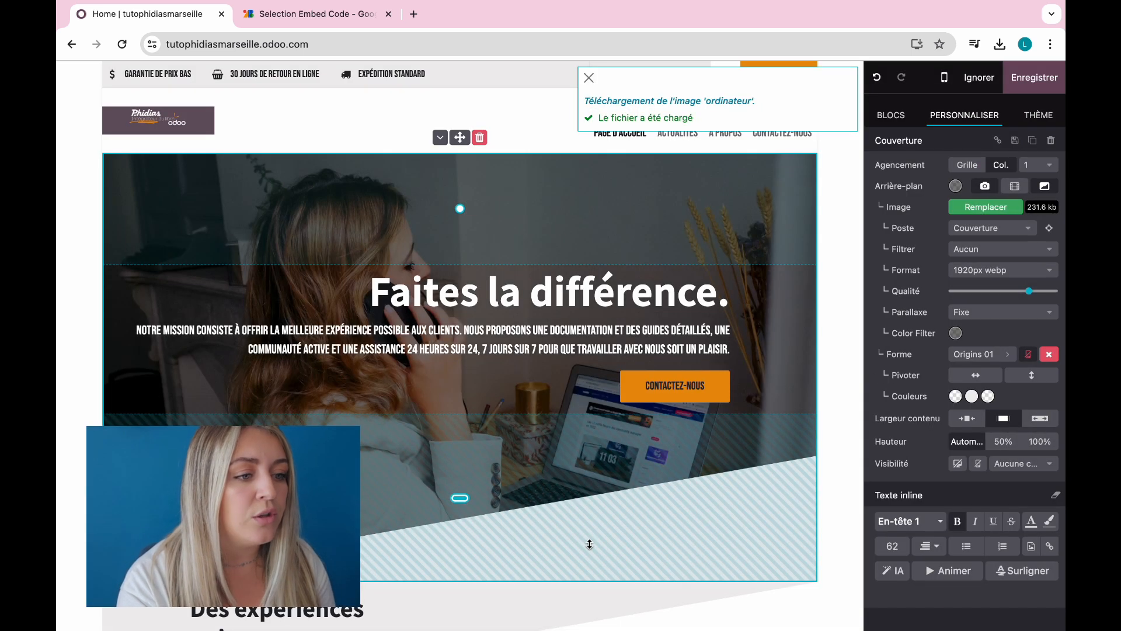
Step: Remove the cover's Origins 01 diagonal shape, then re-enable Forme to browse the Basique shapes
click(846, 349)
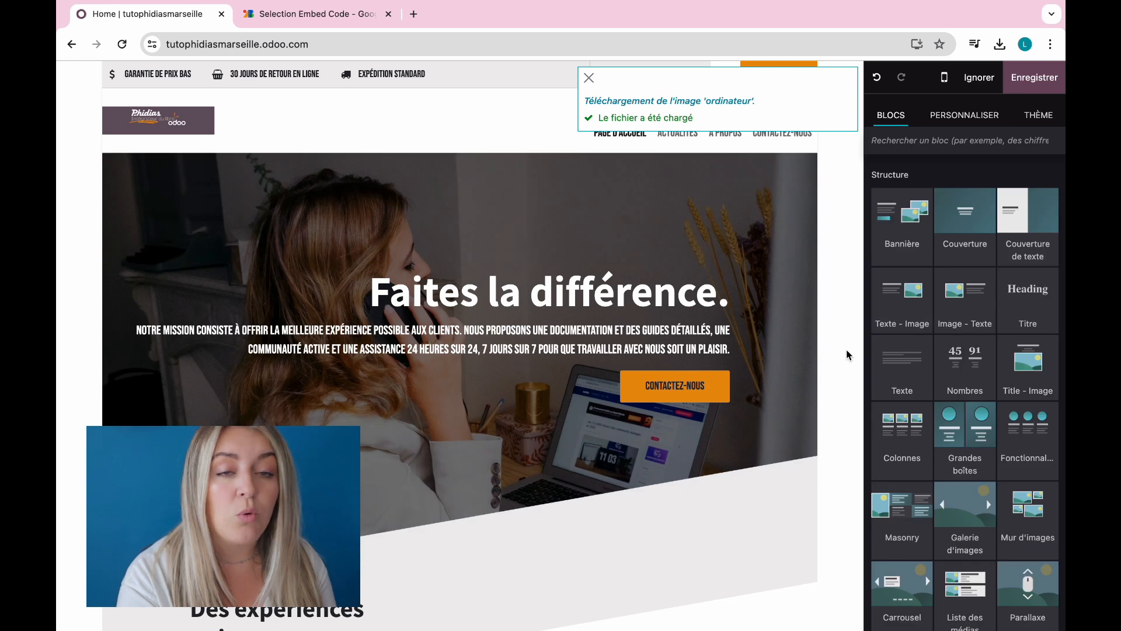
click(567, 436)
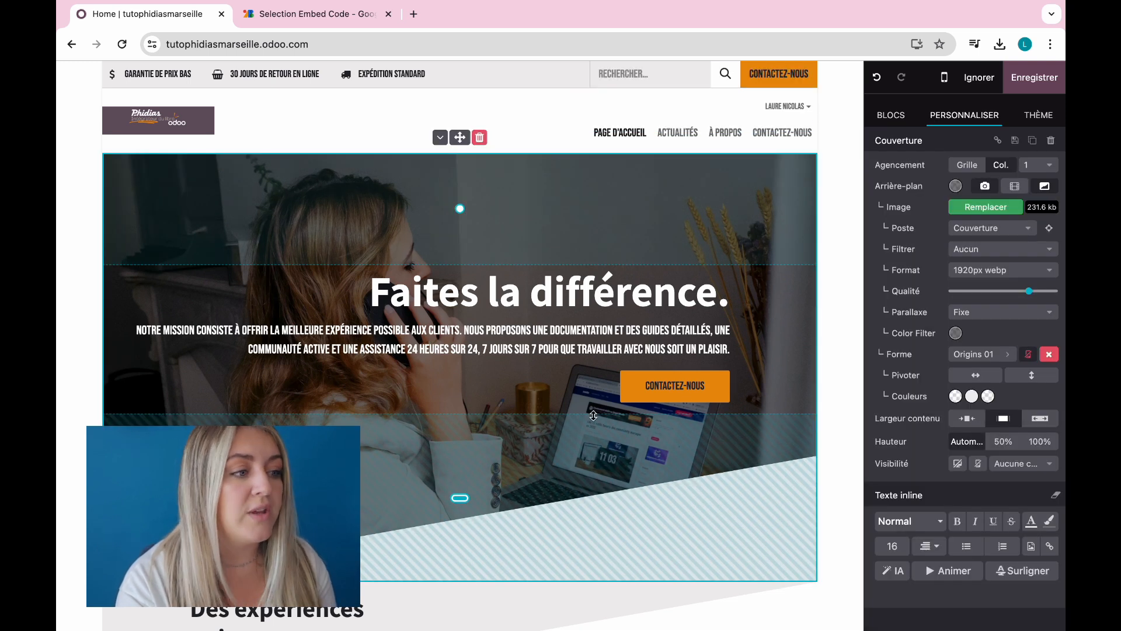
click(1044, 187)
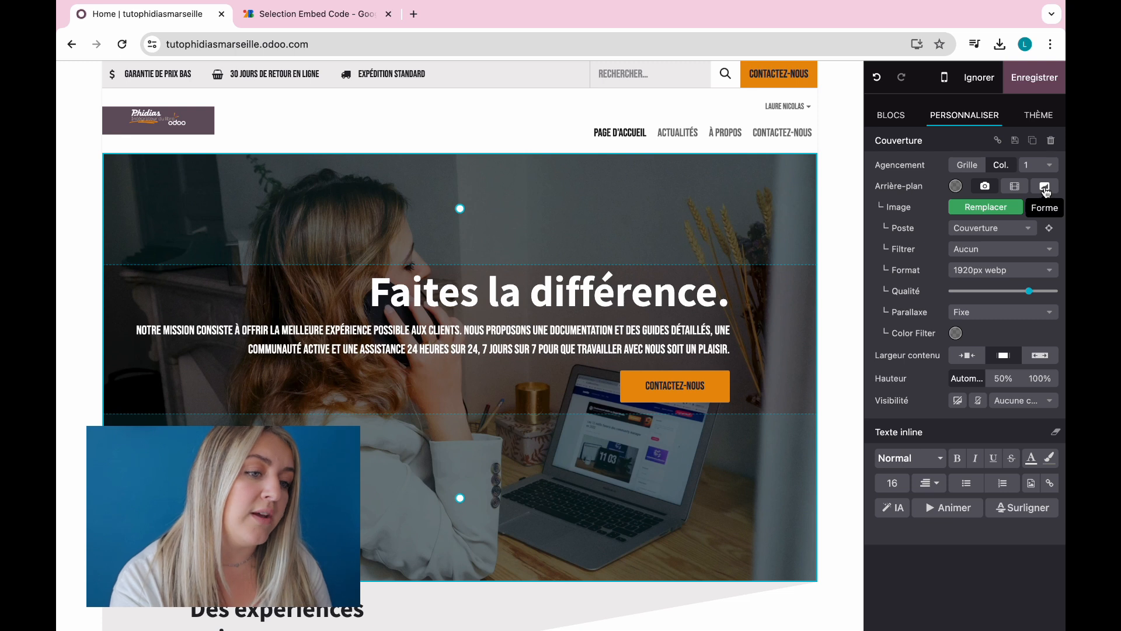
click(1045, 187)
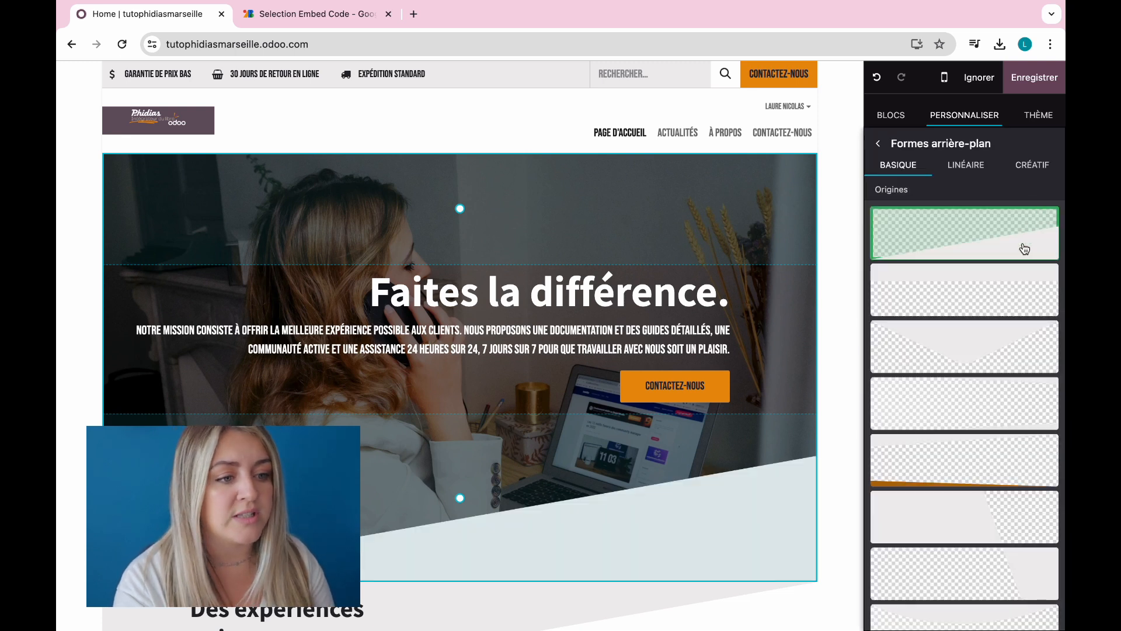
scroll(979, 528, down, 5)
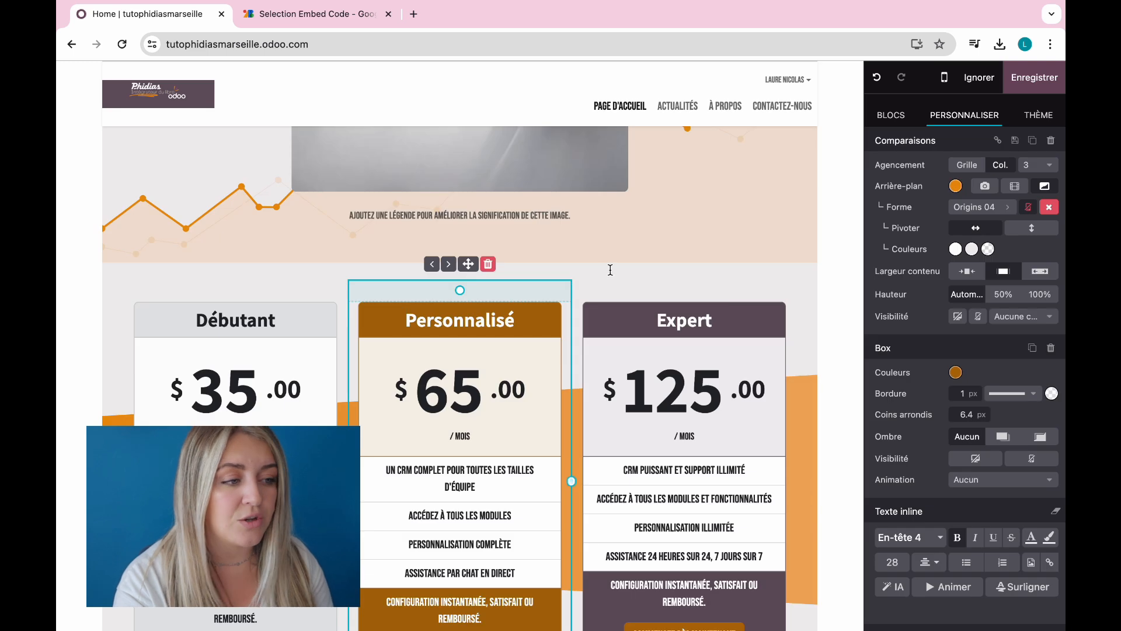
Step: Delete the Comparaisons pricing section and insert a Liste des médias block below the image section
click(479, 247)
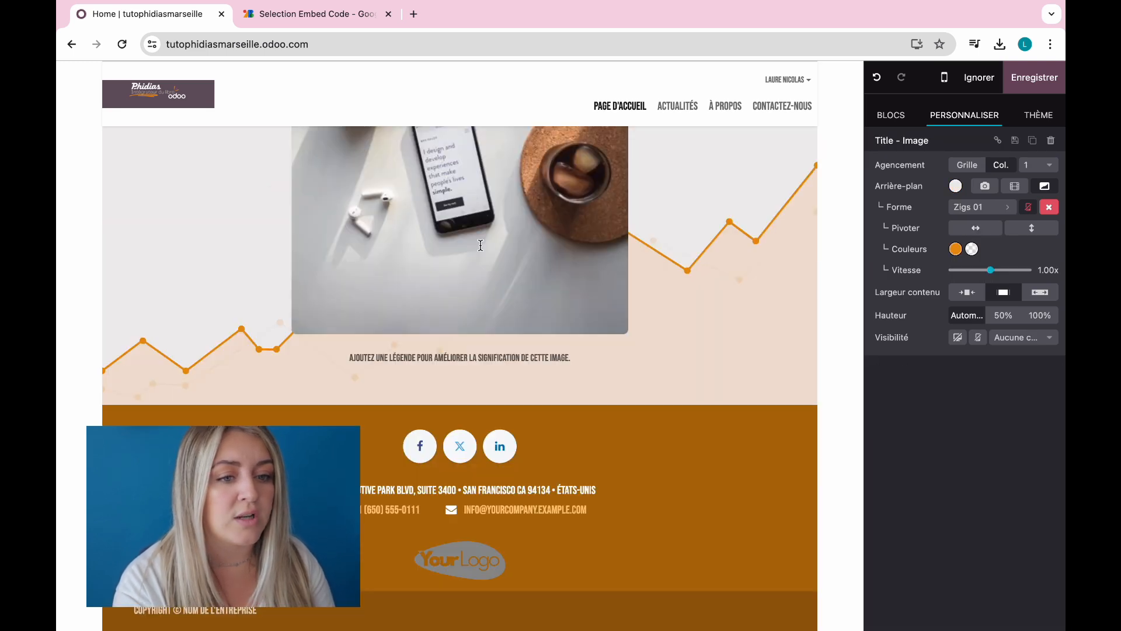
click(901, 114)
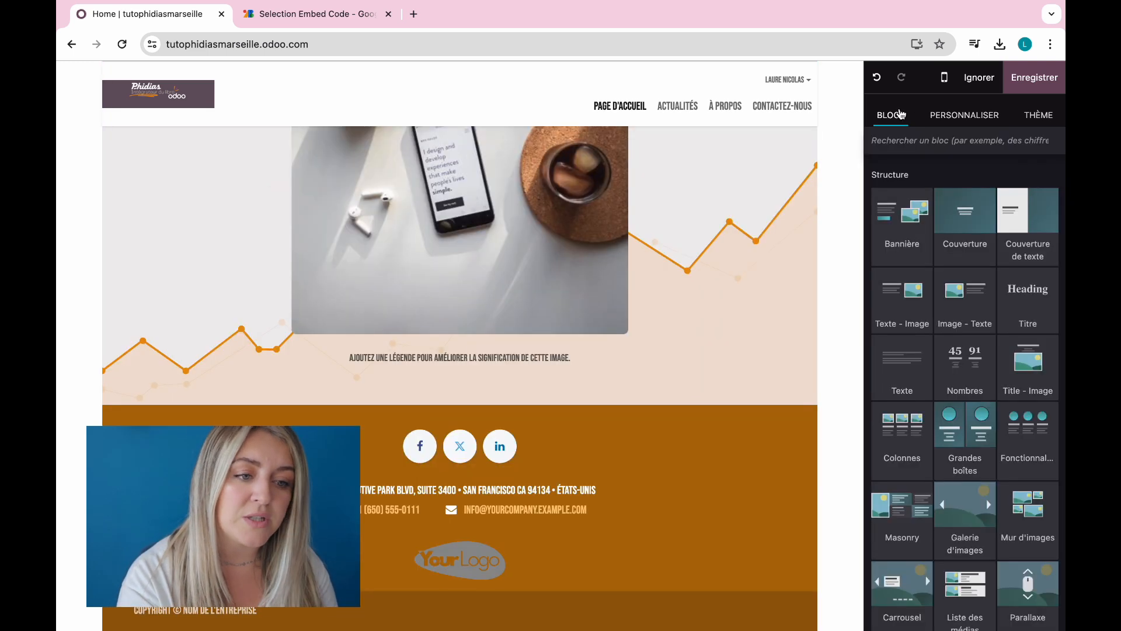
scroll(984, 331, down, 3)
scroll(984, 331, down, 1)
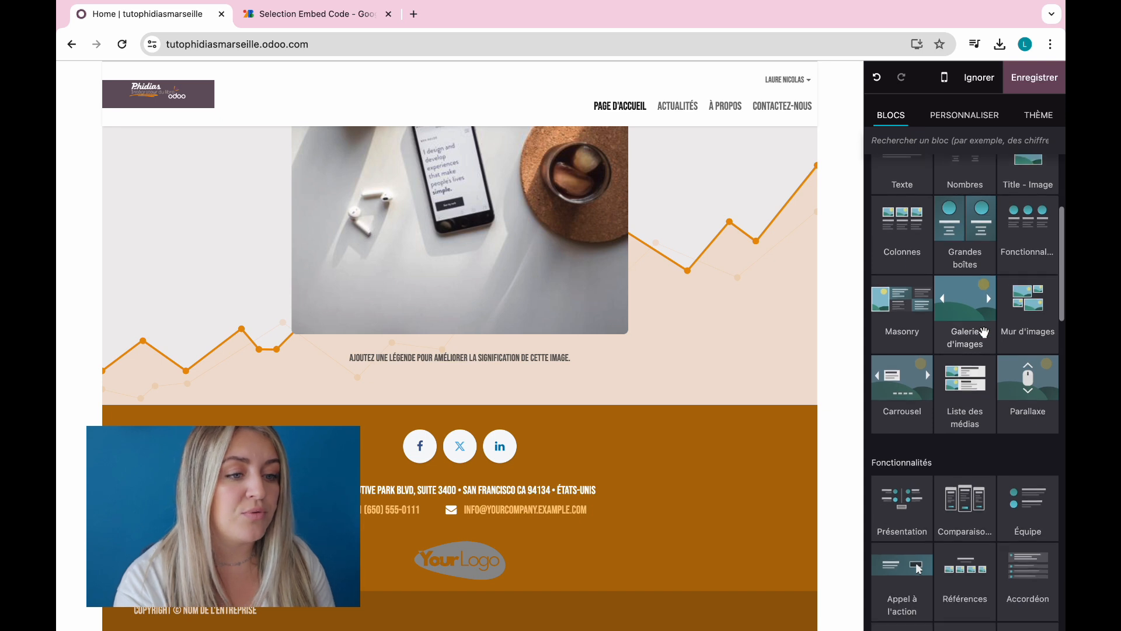
drag(976, 397, 489, 423)
scroll(489, 424, down, 5)
scroll(488, 423, up, 3)
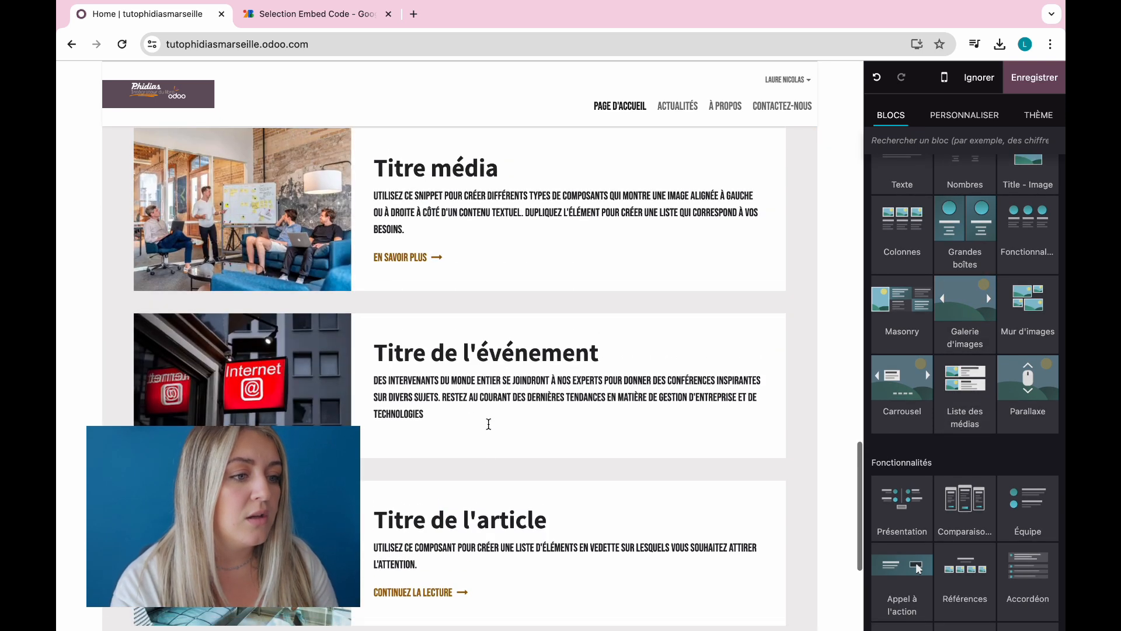
Step: Delete the Titre de l'article item from the media list
triple_click(583, 503)
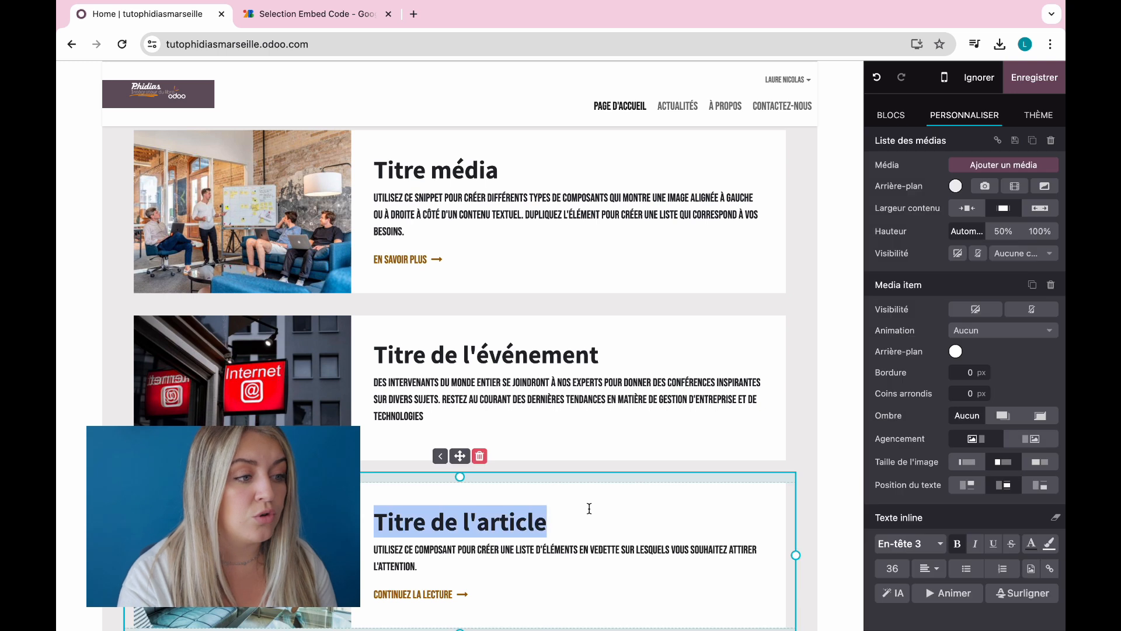
click(480, 456)
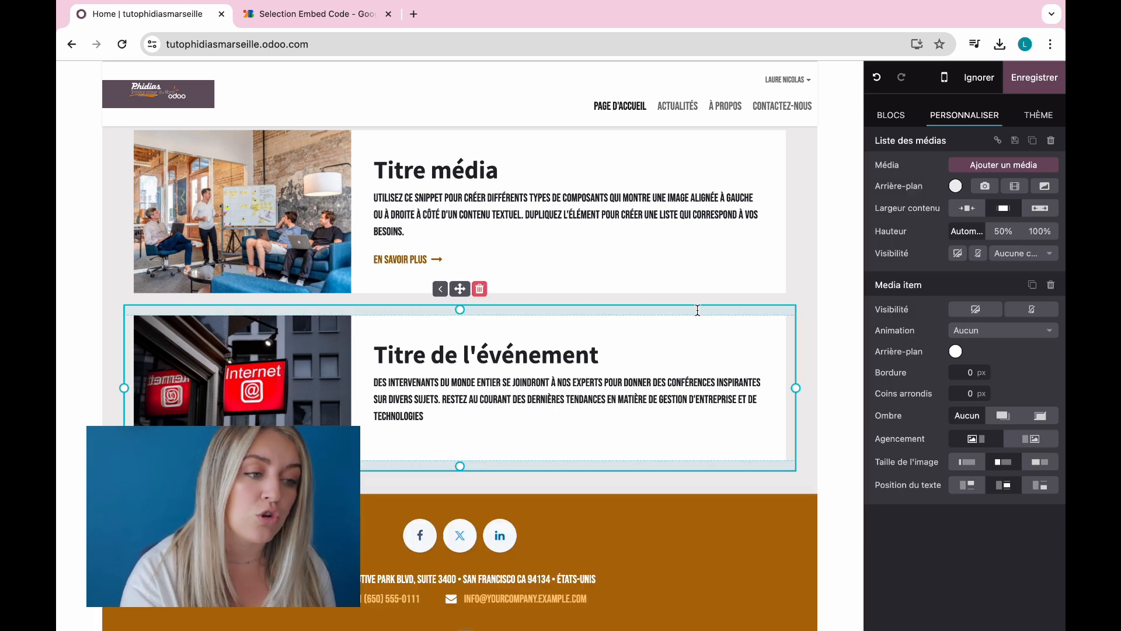
click(808, 265)
scroll(808, 265, up, 2)
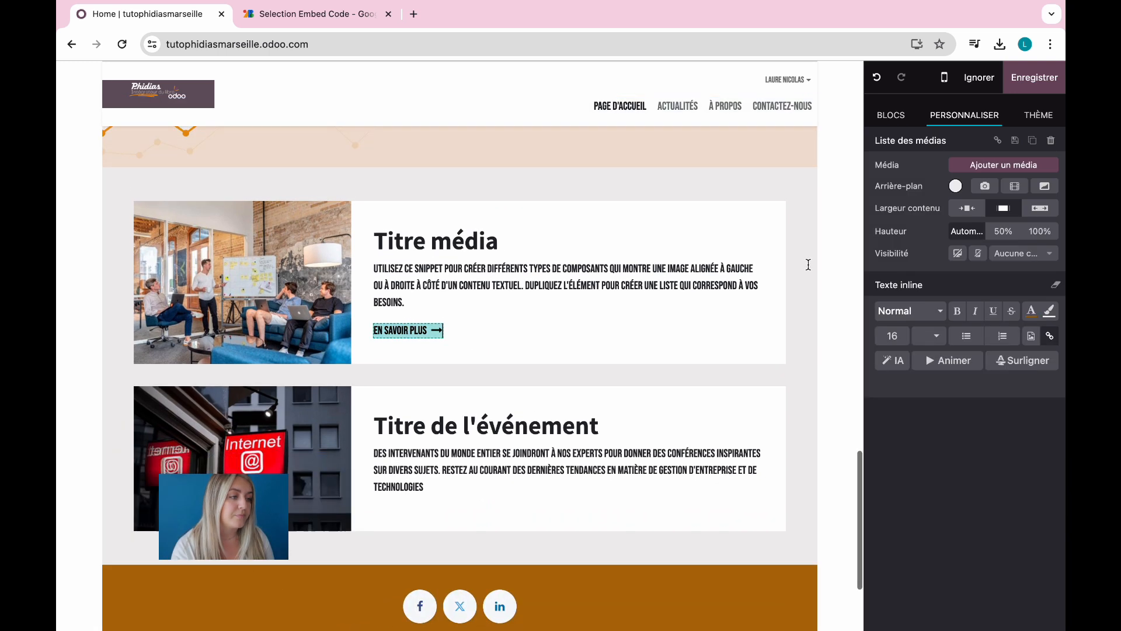
Step: Adjust Titre média's spacing and width, then test moving it below the event item and back
click(633, 335)
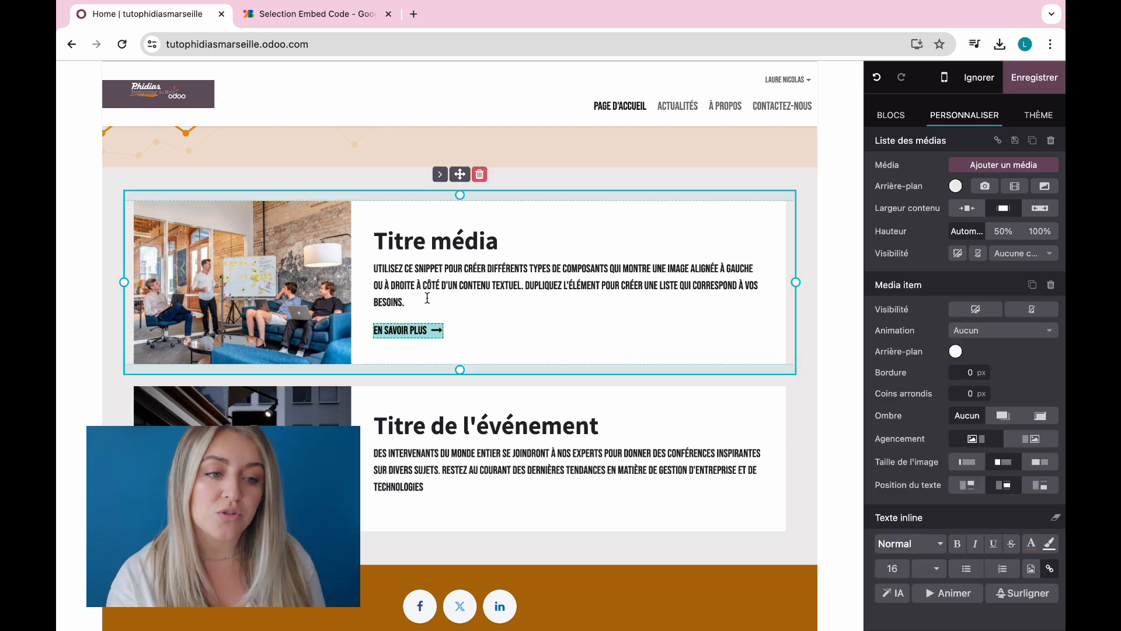
mouse_move(458, 371)
mouse_down()
mouse_move(460, 554)
mouse_move(460, 363)
mouse_up()
drag(776, 279, 860, 312)
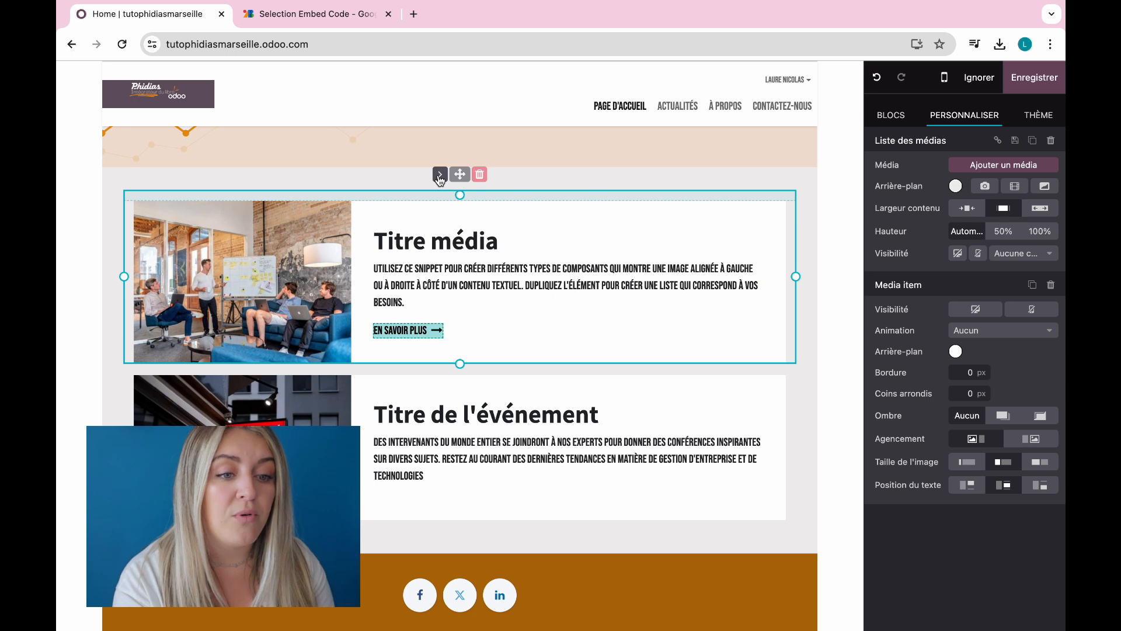
click(440, 175)
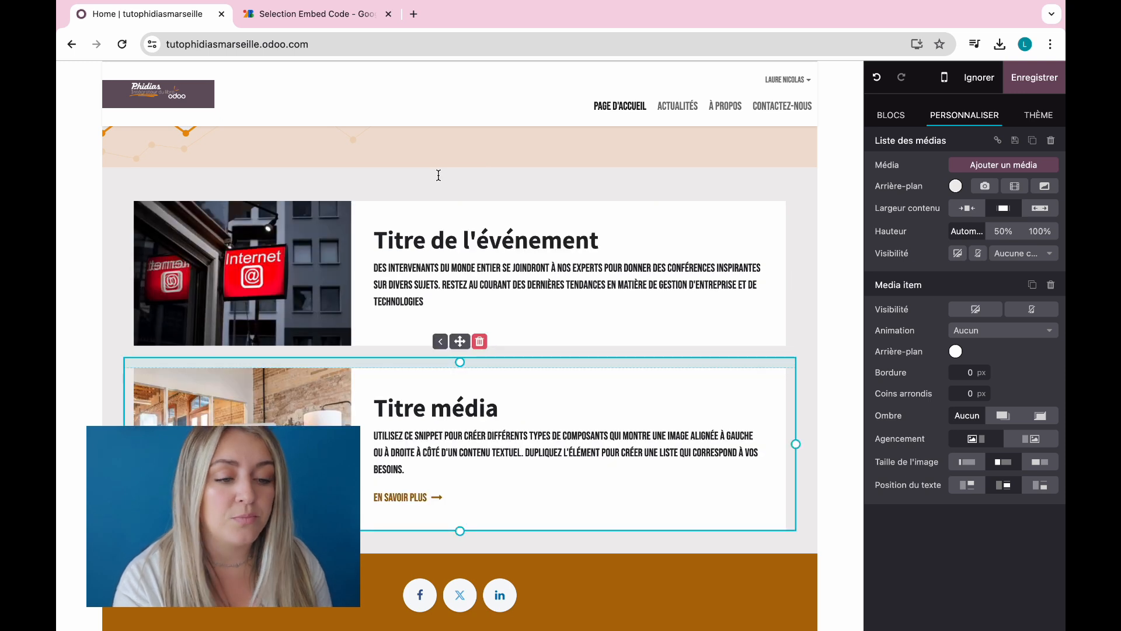
click(440, 347)
click(804, 254)
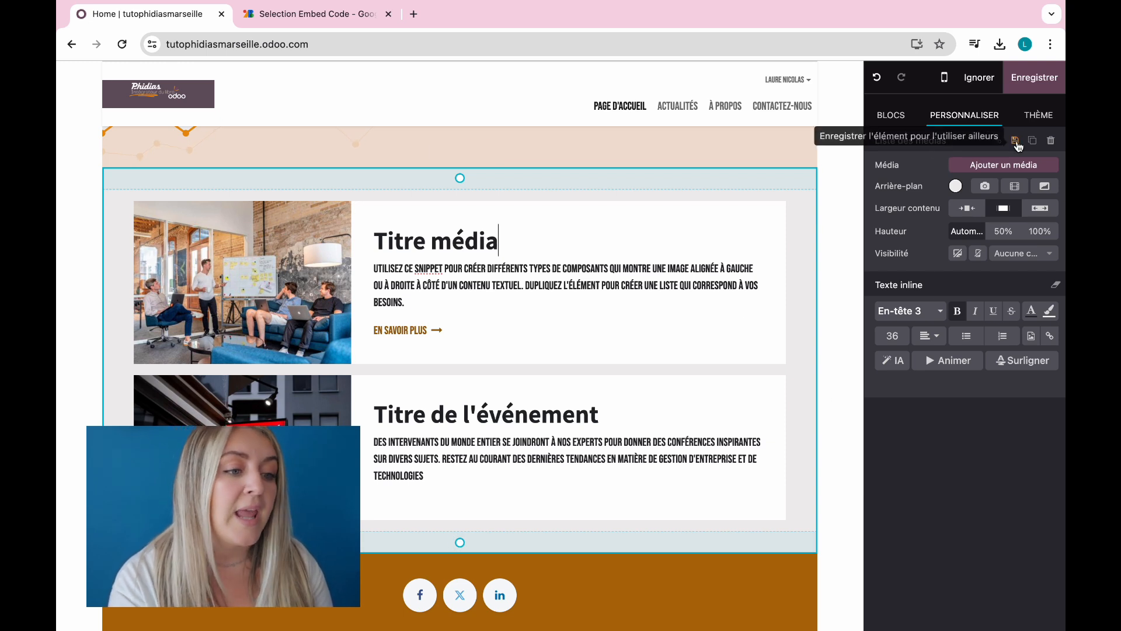
Step: Save the media list as a custom block named 'Média' and try placing it on the page
click(1016, 143)
click(435, 400)
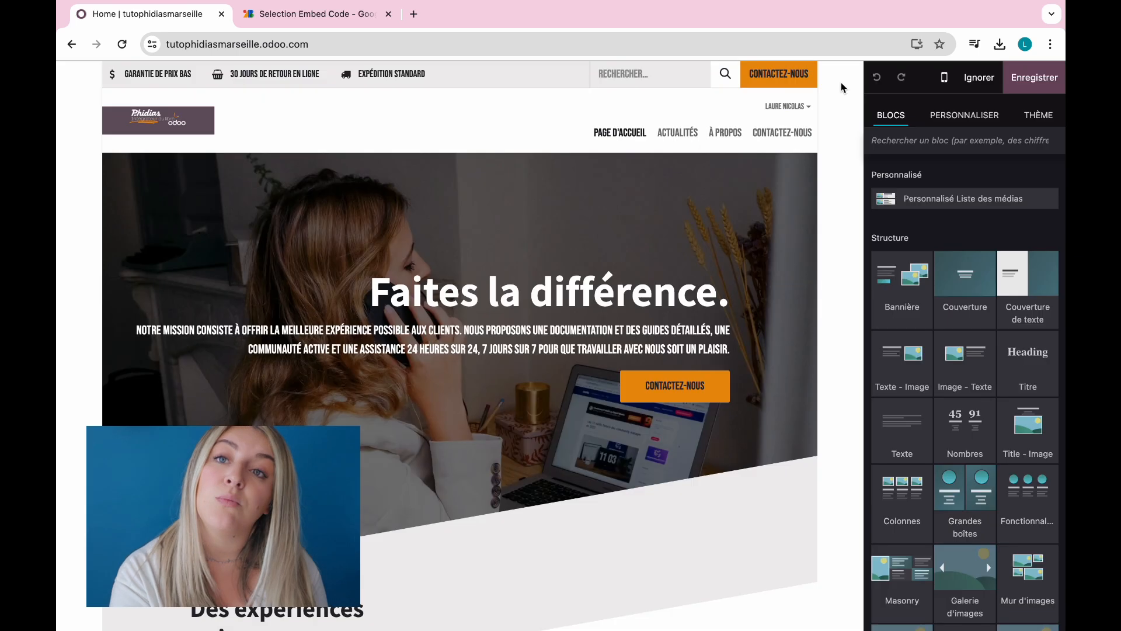
click(1033, 197)
text(Média)
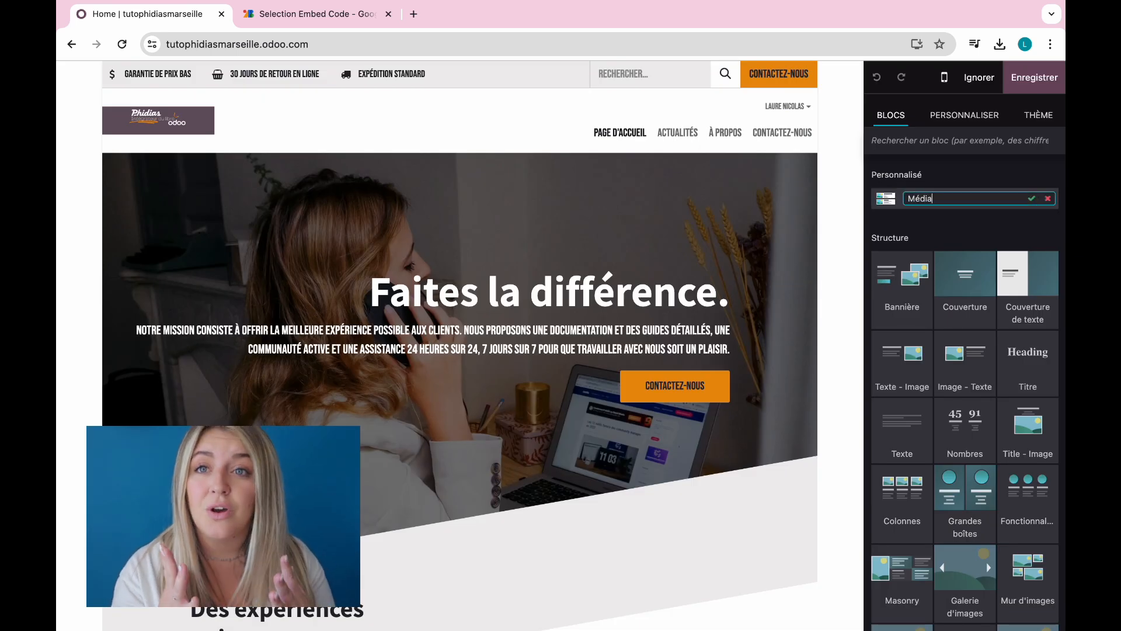
click(1031, 199)
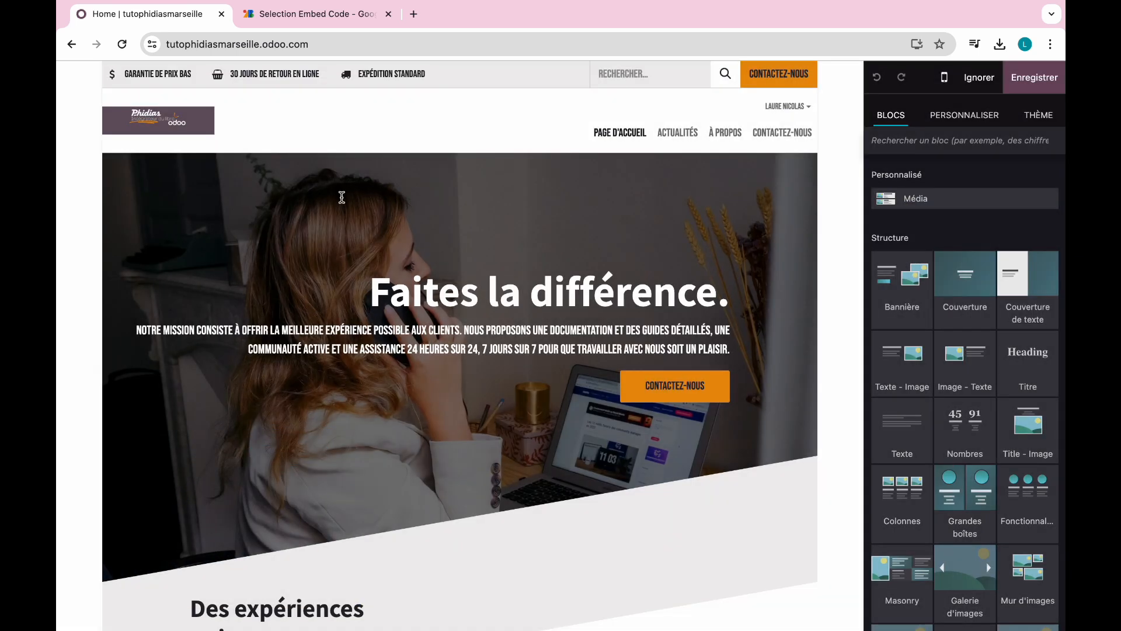
drag(925, 201, 972, 199)
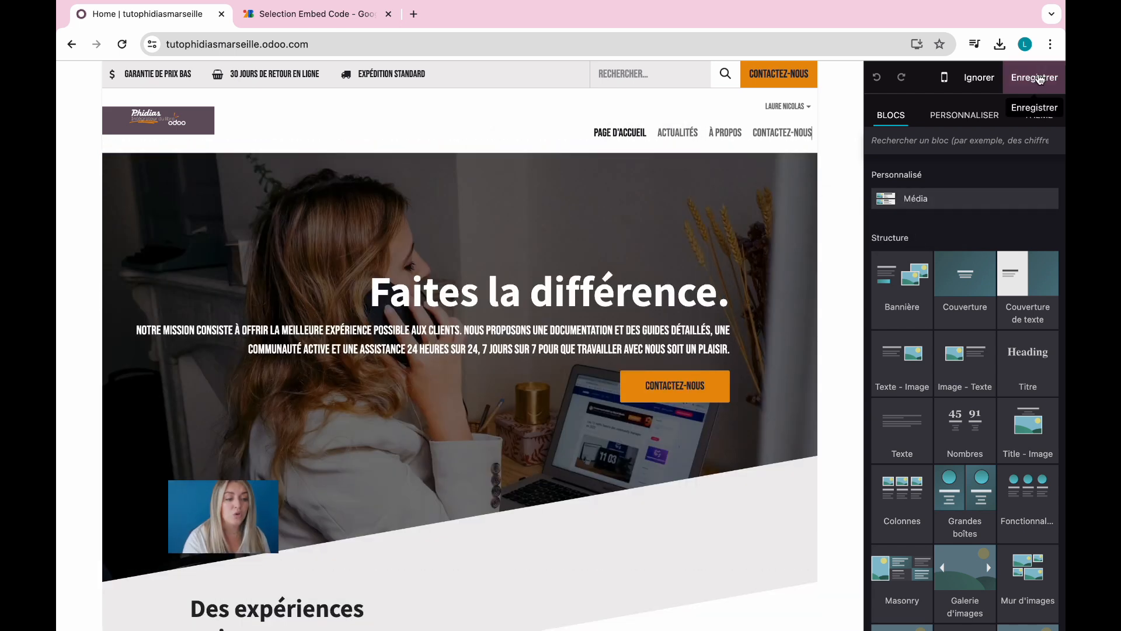
scroll(635, 364, down, 3)
scroll(635, 365, up, 3)
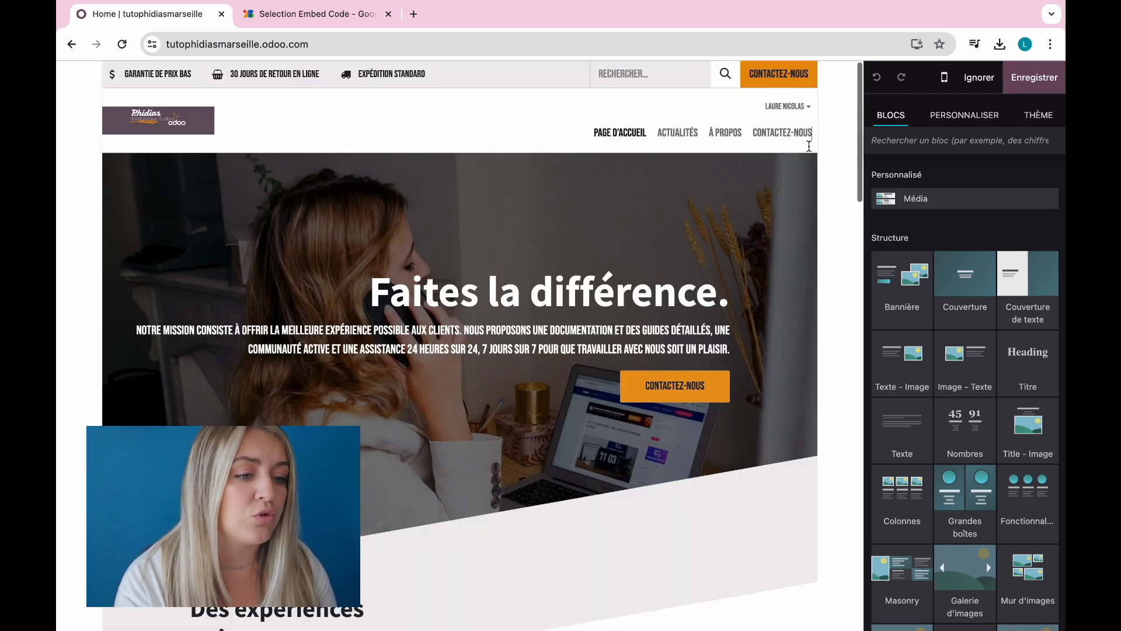
click(947, 84)
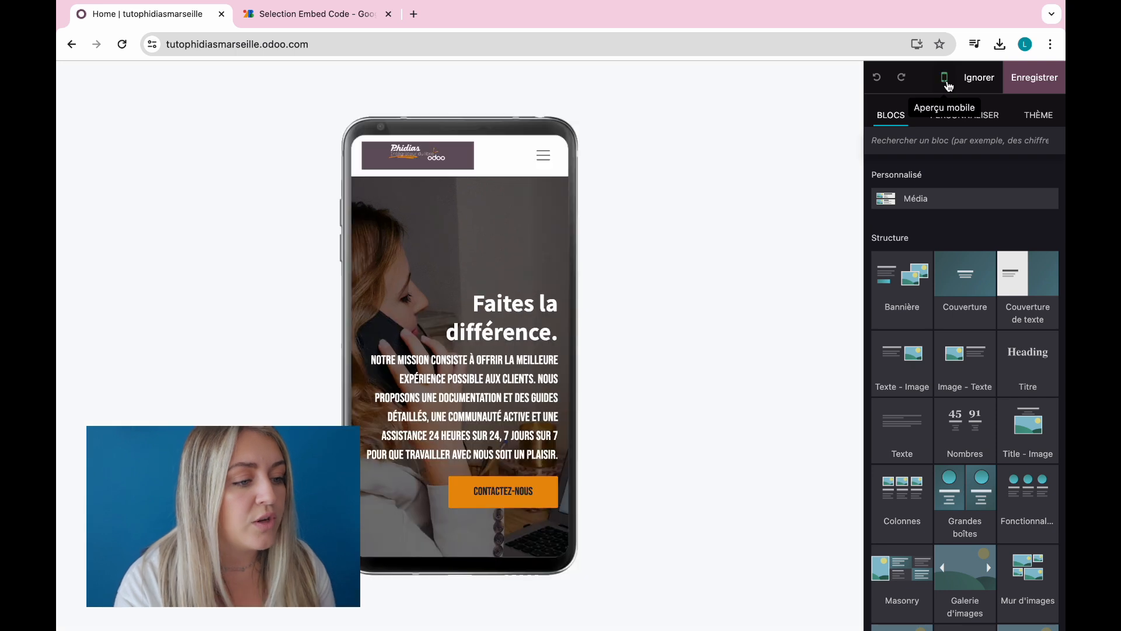
scroll(491, 356, down, 2)
scroll(497, 396, down, 10)
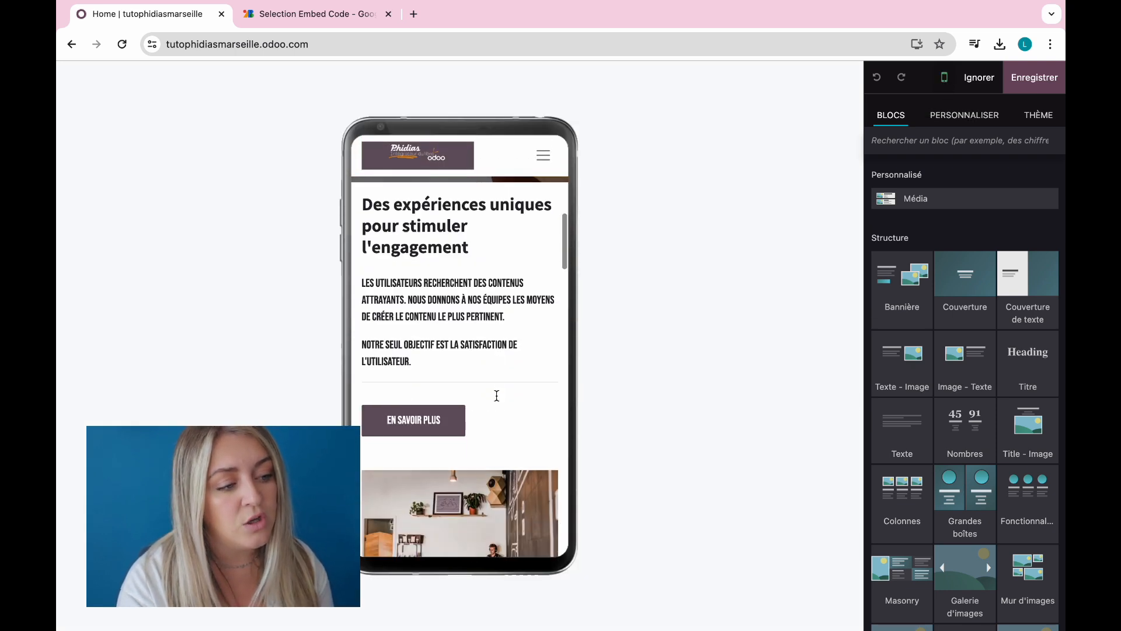
scroll(496, 395, down, 3)
scroll(496, 396, up, 10)
scroll(497, 396, down, 3)
scroll(497, 396, down, 7)
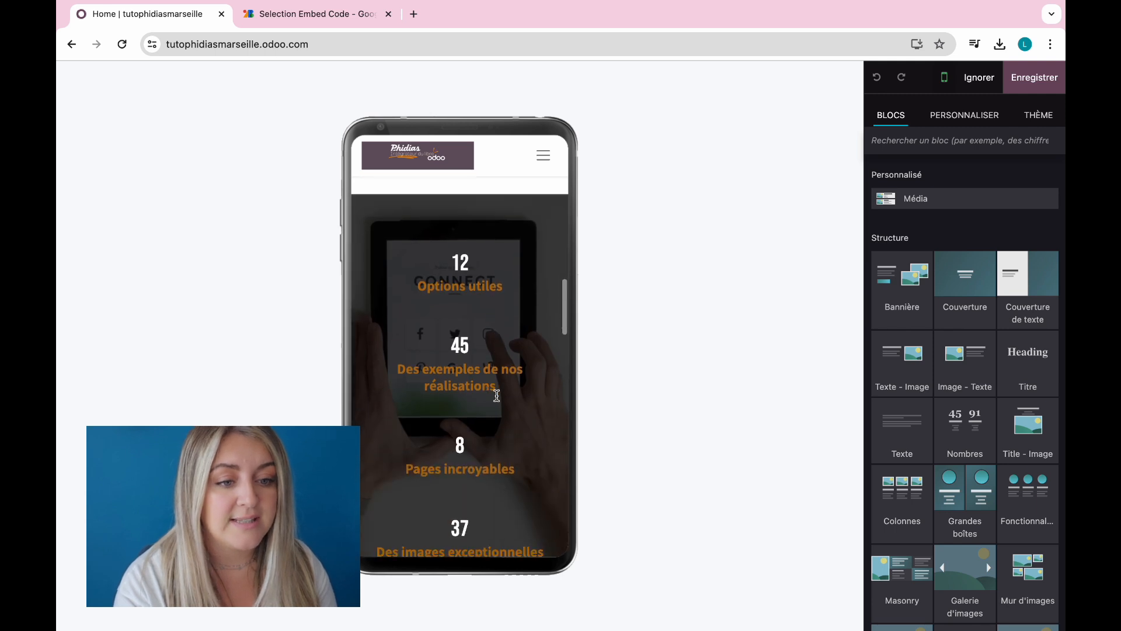
scroll(497, 396, up, 2)
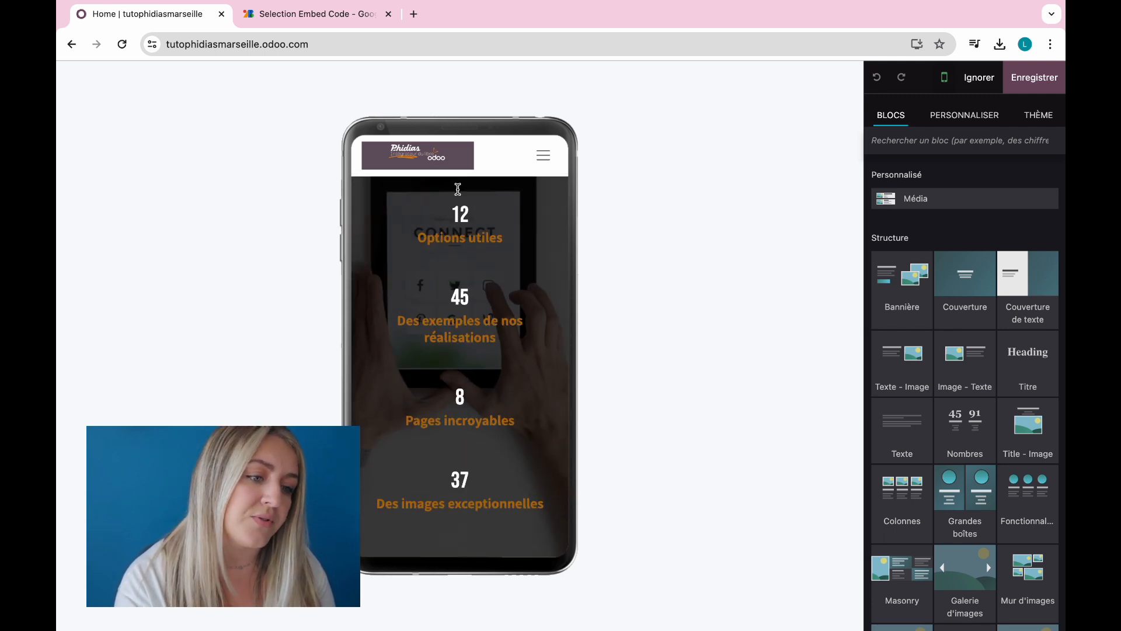
click(944, 77)
scroll(513, 366, up, 6)
scroll(513, 366, up, 4)
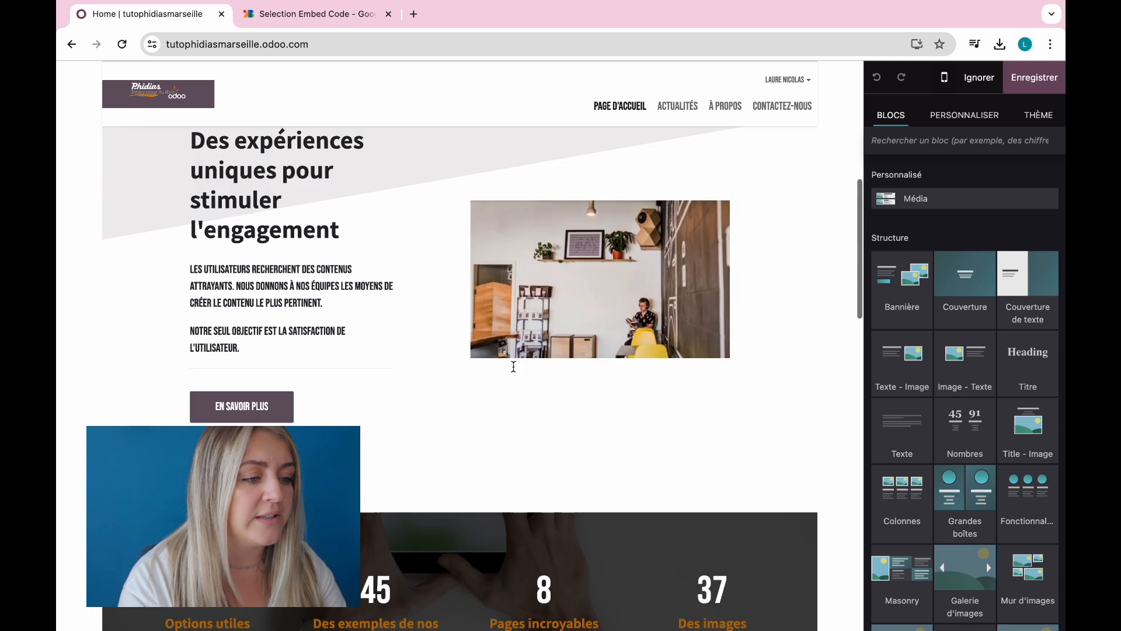
scroll(513, 366, down, 2)
Step: Set the Nombres statistics section to be hidden on mobile under Visibilité
click(788, 472)
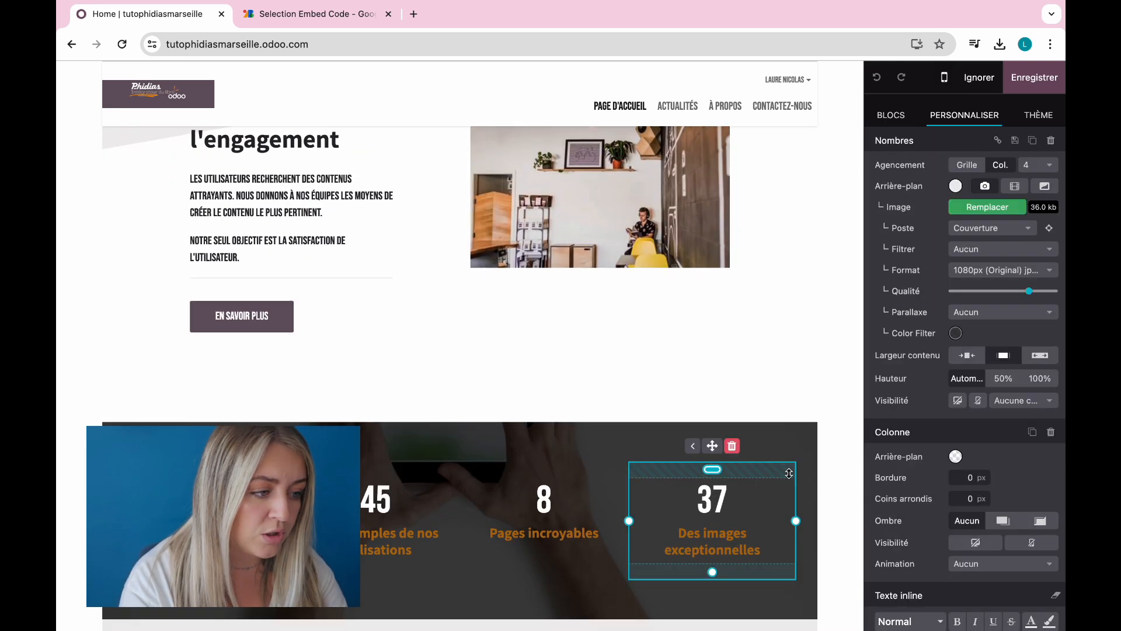
click(814, 435)
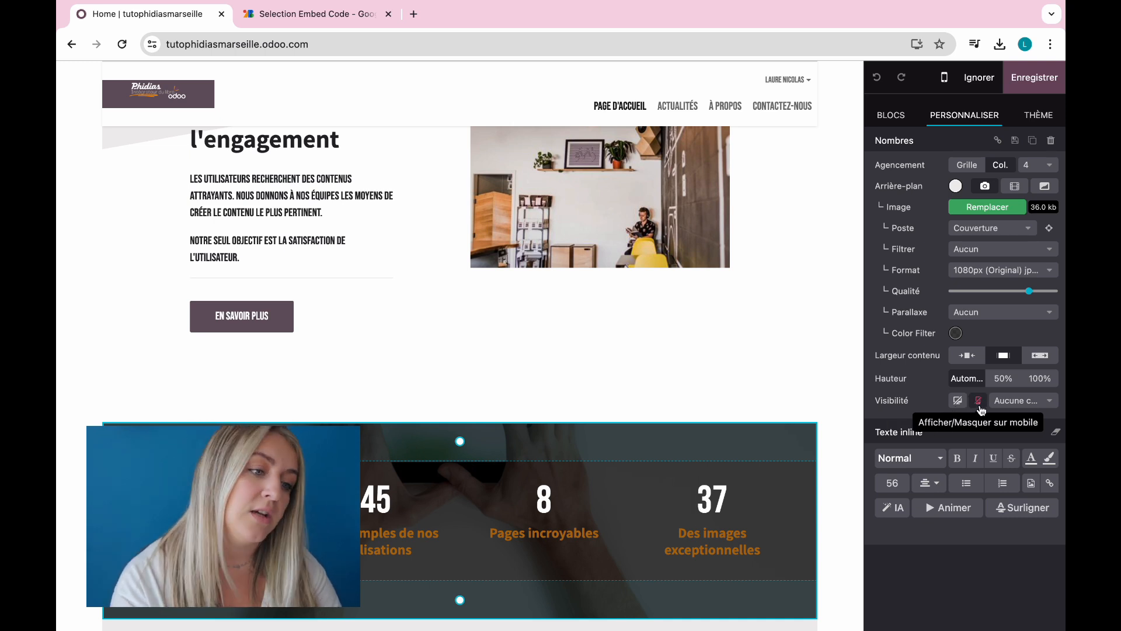
click(829, 388)
scroll(833, 384, up, 5)
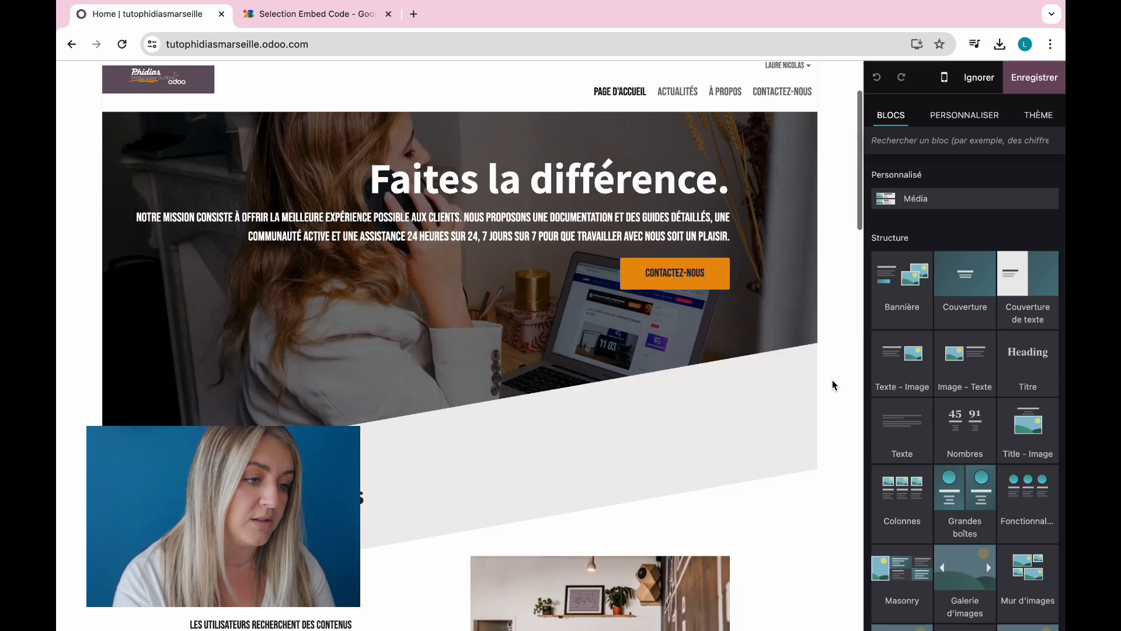
scroll(833, 384, down, 10)
scroll(831, 379, up, 8)
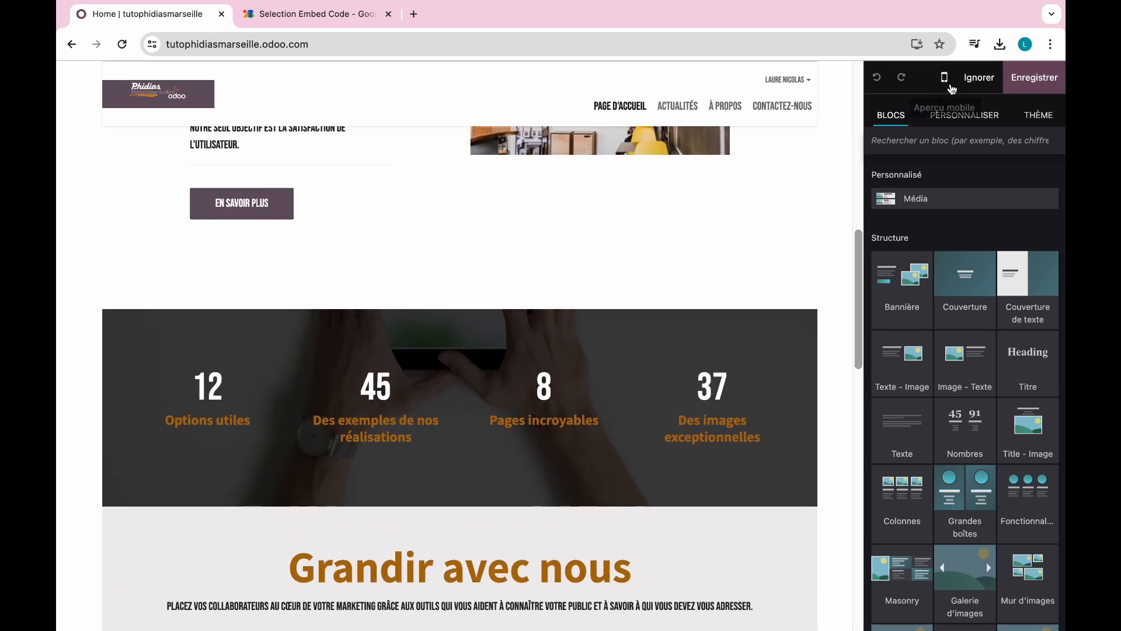
Step: Check in the mobile preview that the numbers section no longer shows
click(944, 80)
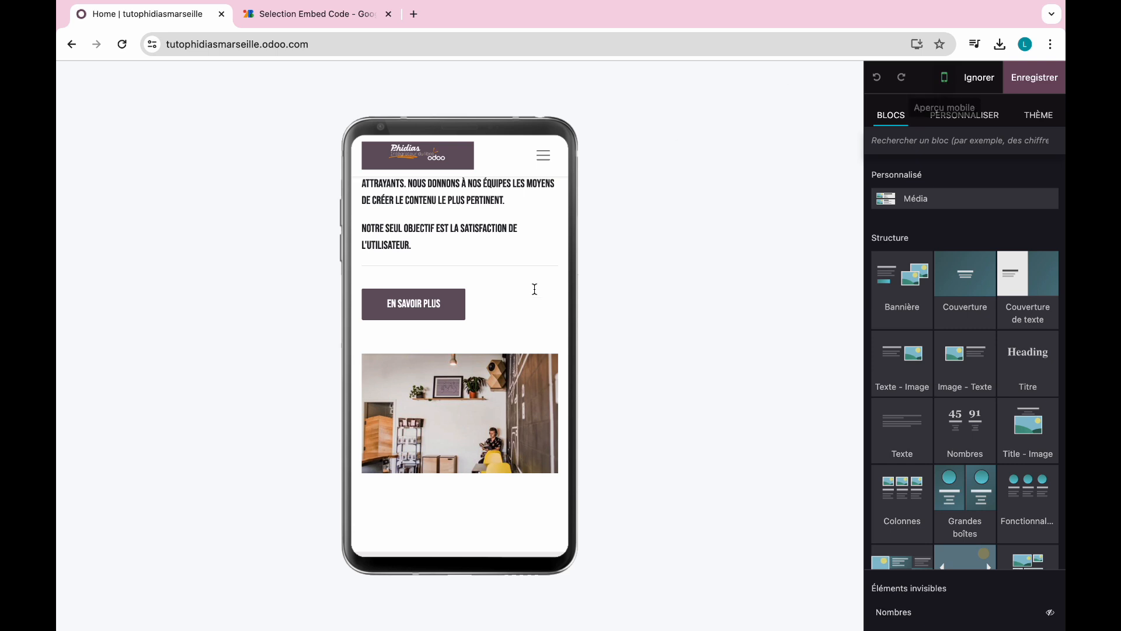
scroll(537, 385, down, 3)
scroll(537, 385, down, 10)
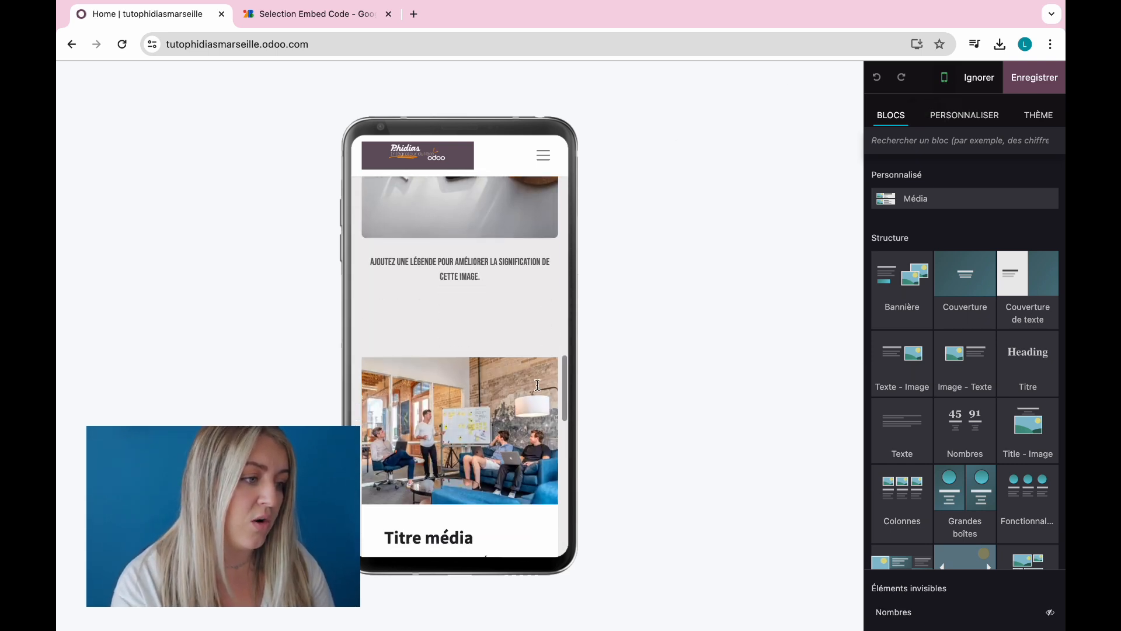
scroll(537, 386, up, 15)
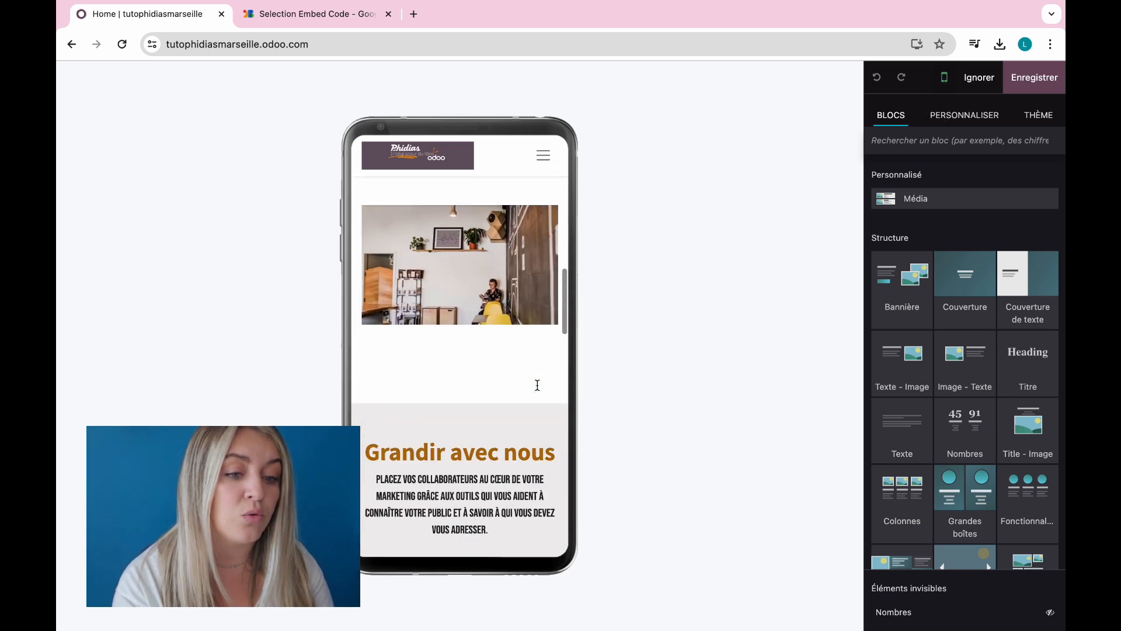
scroll(537, 385, down, 5)
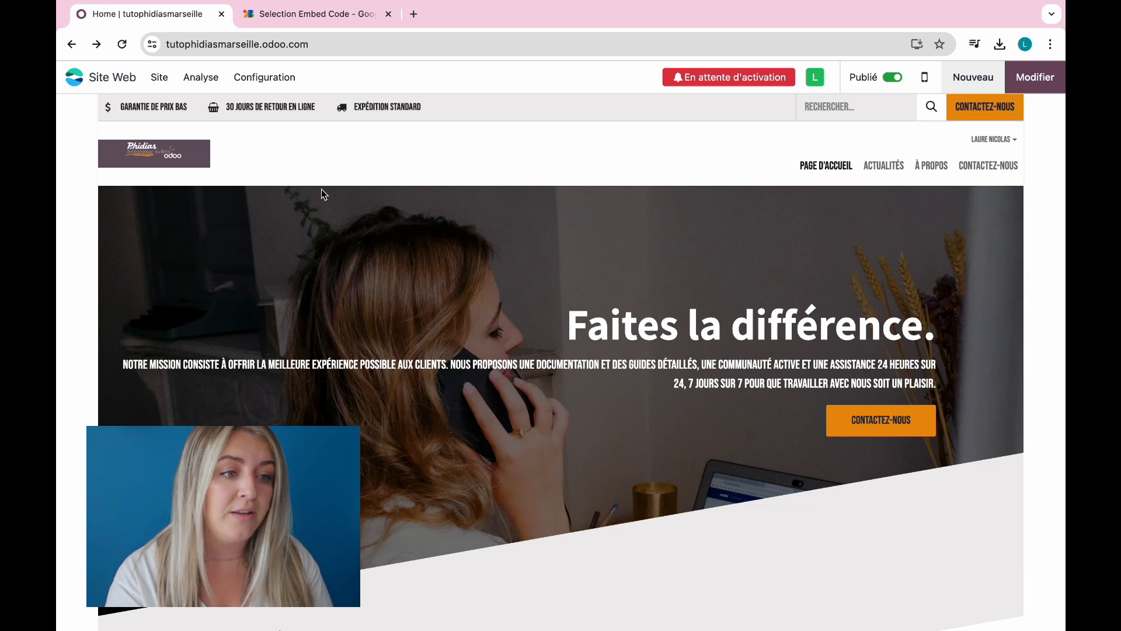
Step: Open the ACTUALITÉS blog page from the homepage navigation, showing no articles yet
scroll(558, 230, down, 15)
scroll(558, 230, up, 8)
scroll(558, 230, down, 10)
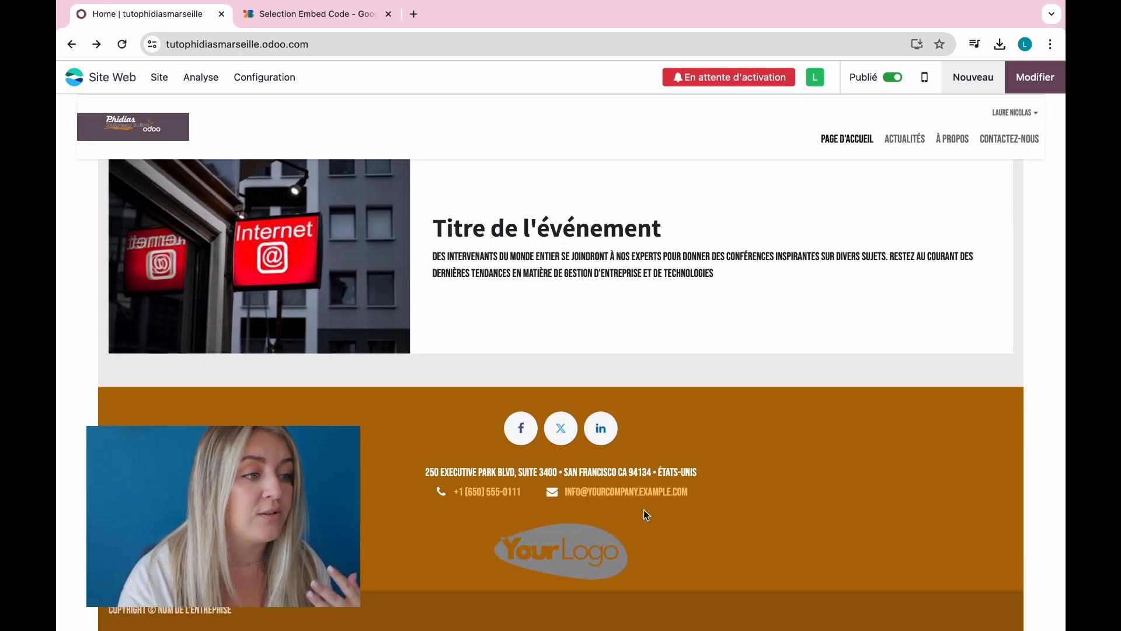
scroll(582, 525, up, 20)
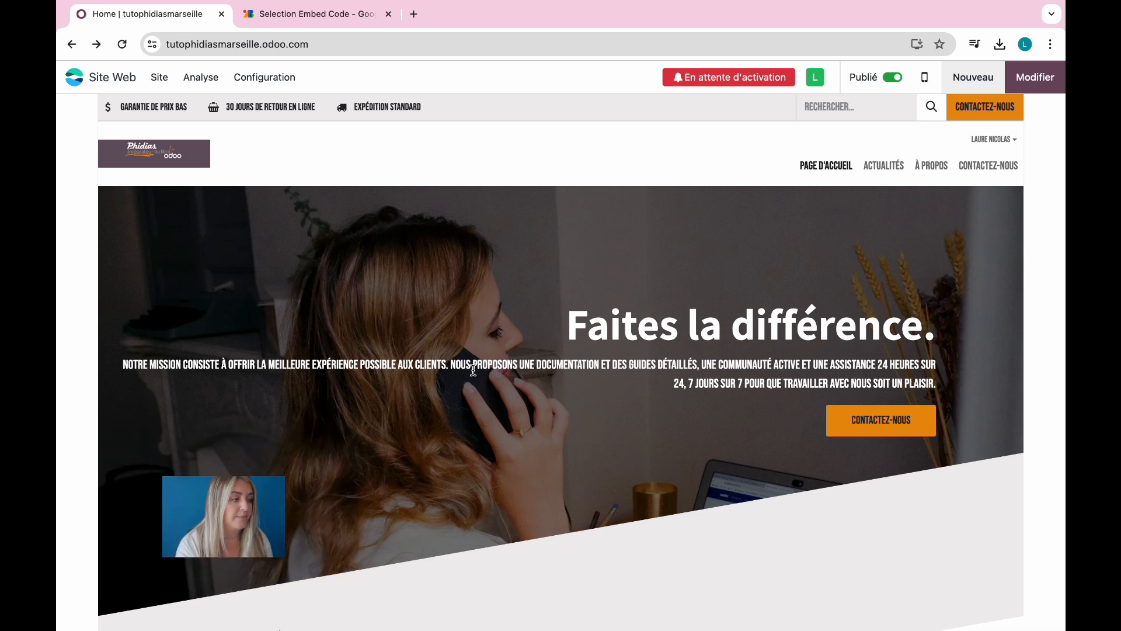
click(893, 169)
scroll(701, 338, down, 2)
scroll(700, 332, up, 2)
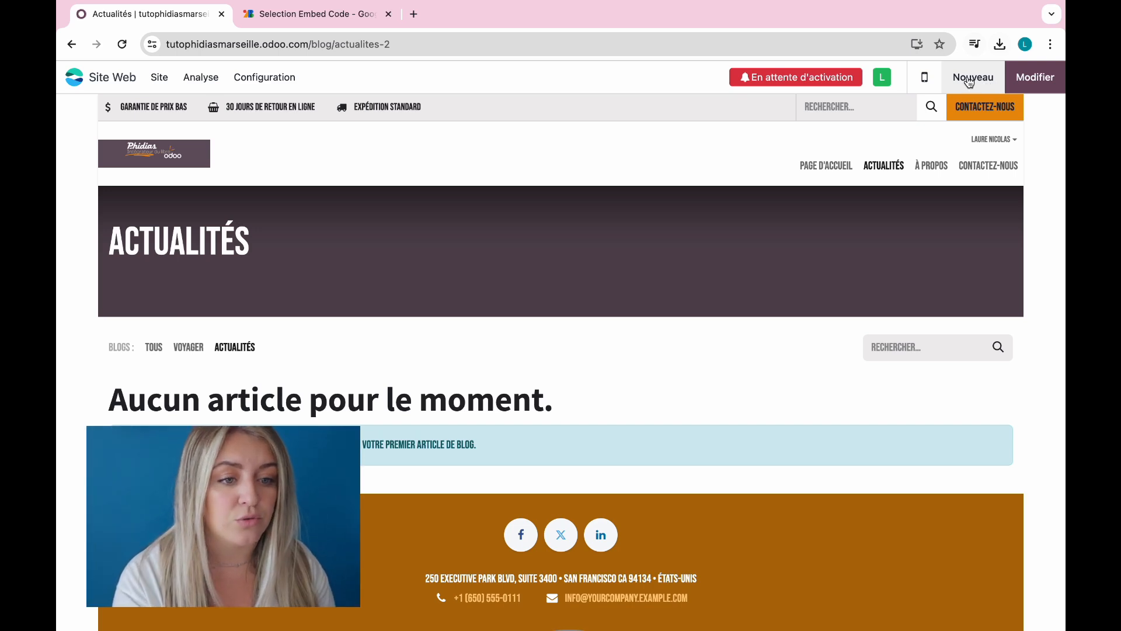
Step: Create a new blog article titled 'Tuto Site Web' and open it in the editor
click(969, 81)
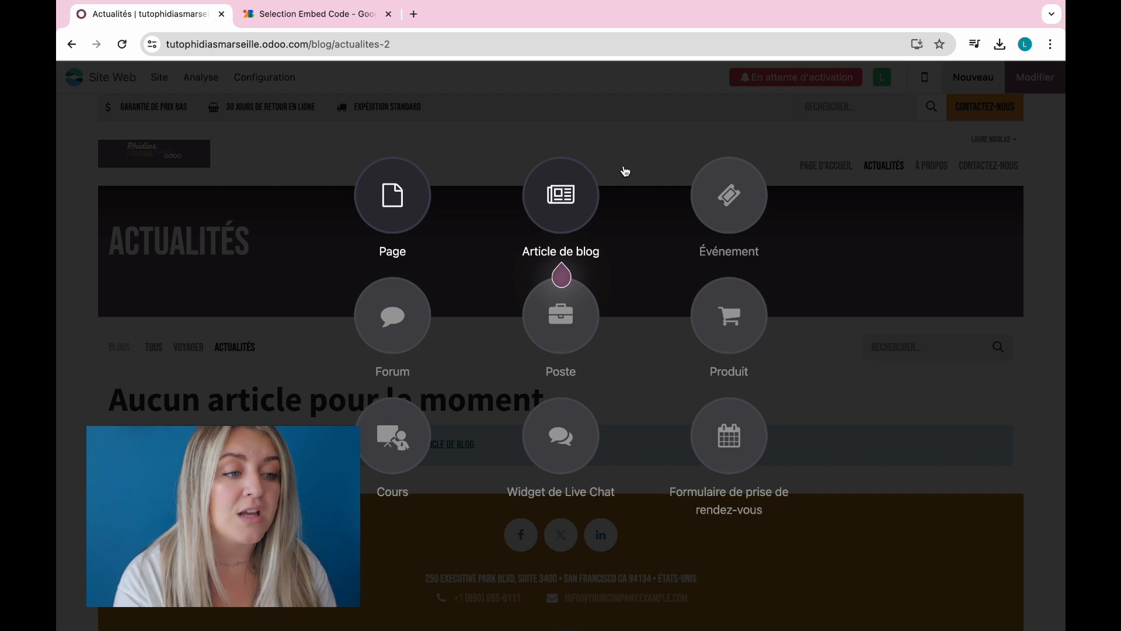
click(561, 257)
click(432, 351)
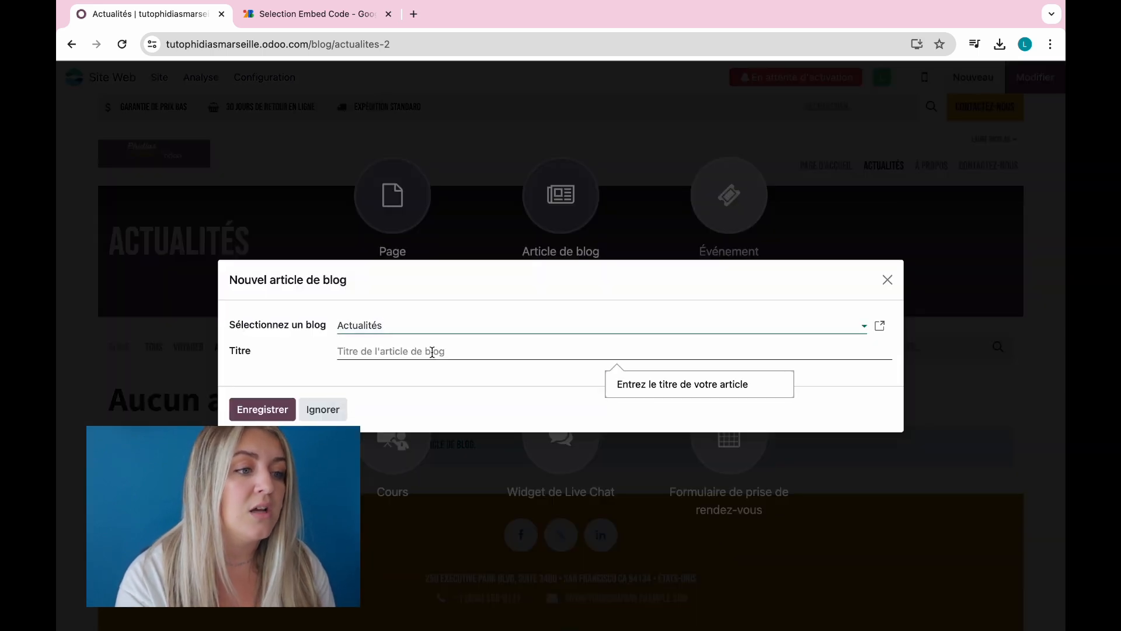
text(Tuto Site Web)
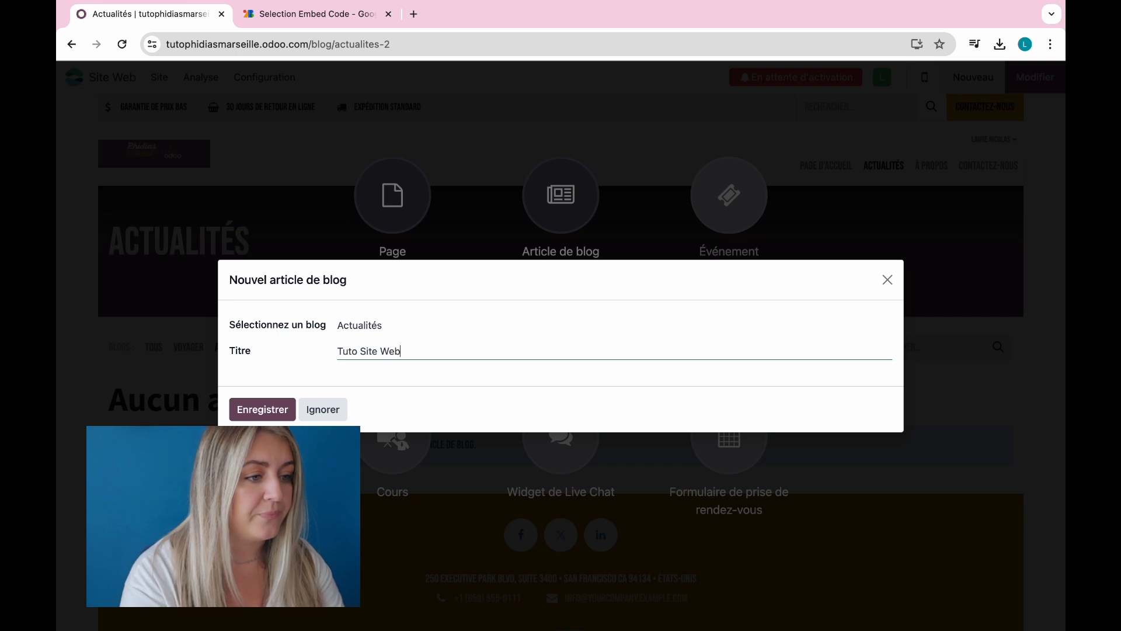
click(263, 409)
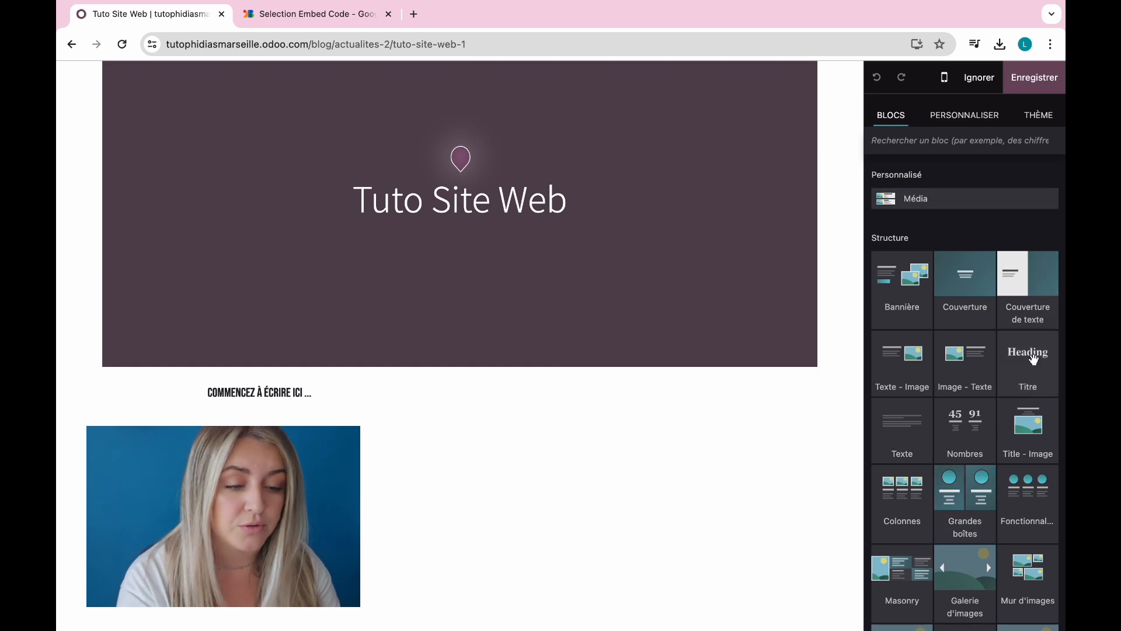
Step: Add a Titre heading, a three-card Colonnes section and a Texte block to the article
drag(1034, 369, 633, 408)
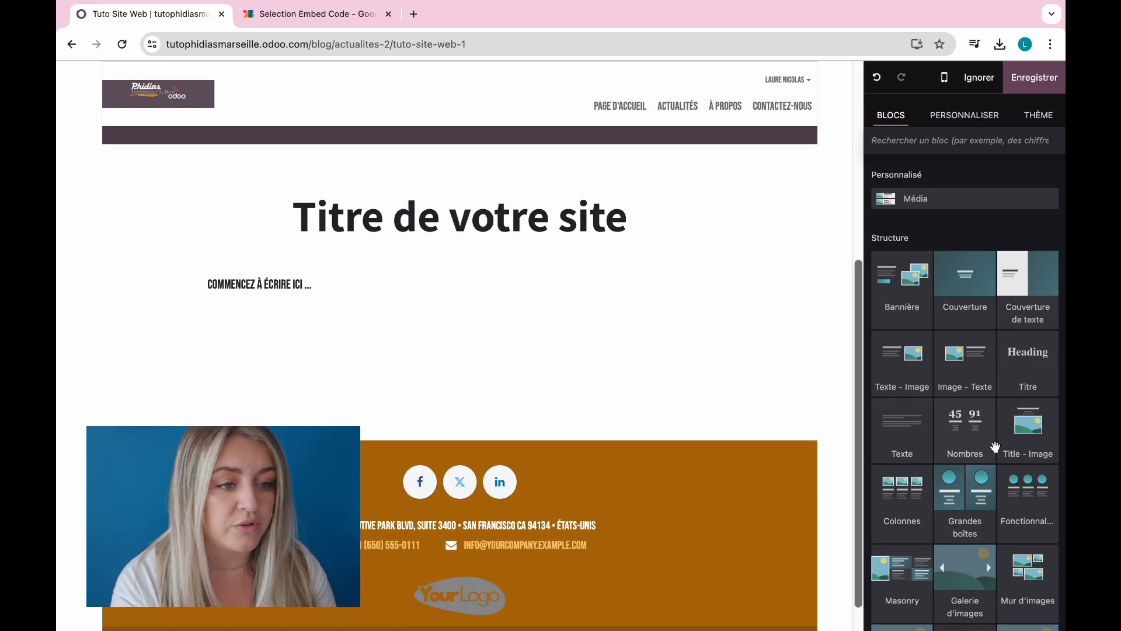
drag(911, 502, 522, 284)
scroll(916, 469, down, 7)
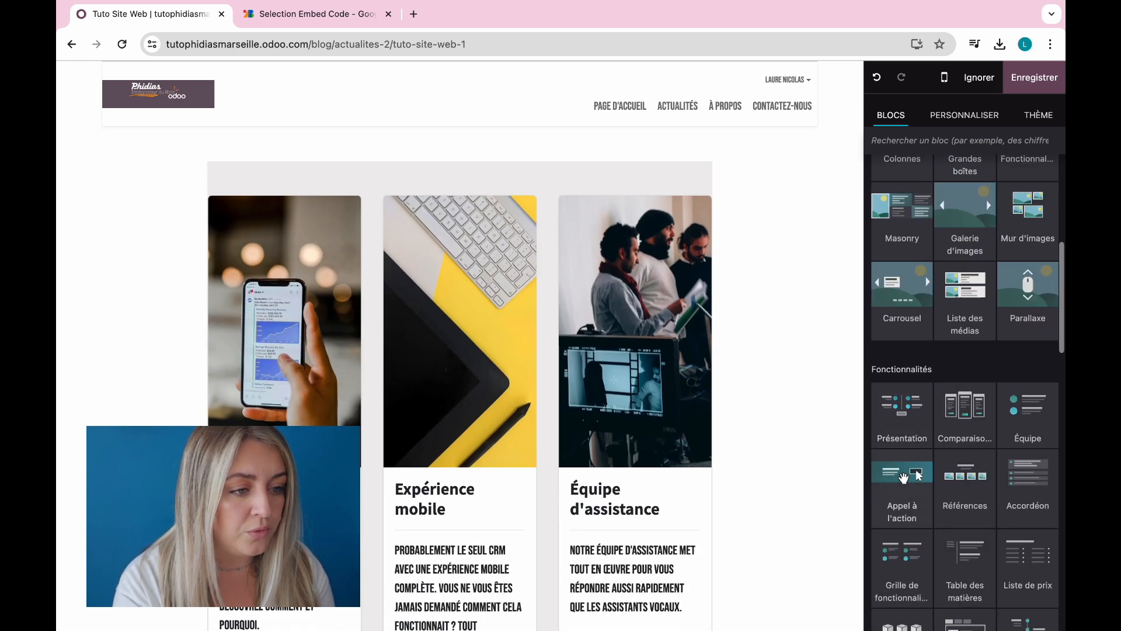
scroll(904, 478, up, 7)
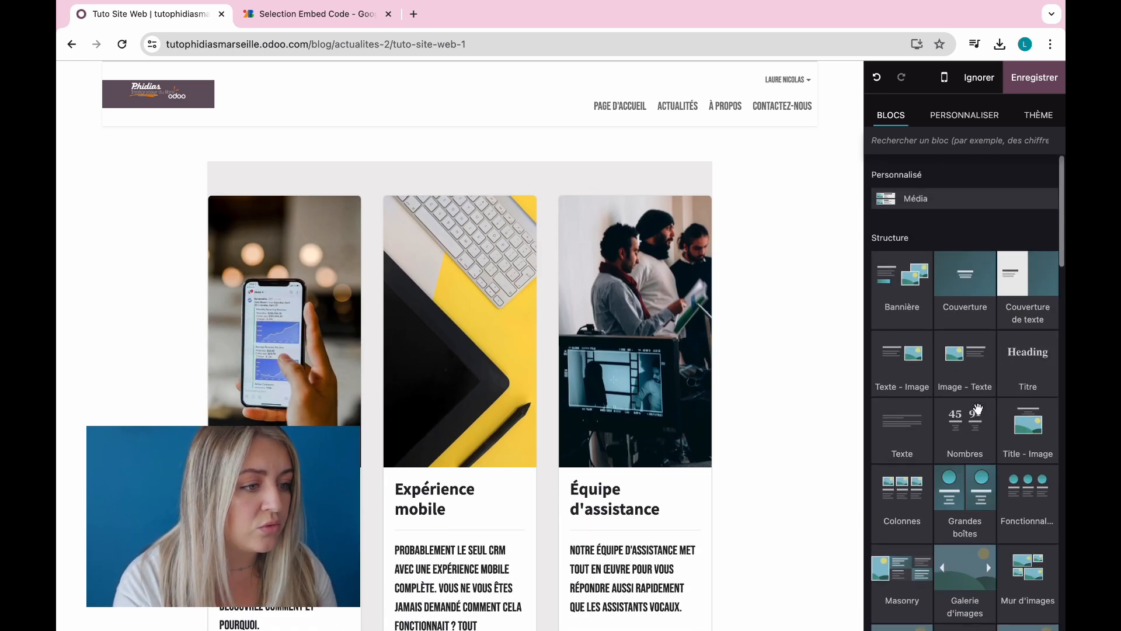
drag(898, 431, 607, 559)
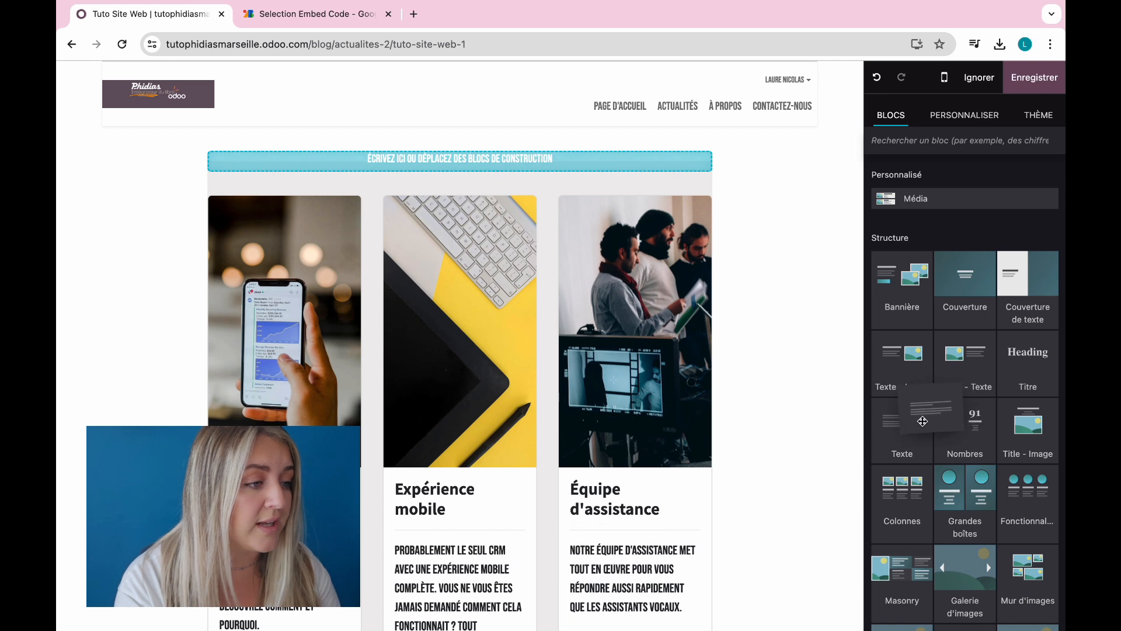
Step: Add another text block, a Nombres counters band, a Ligne du temps timeline and an Étapes section
scroll(644, 550, down, 6)
drag(902, 429, 619, 359)
drag(957, 426, 467, 402)
scroll(963, 409, down, 8)
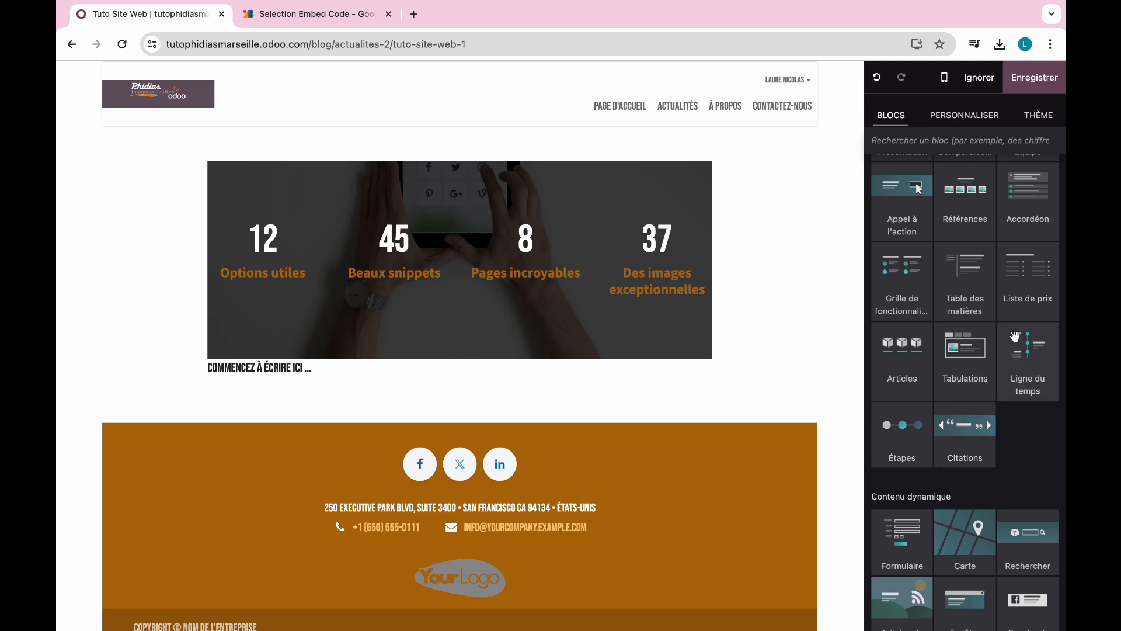
drag(1024, 357, 446, 388)
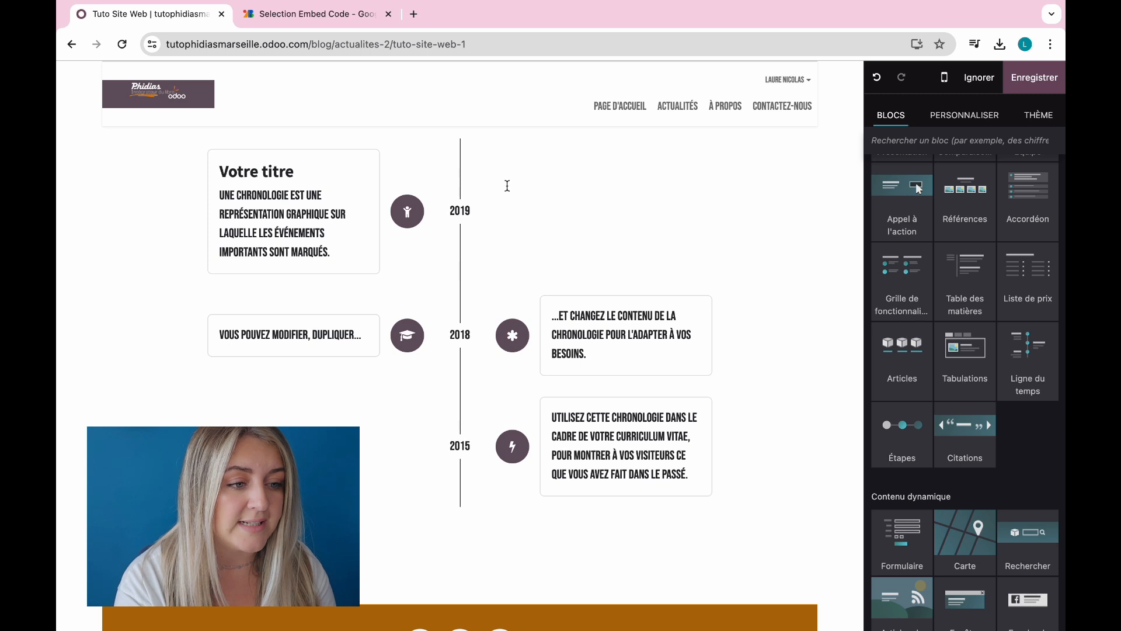
scroll(928, 435, down, 5)
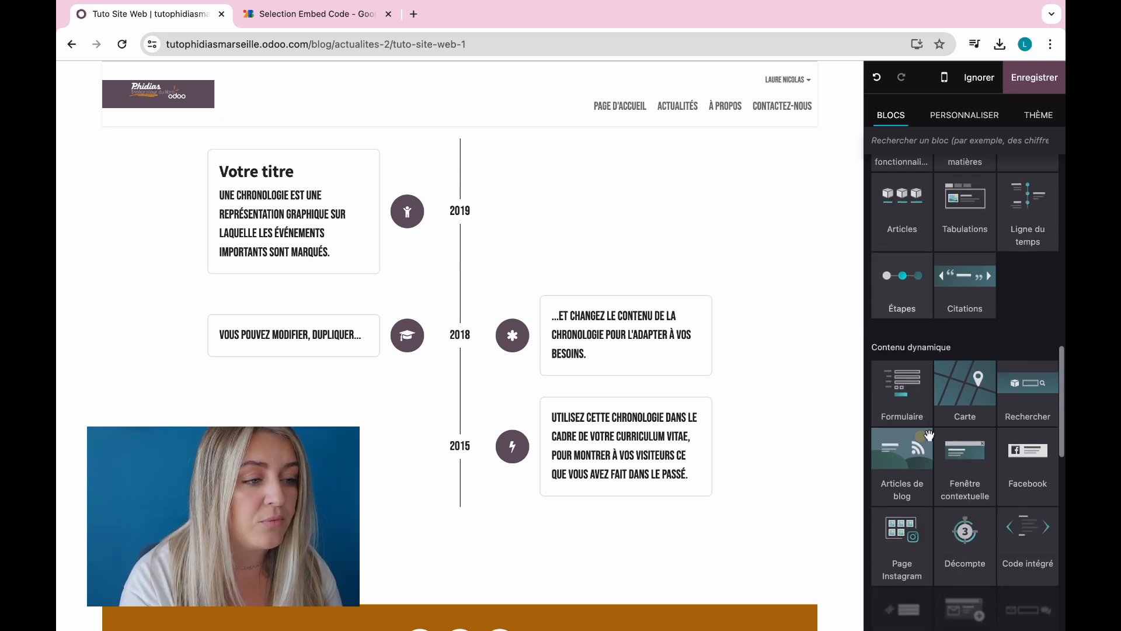
drag(904, 292, 537, 554)
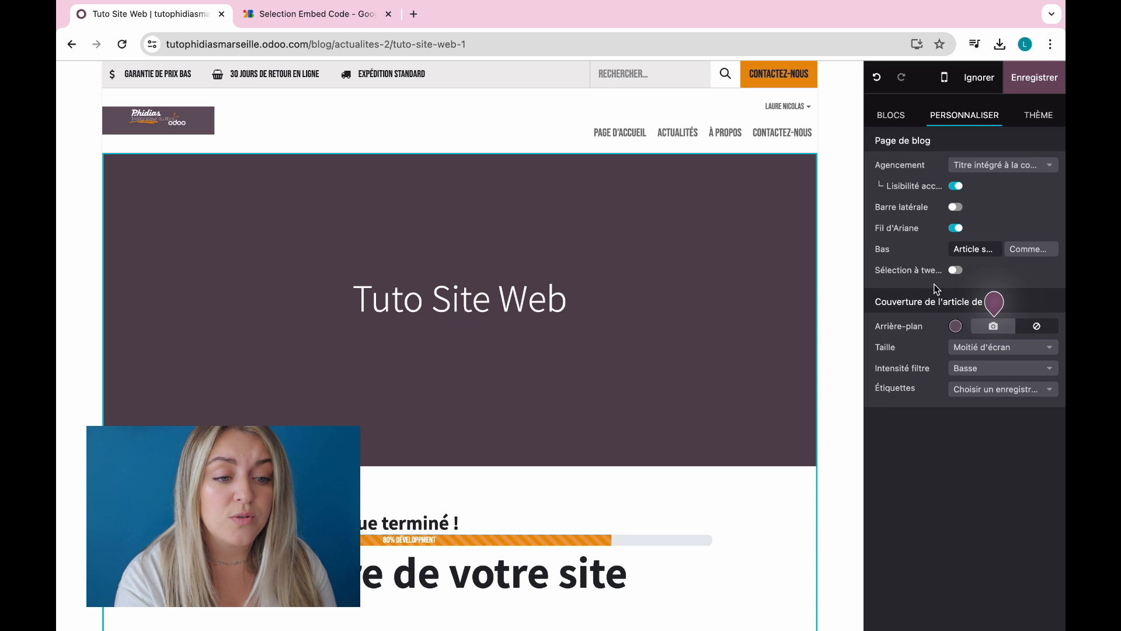
Step: Try an Undraw 'site web' illustration as the article cover, then discard all unsaved edits
click(955, 326)
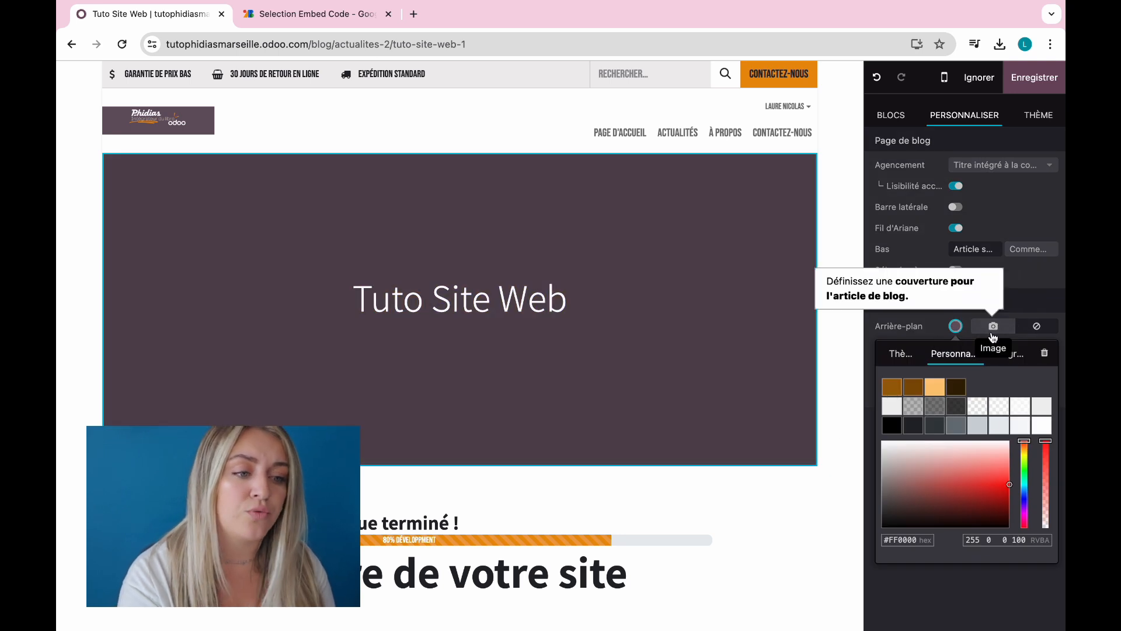
click(993, 326)
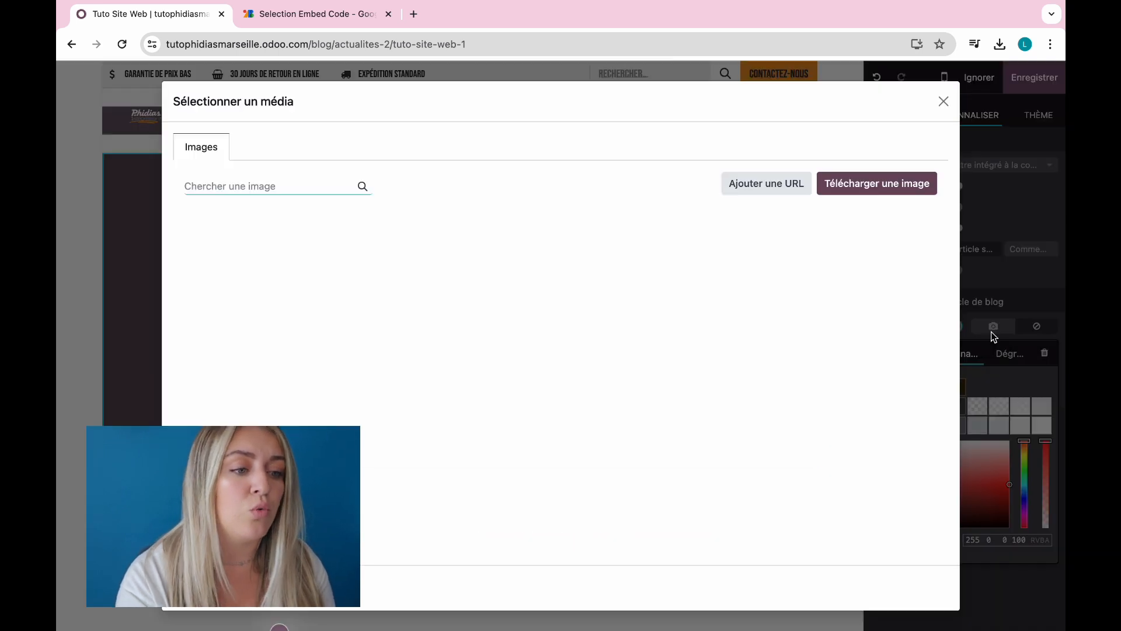
text(site web)
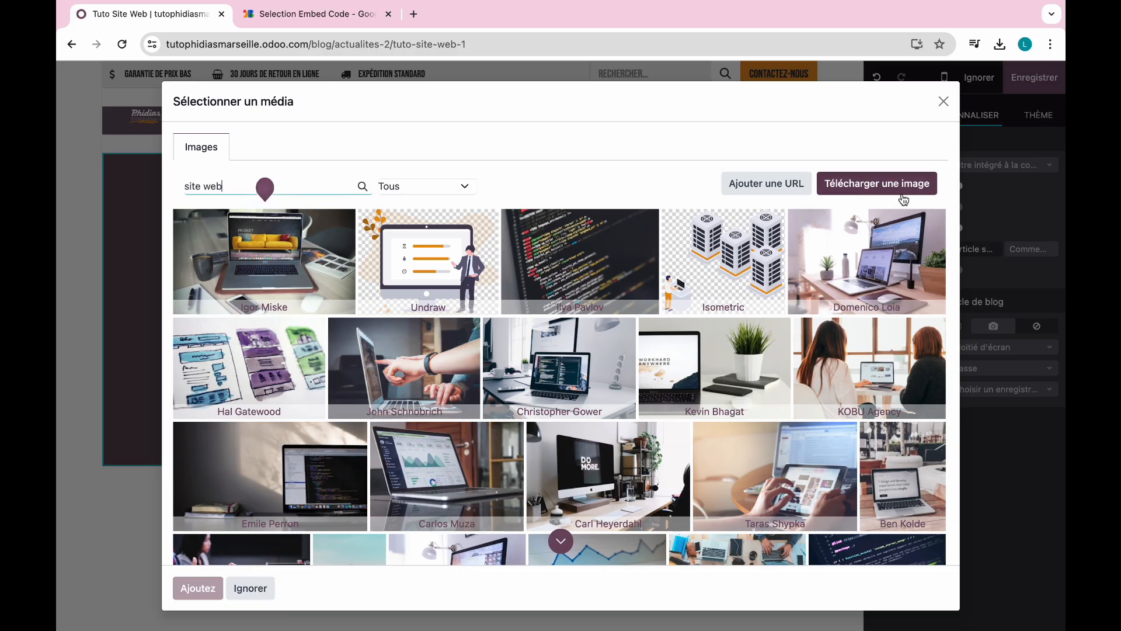
click(884, 185)
click(964, 538)
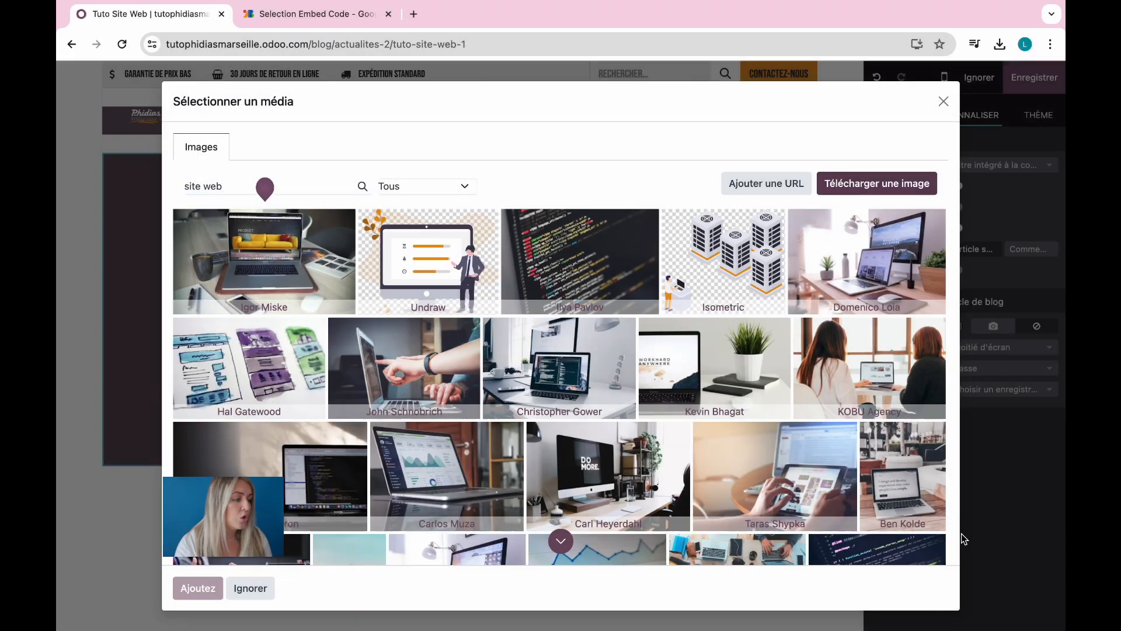
click(433, 286)
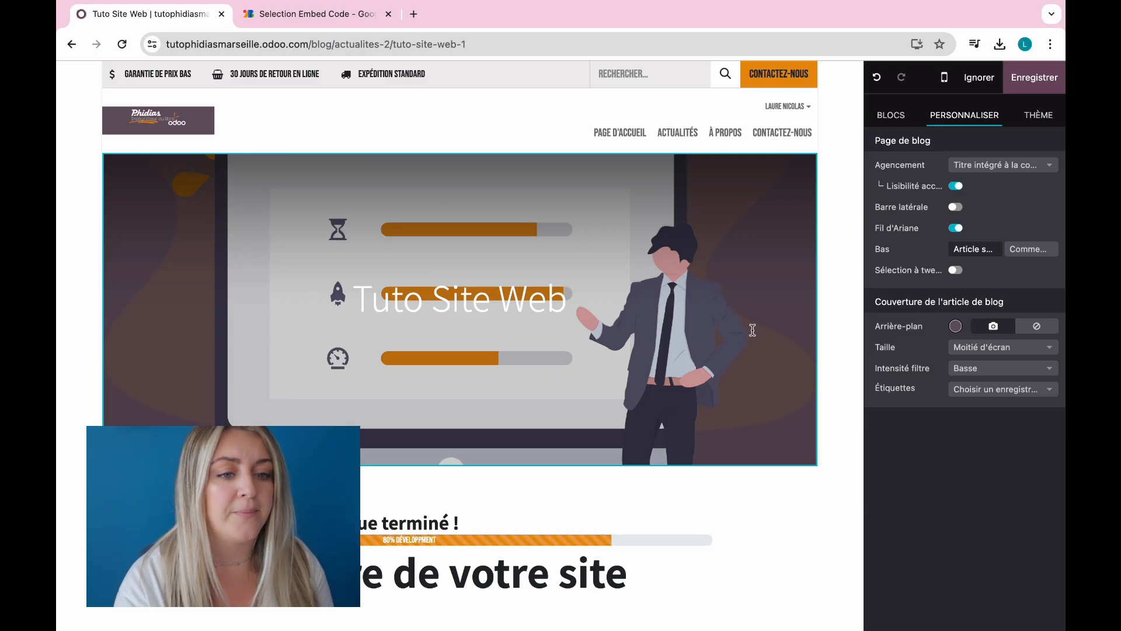
click(976, 82)
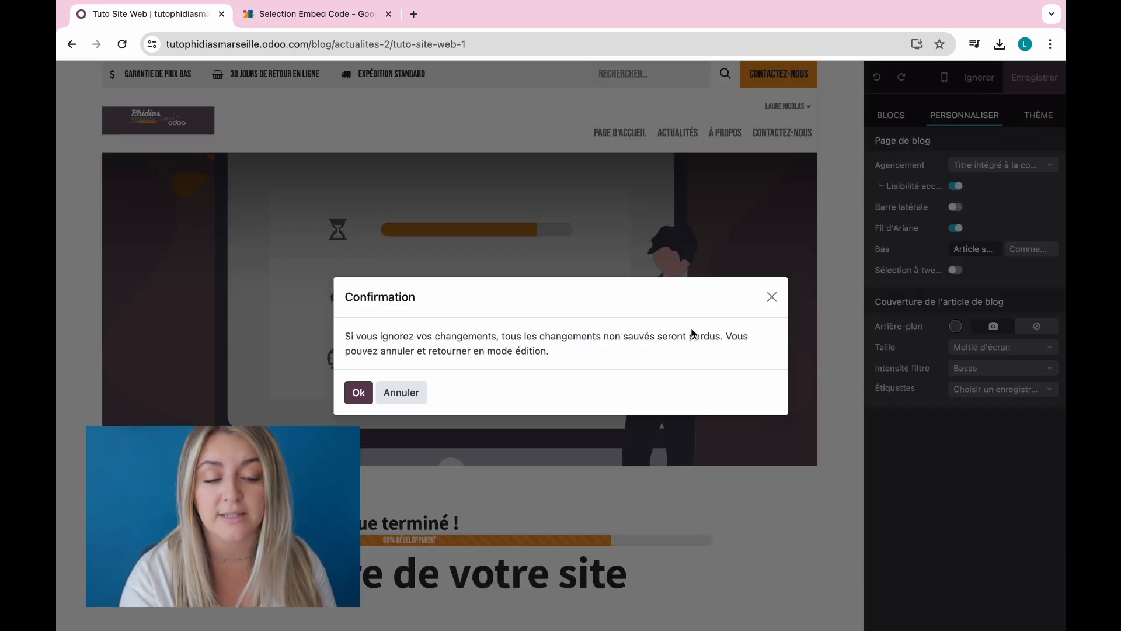
click(364, 402)
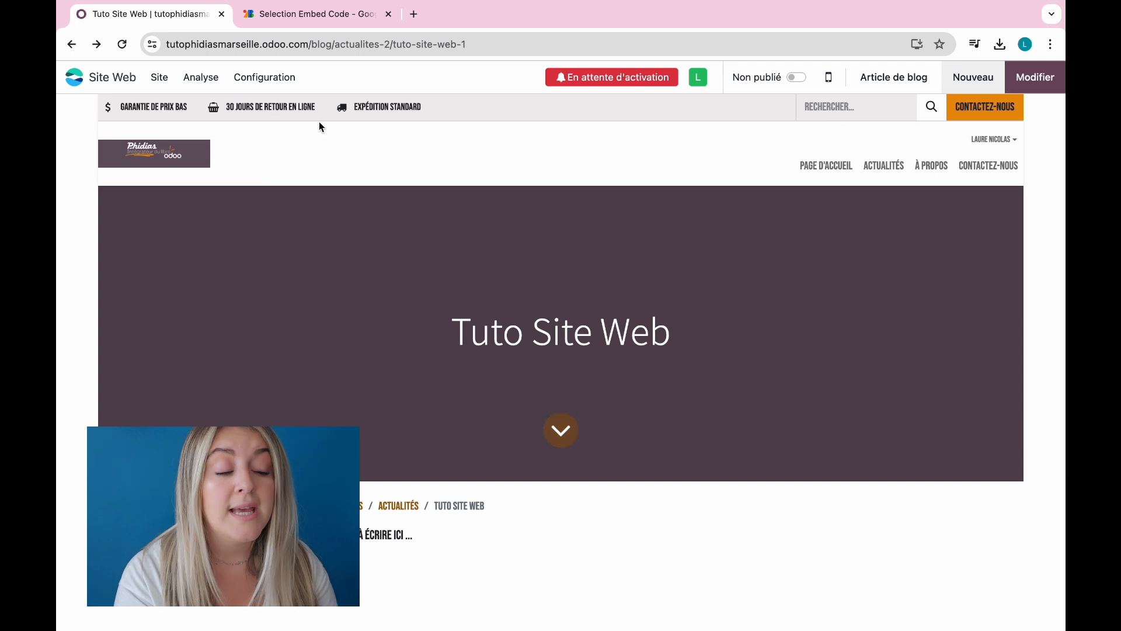
Step: Return home and use the menu editor to move Actualités after Contactez-nous, then save
click(823, 178)
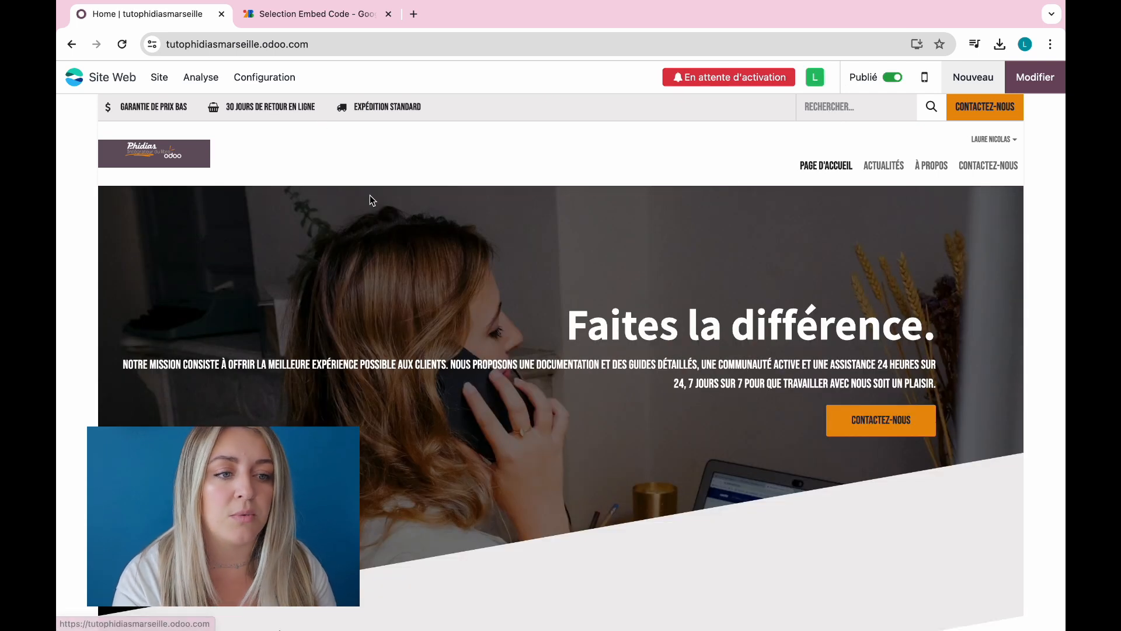
click(154, 80)
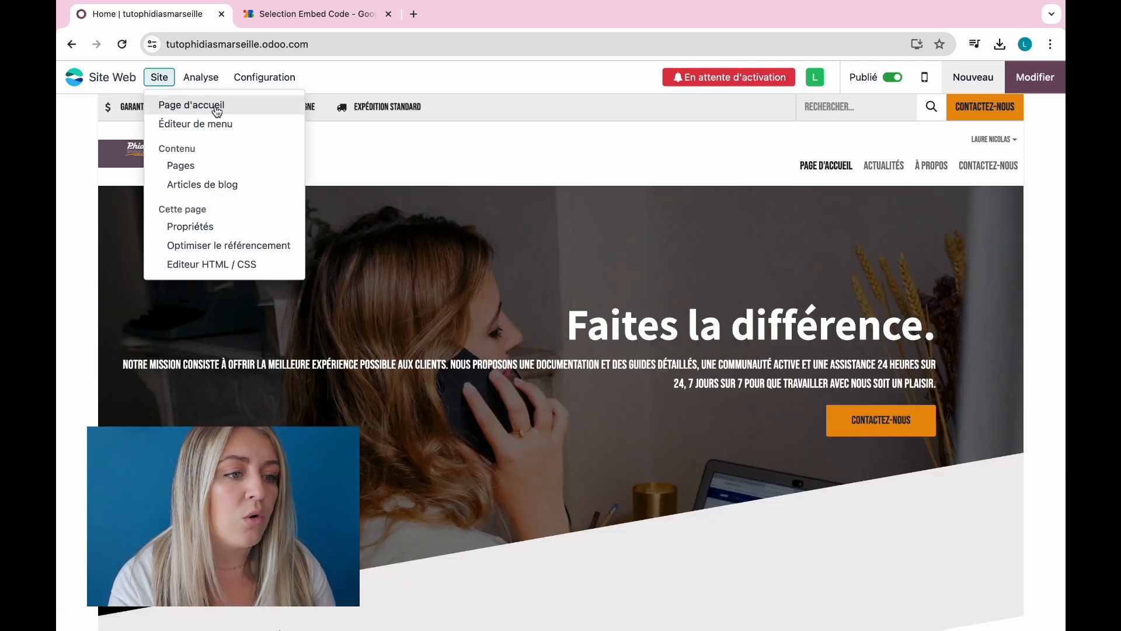
click(259, 127)
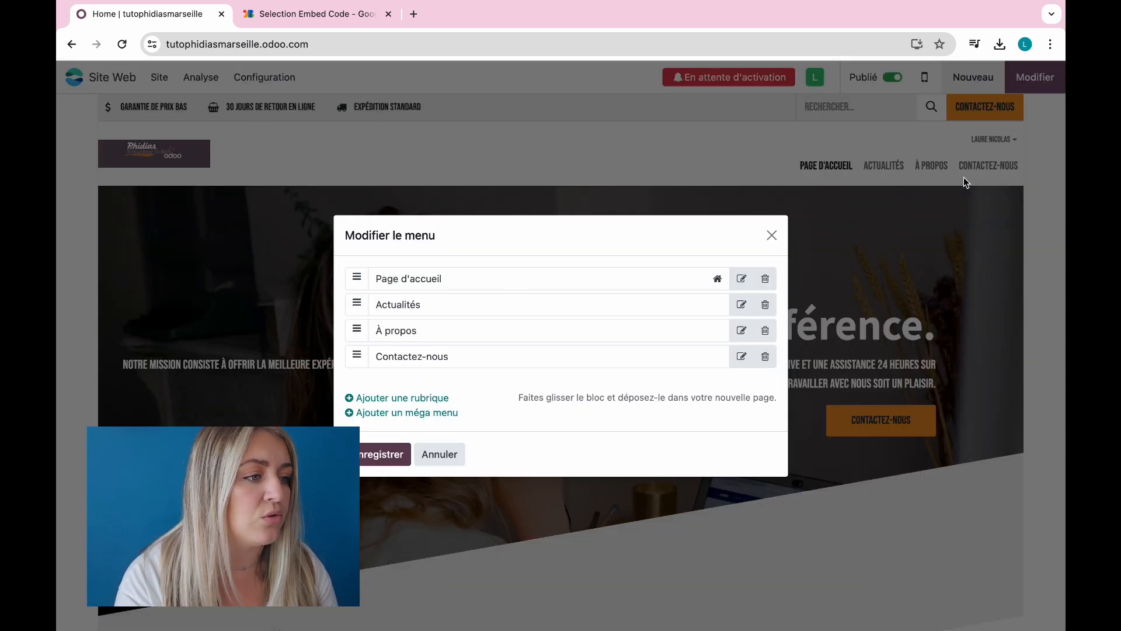
drag(354, 303, 354, 369)
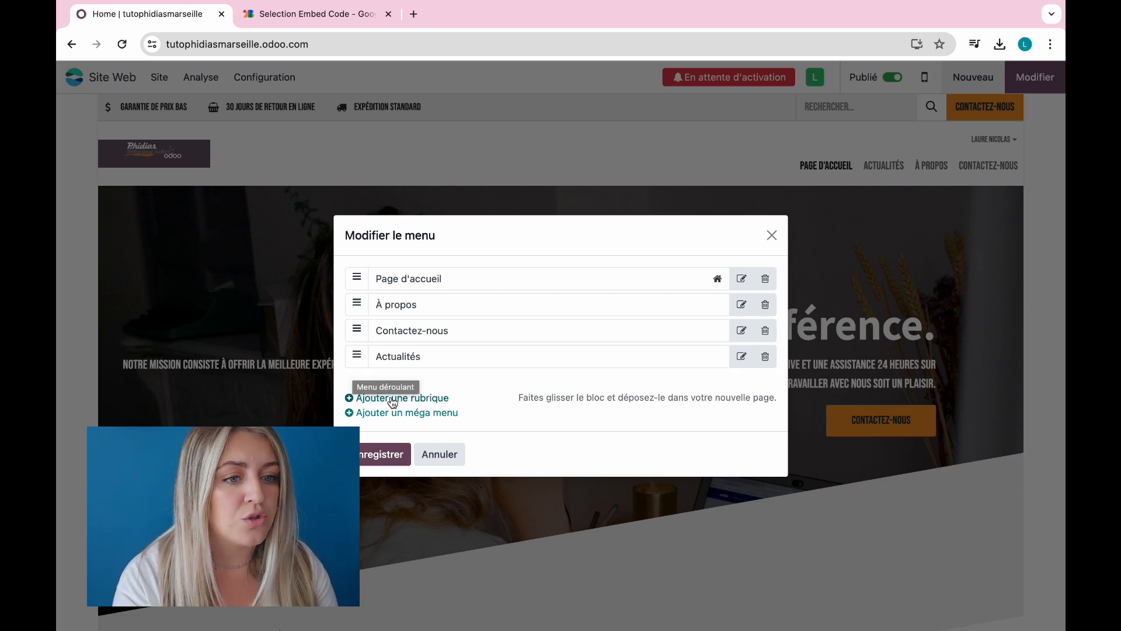
click(373, 454)
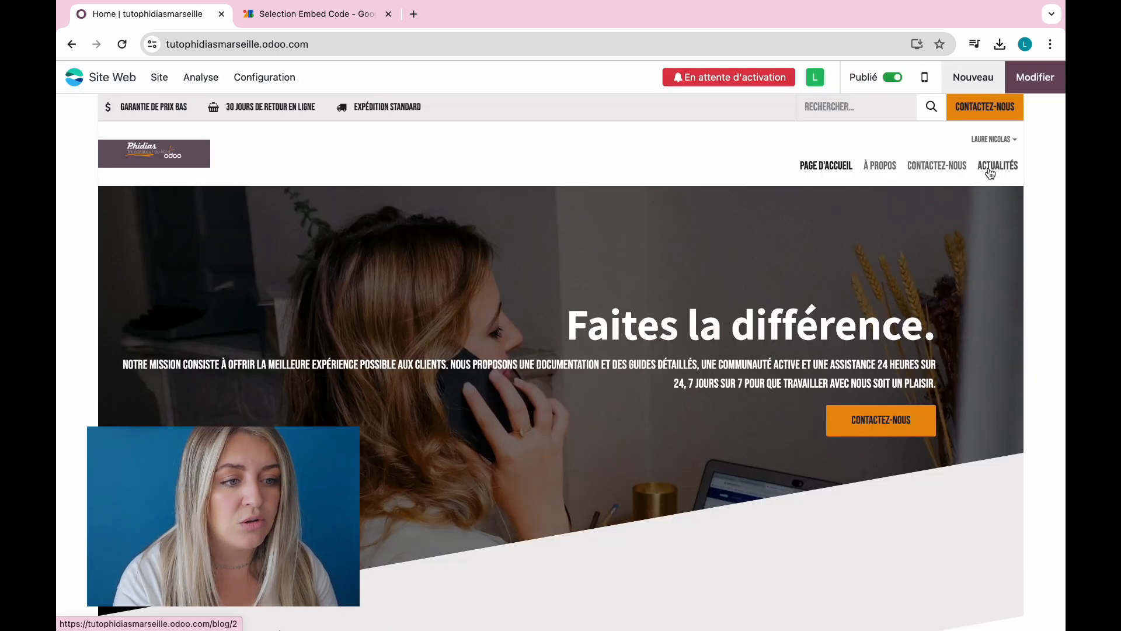
click(163, 76)
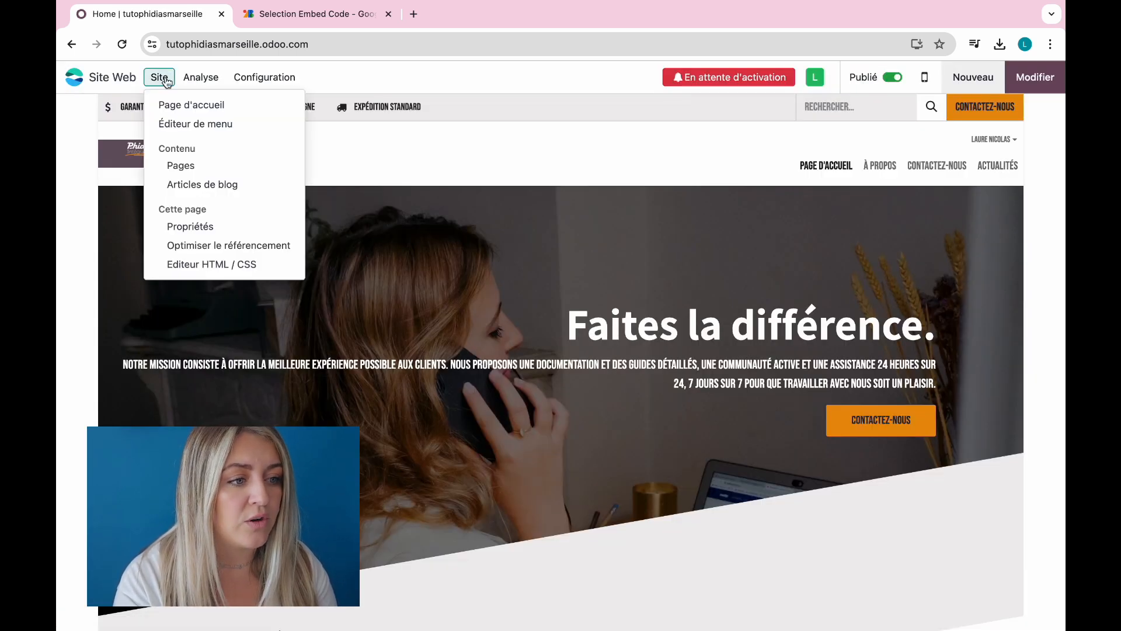
Step: Open the Home row from Pages du site web and view its Optimiser le référencement settings
click(218, 167)
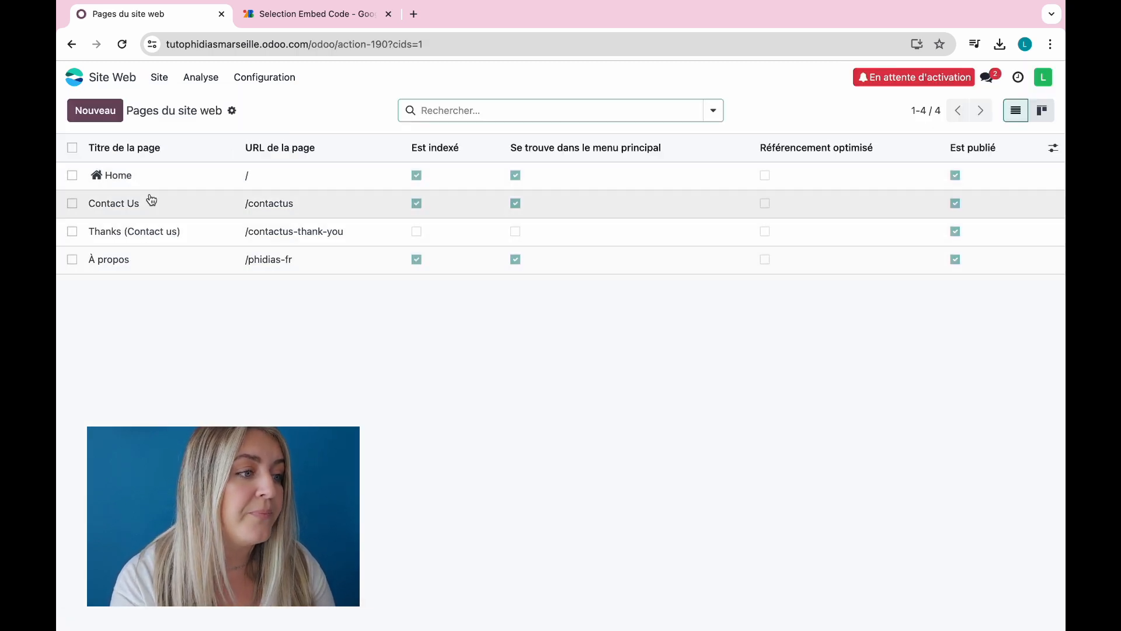
click(159, 77)
click(144, 176)
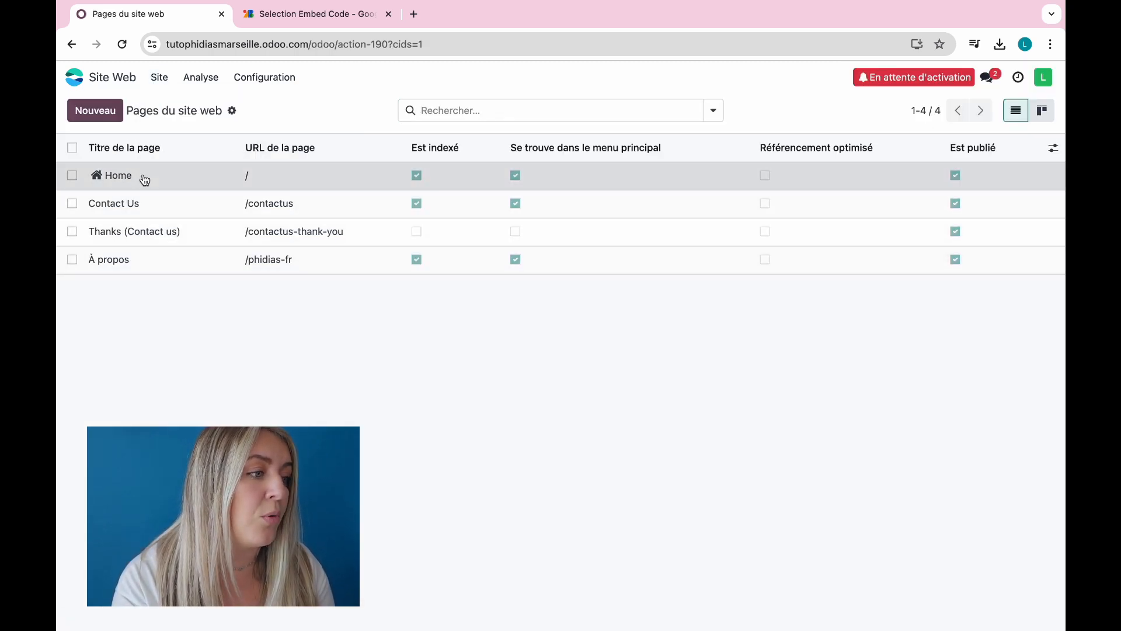
click(161, 79)
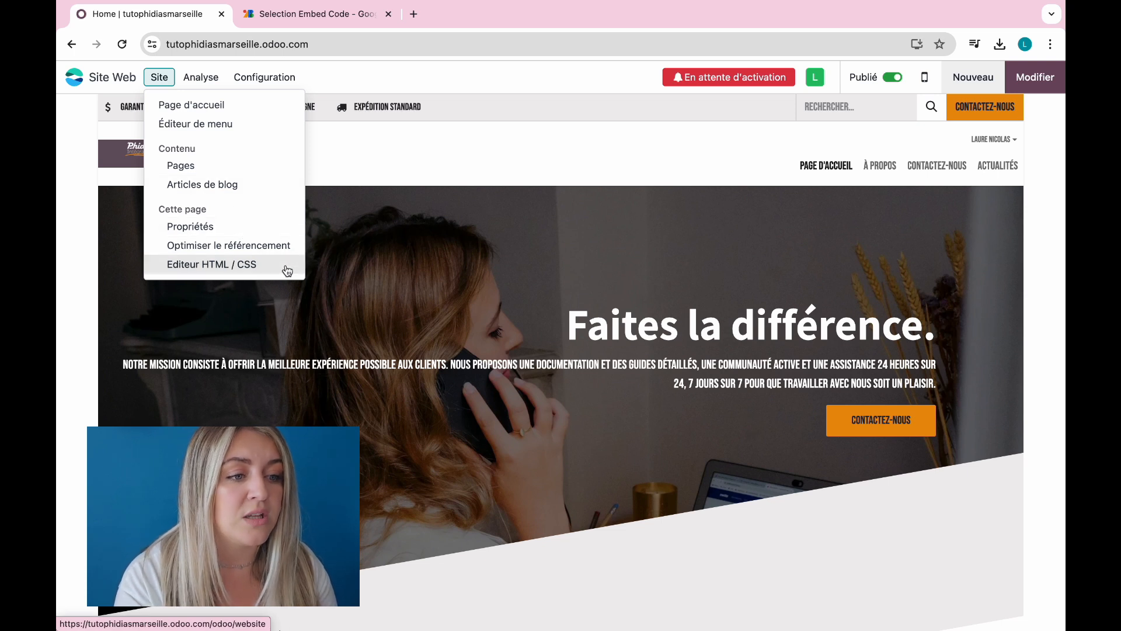
click(276, 251)
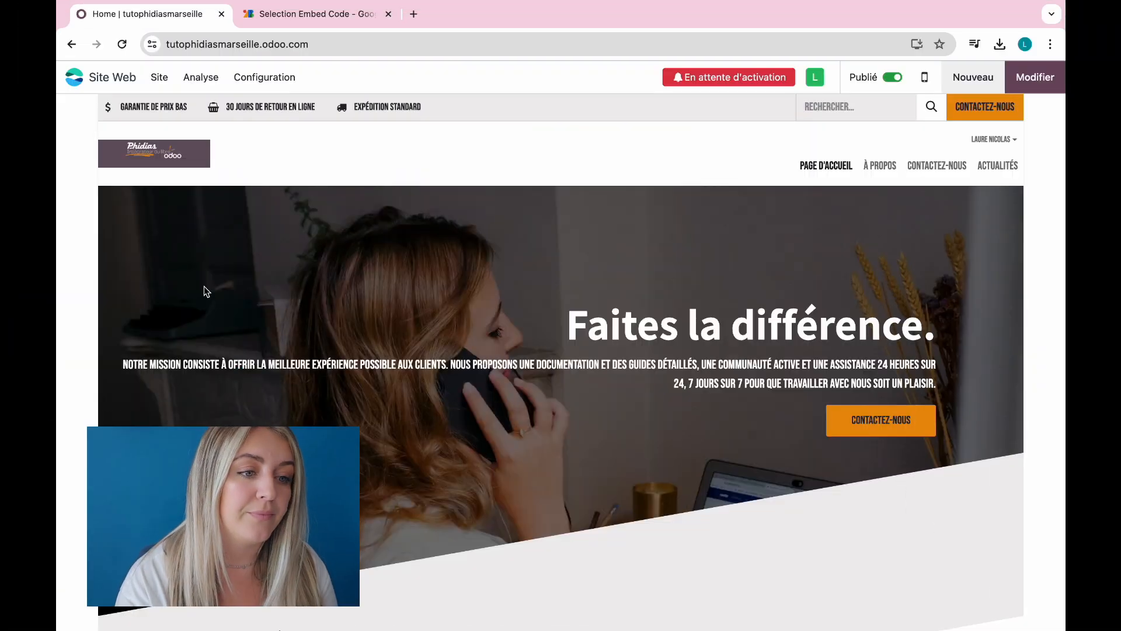
Step: Check the Visiteurs analytics list, then return to the site and on to the Odoo apps screen
click(198, 83)
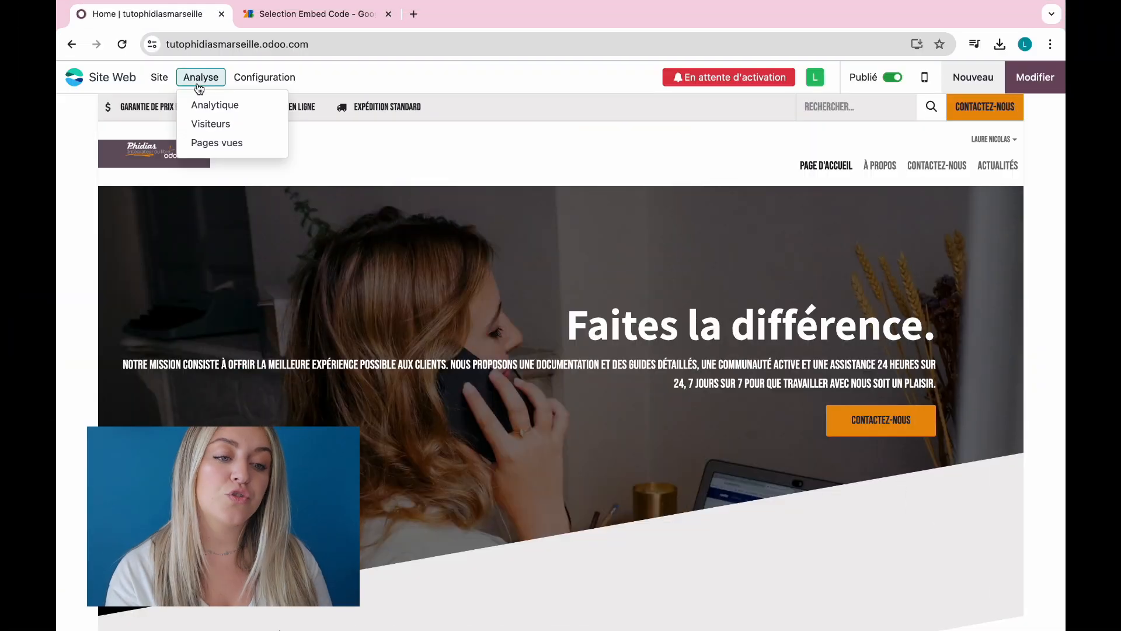
click(243, 123)
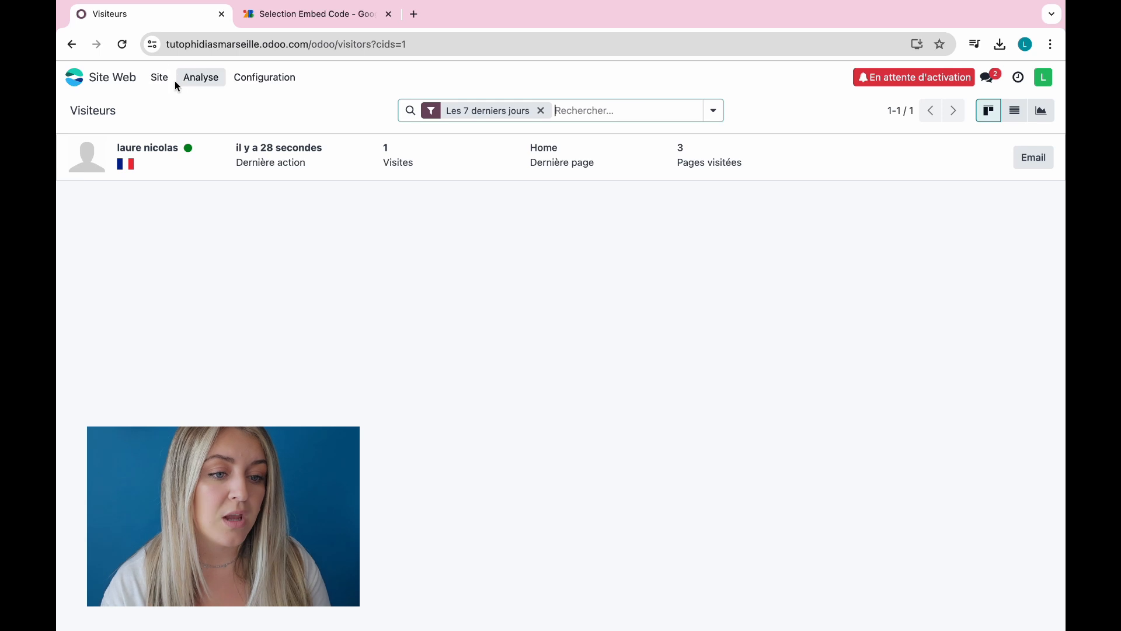
click(82, 82)
click(79, 87)
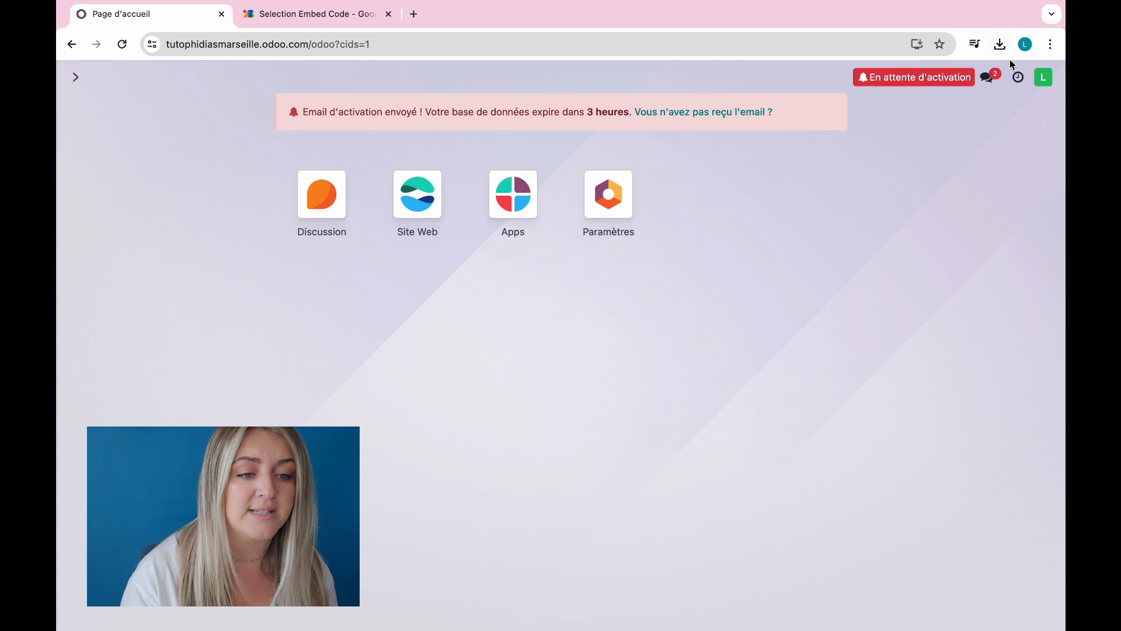
click(1019, 89)
click(991, 78)
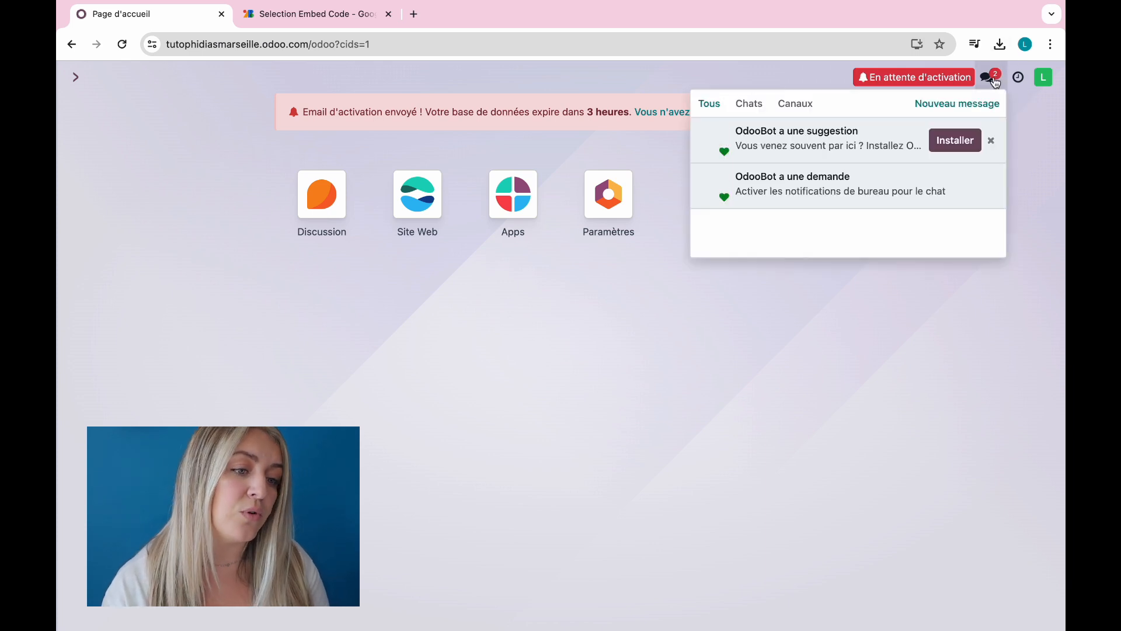
click(994, 81)
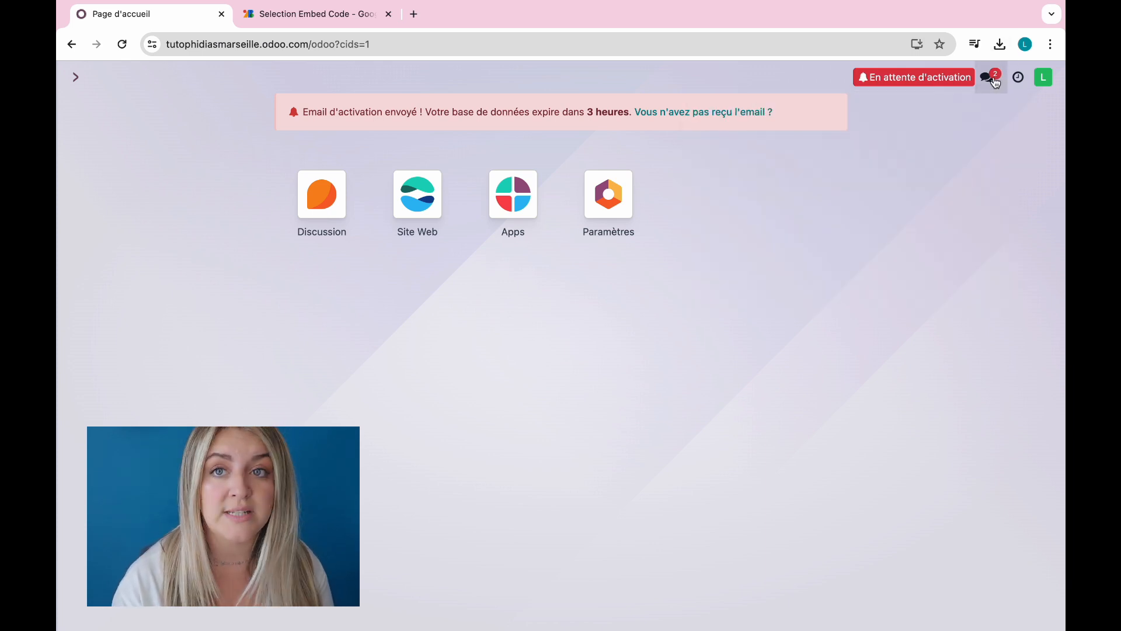
click(1043, 82)
click(734, 271)
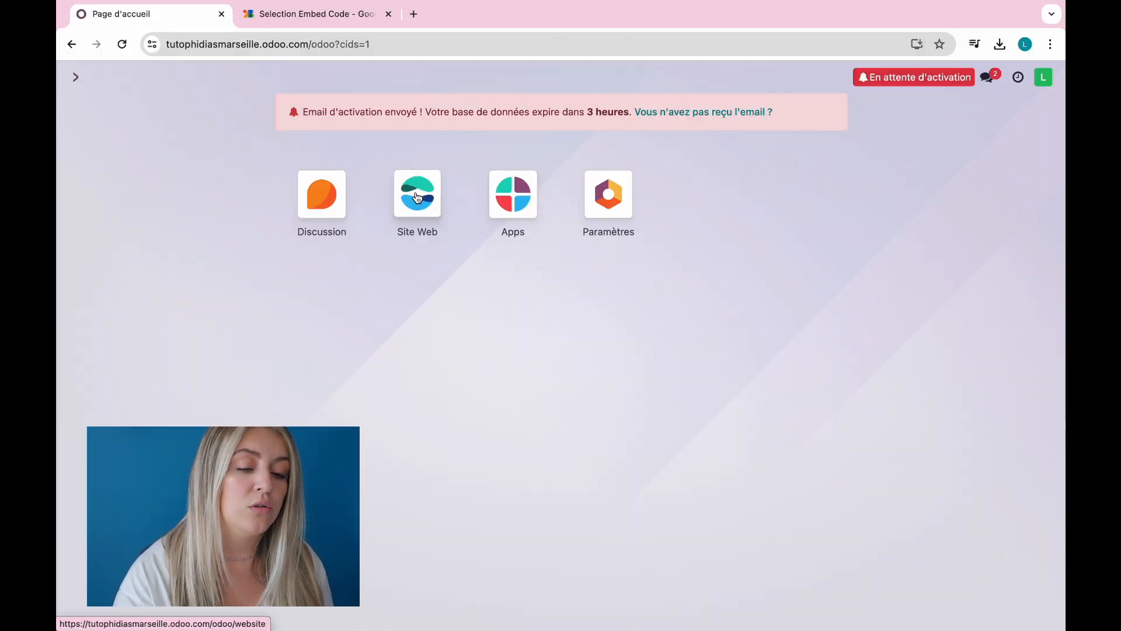
Step: Open the Website app and start creating a new page
click(417, 196)
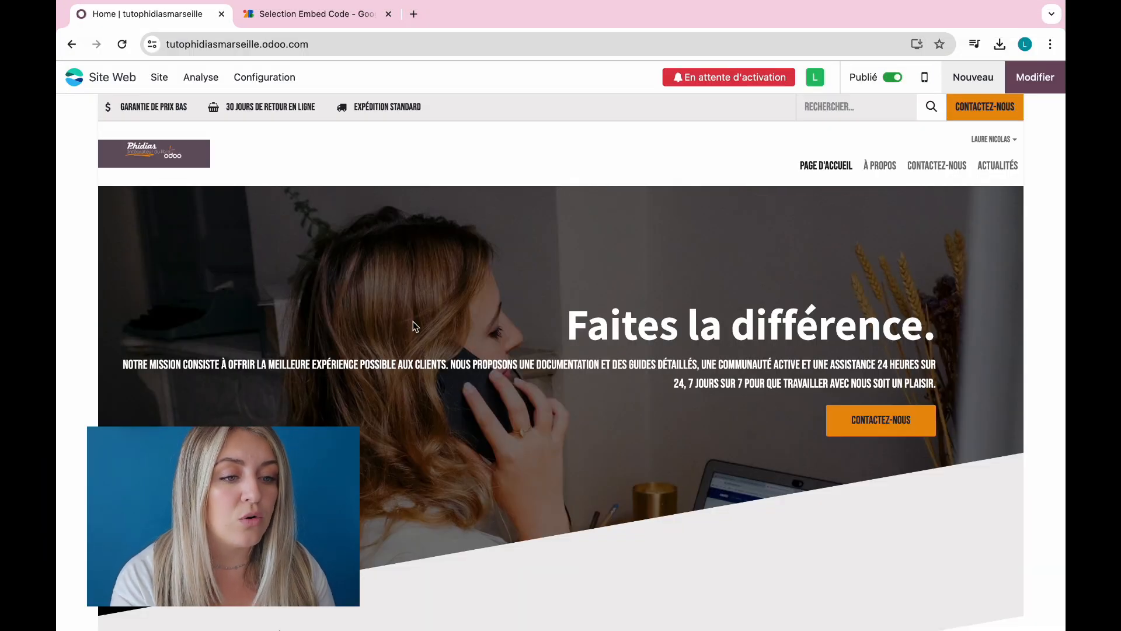
scroll(447, 429, down, 20)
scroll(447, 429, up, 10)
scroll(447, 433, up, 15)
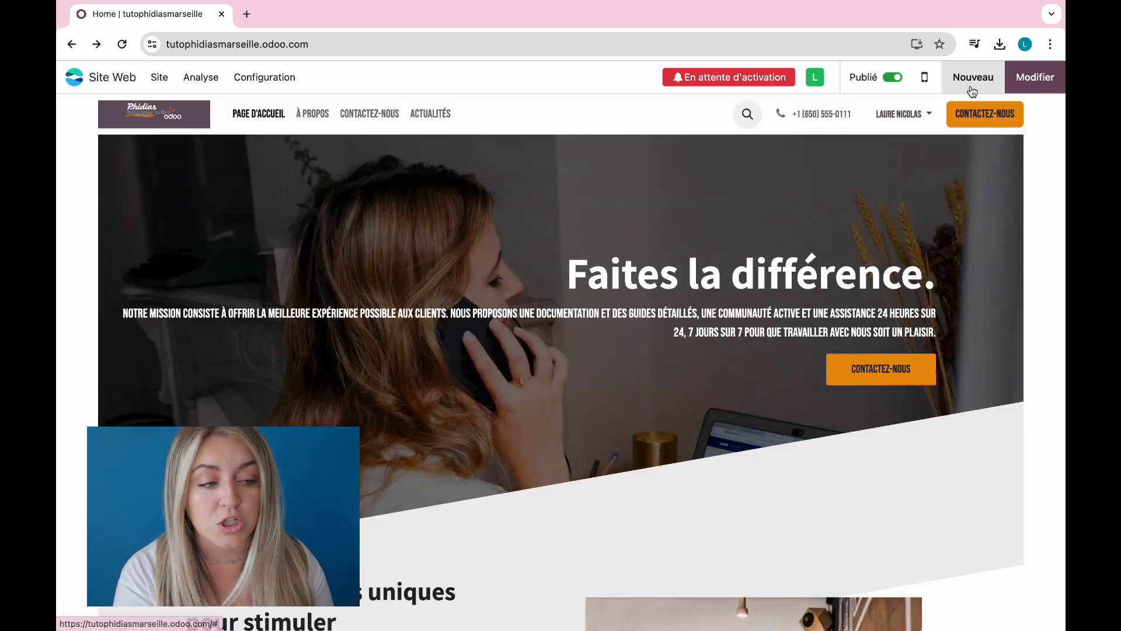
click(970, 86)
click(384, 217)
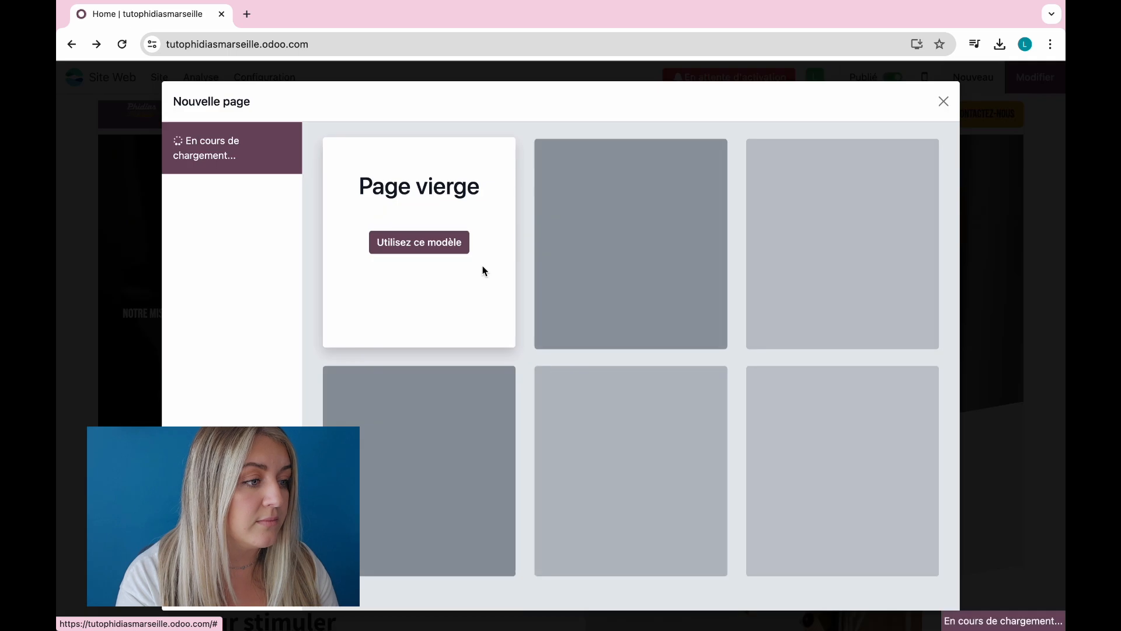
Step: Create the Phidias page from the 'Améliorez votre marque avec nous' homepage template
scroll(677, 290, down, 3)
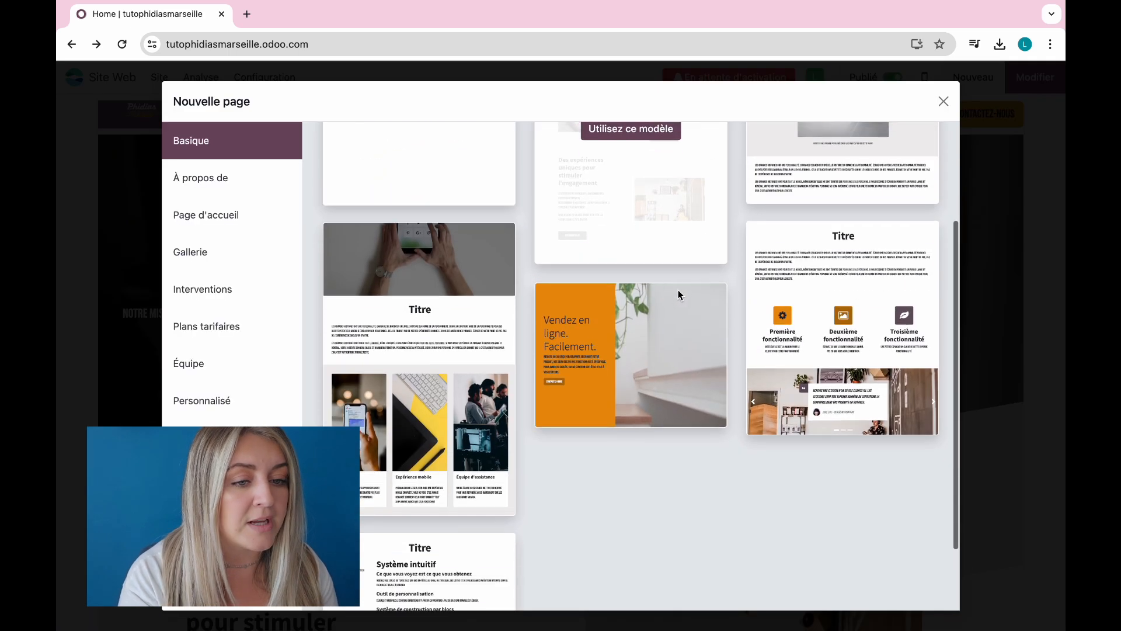
click(216, 179)
click(217, 266)
click(223, 215)
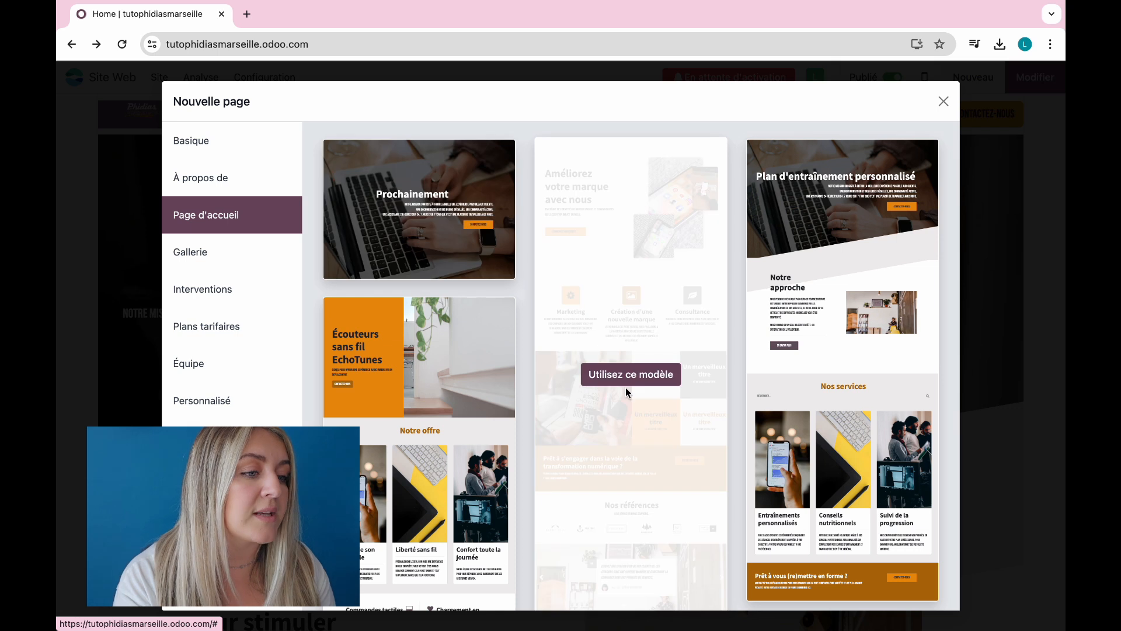
click(631, 377)
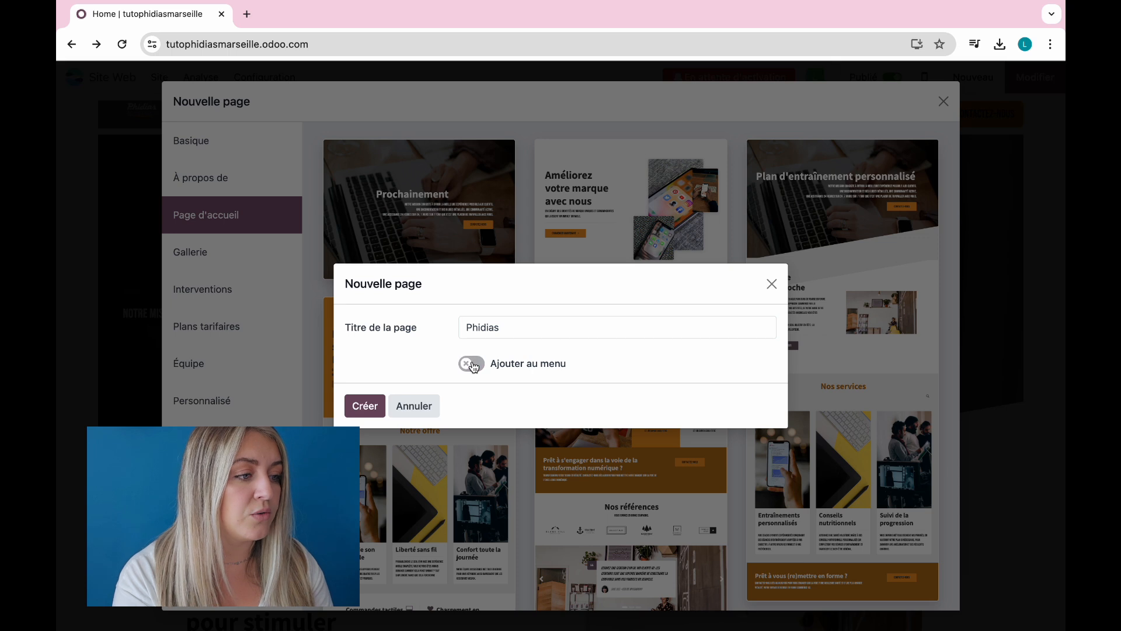
click(365, 400)
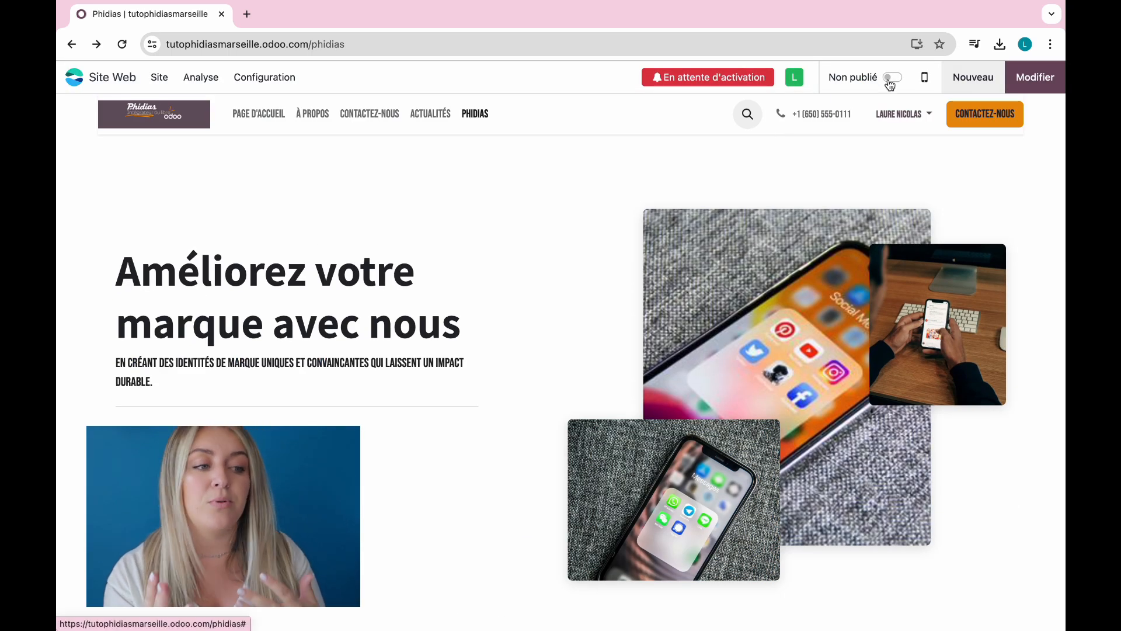
Step: Review the new Phidias page, then go to the Contactez-nous page
scroll(843, 426, down, 20)
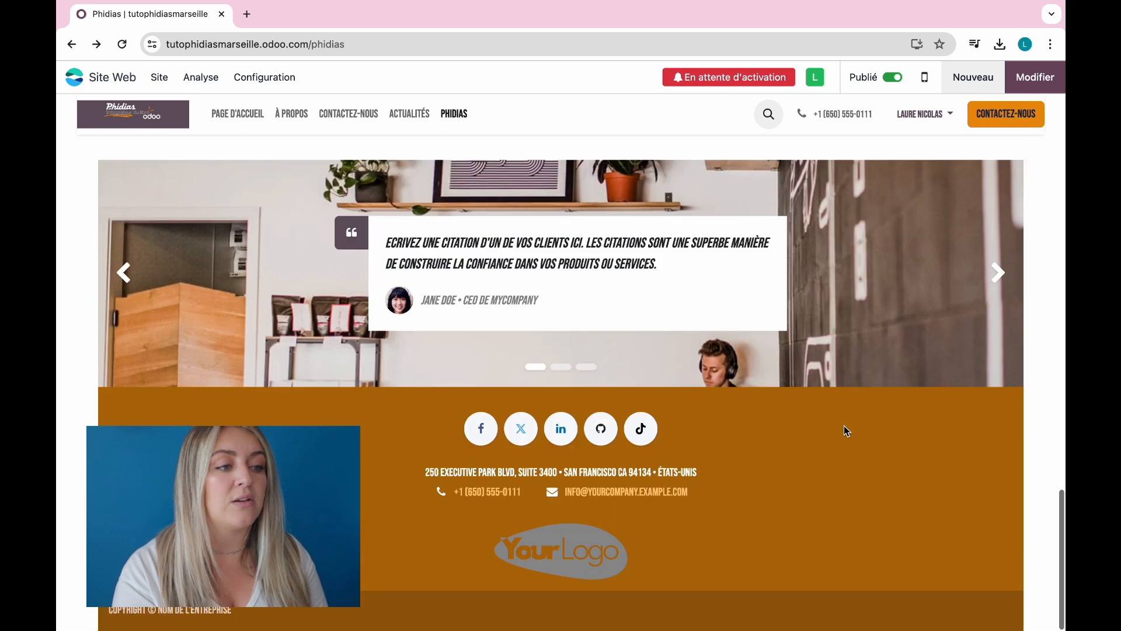
scroll(844, 426, up, 20)
scroll(845, 430, up, 5)
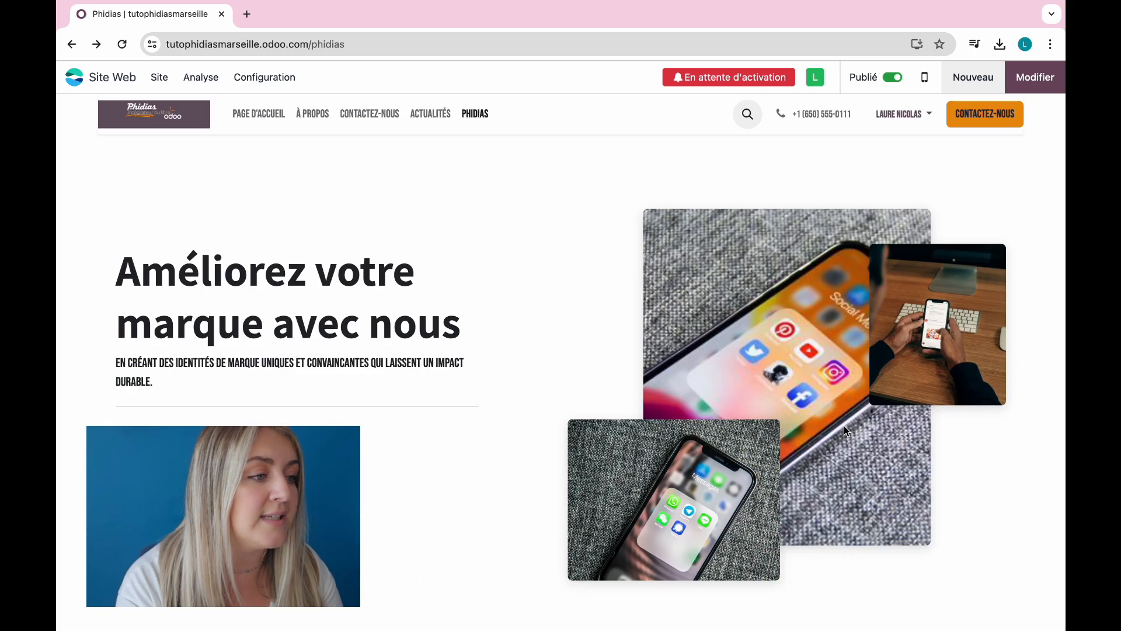
scroll(528, 548, down, 15)
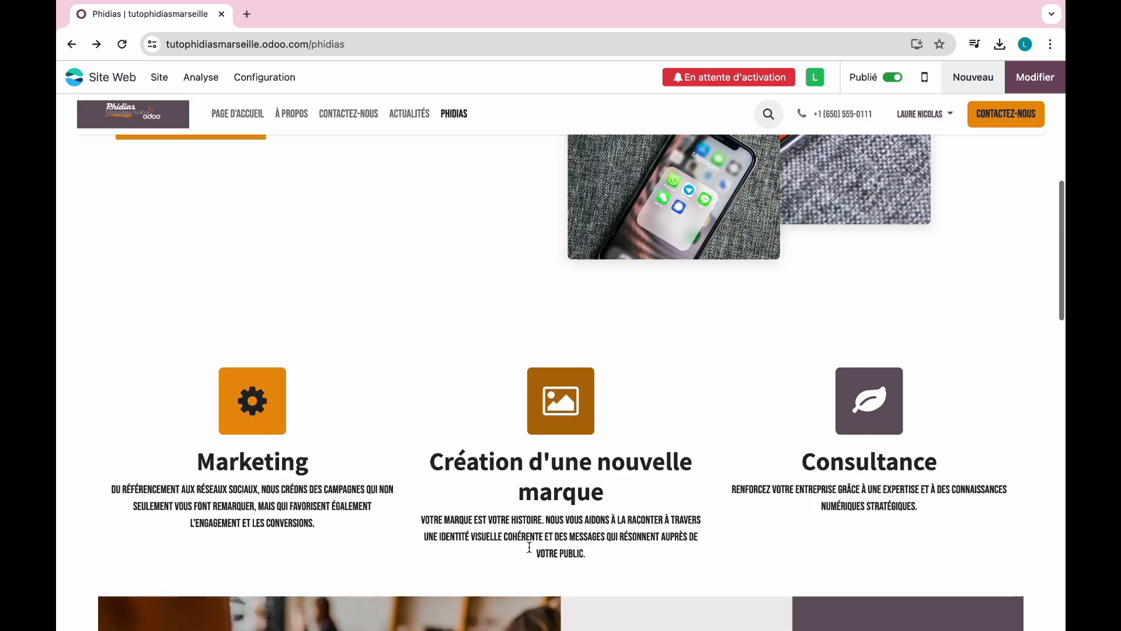
scroll(528, 547, down, 10)
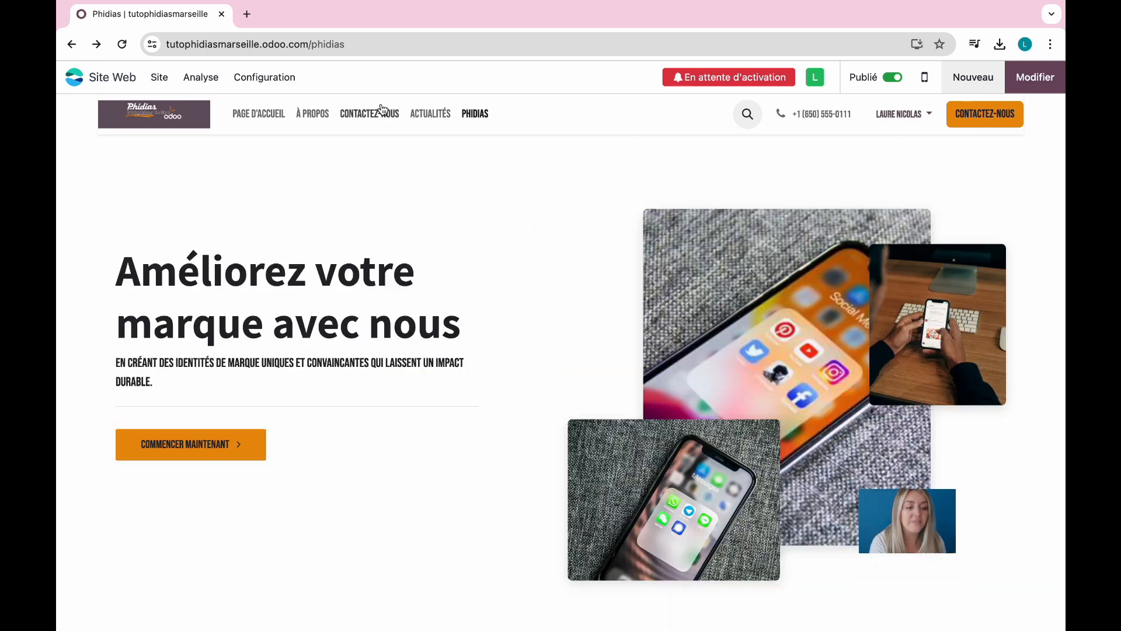
click(381, 112)
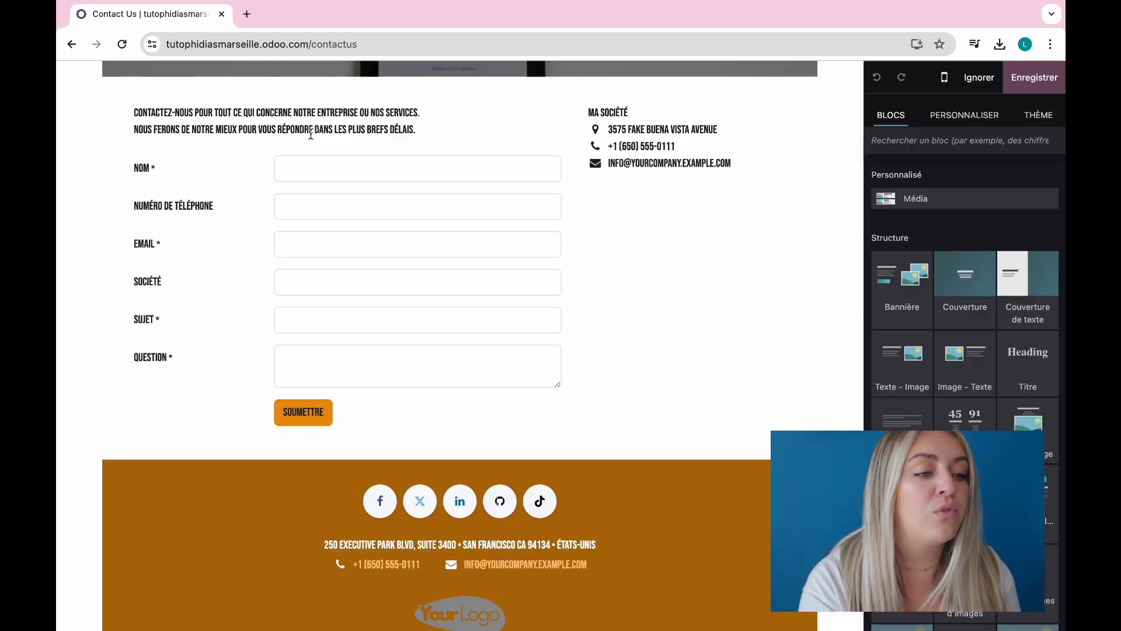
Step: Check the contact form's submit Action, then request a free domain name via Configuration
click(476, 143)
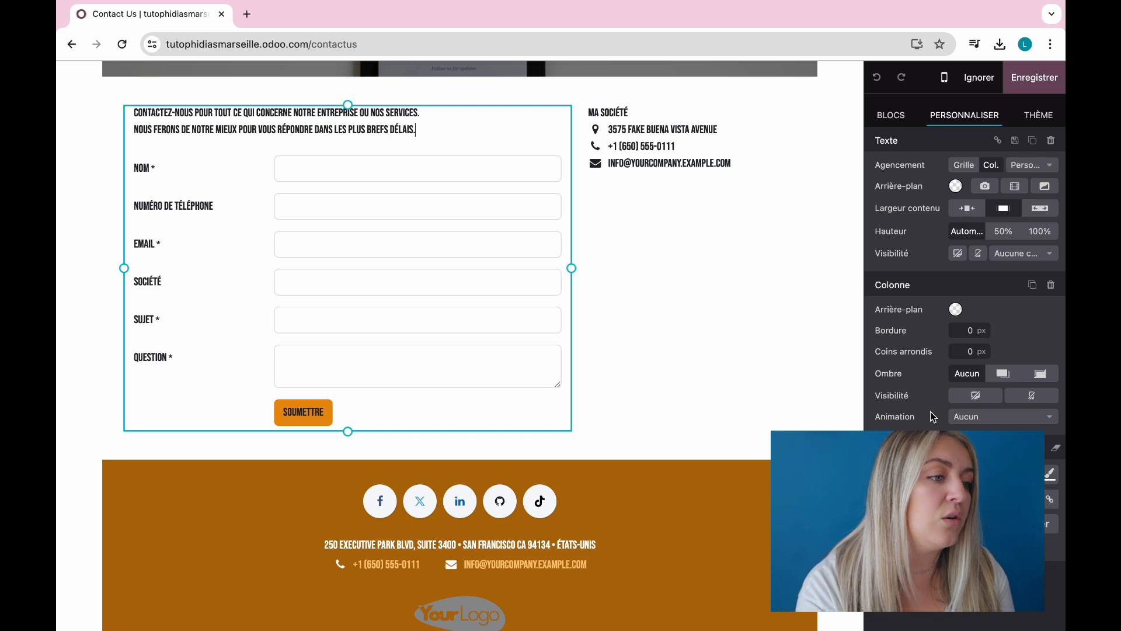
click(742, 172)
click(501, 388)
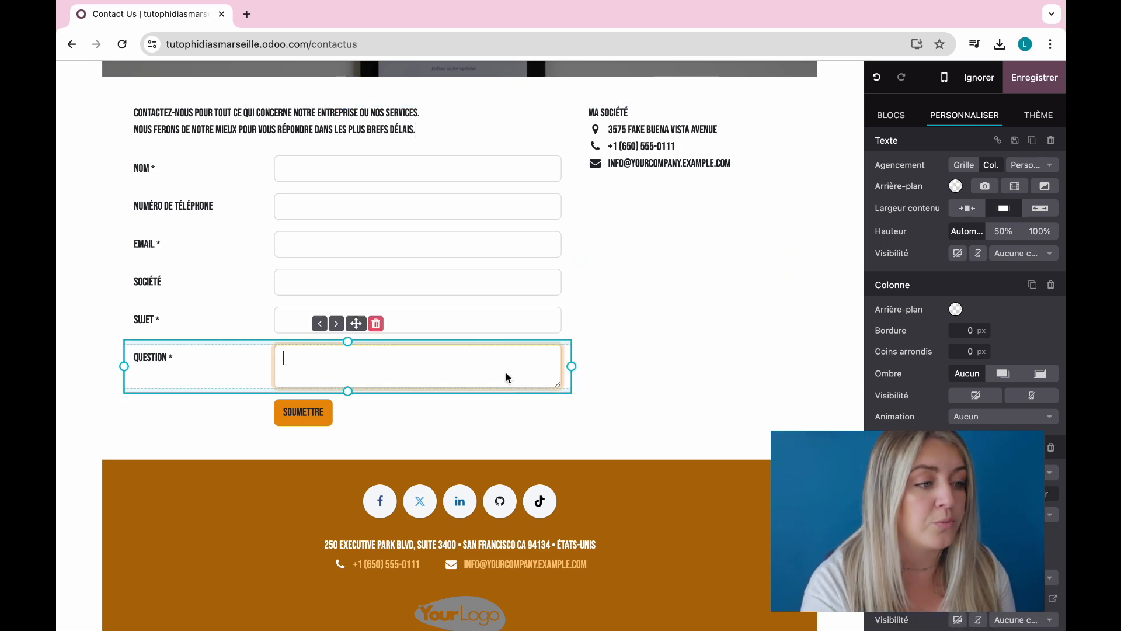
scroll(905, 423, down, 5)
click(1004, 227)
click(1001, 227)
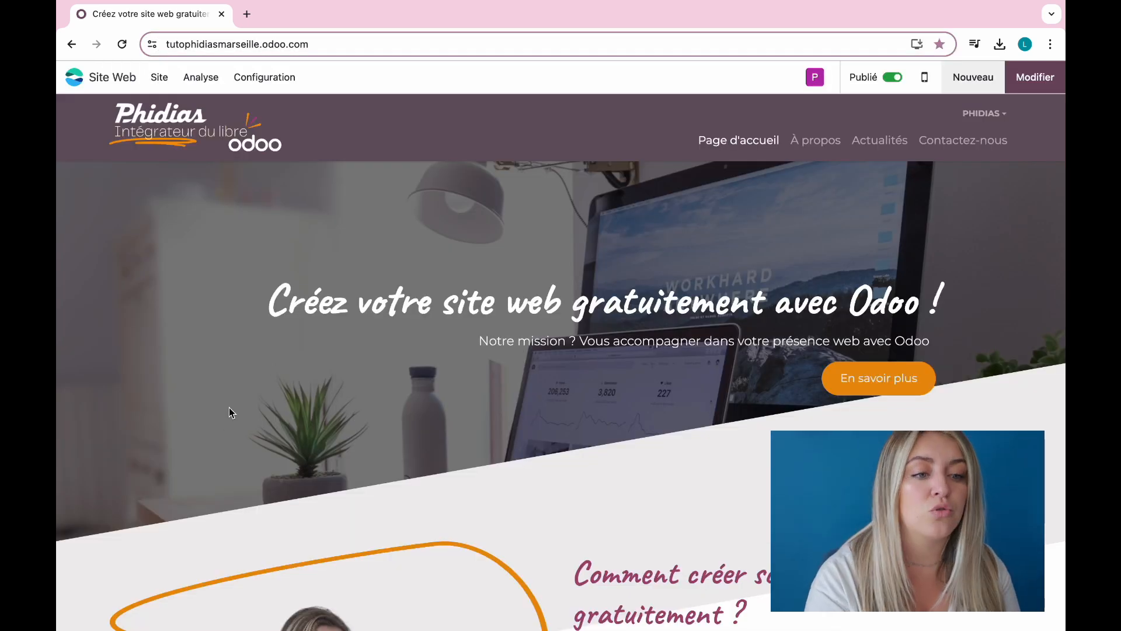
click(266, 85)
click(332, 226)
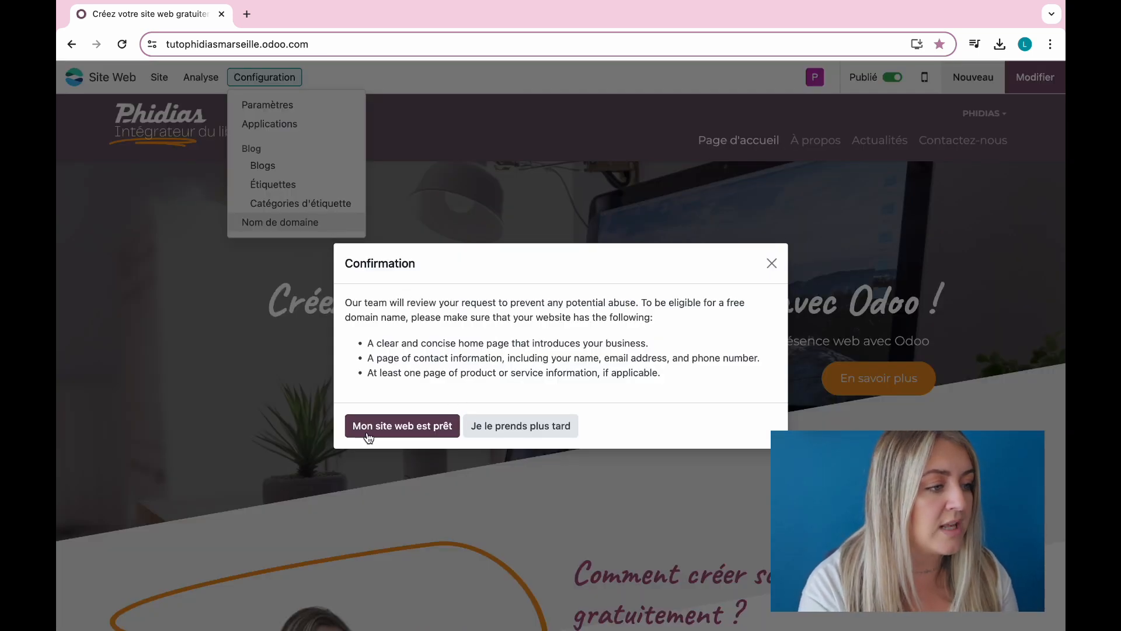
Step: Confirm the site is ready and search available domains for 'tutophidias'
click(414, 434)
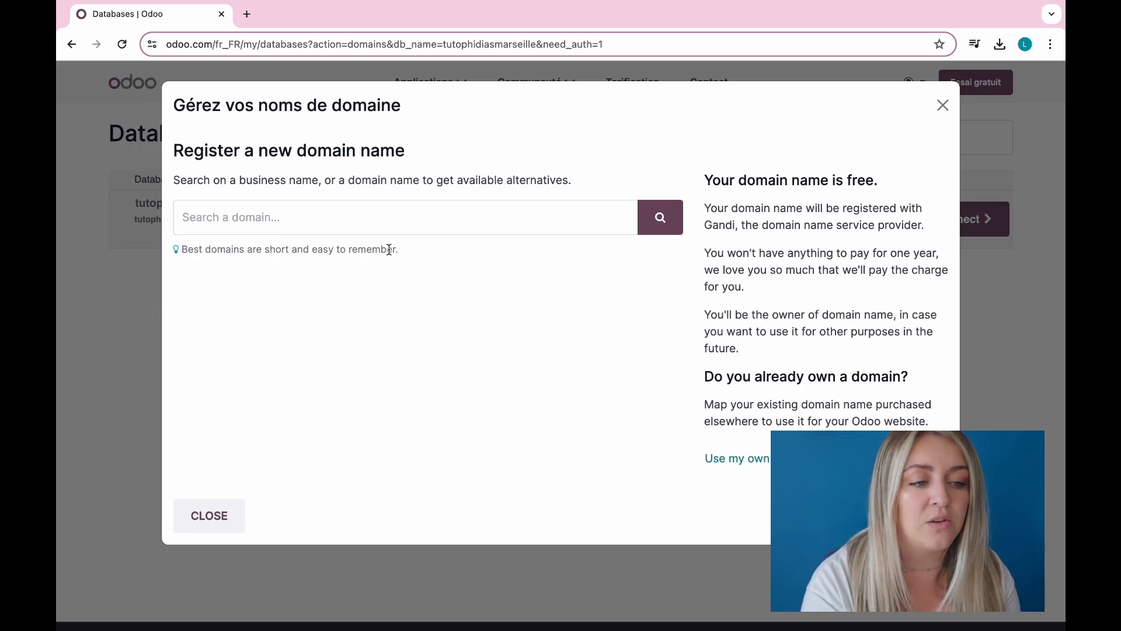
click(420, 222)
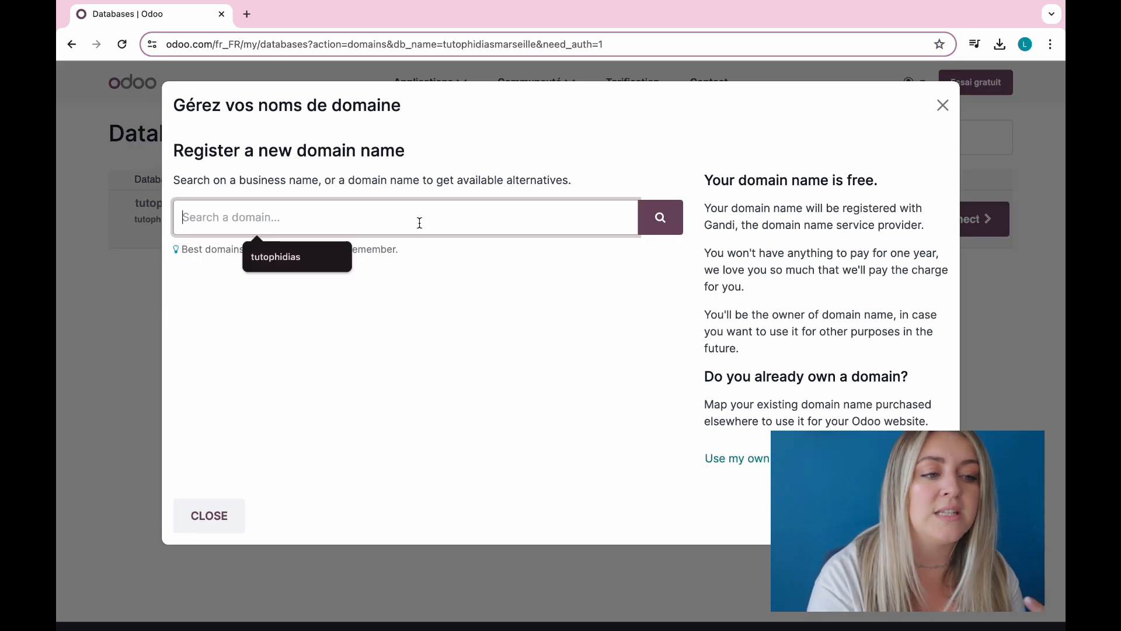
click(308, 260)
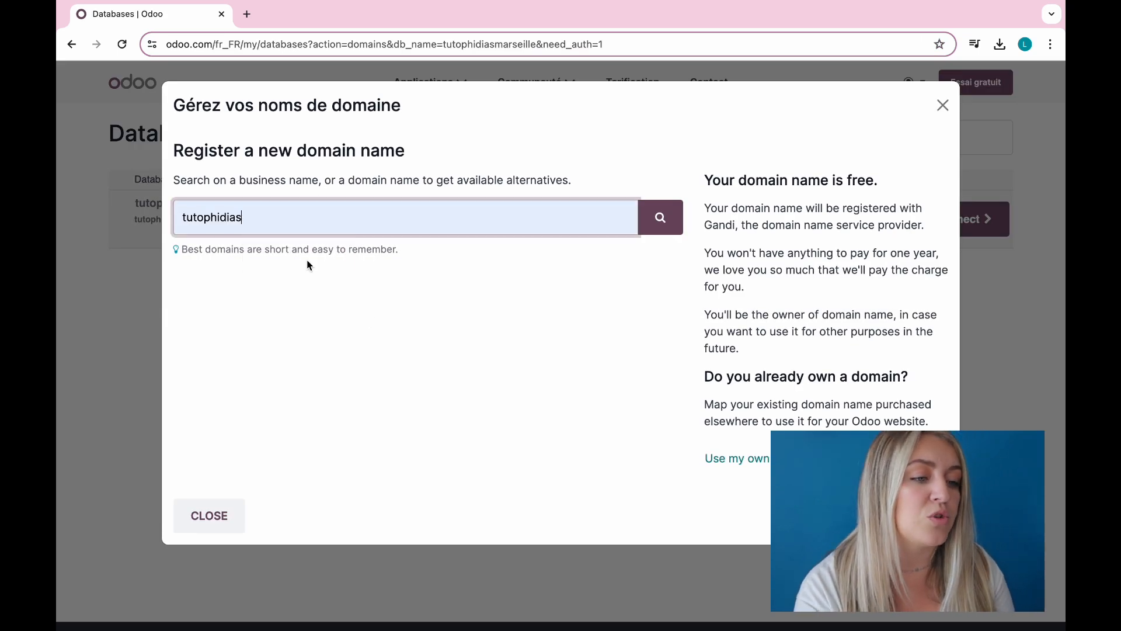
click(670, 229)
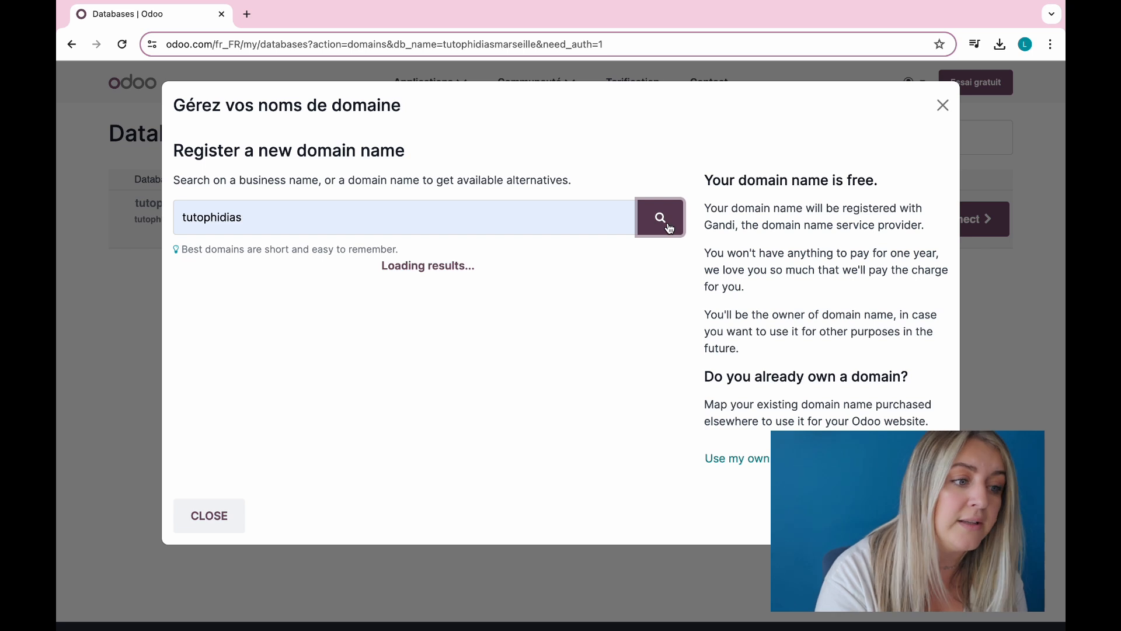